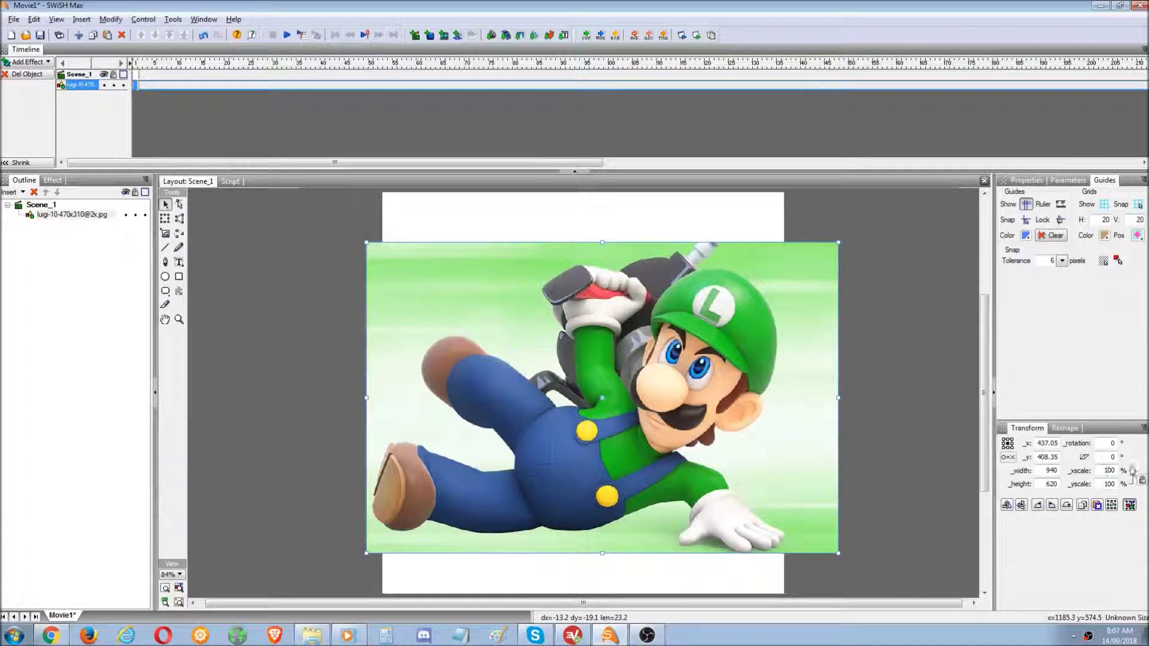
Lock the image's aspect ratio and set its width to 800
left_click(1142, 480)
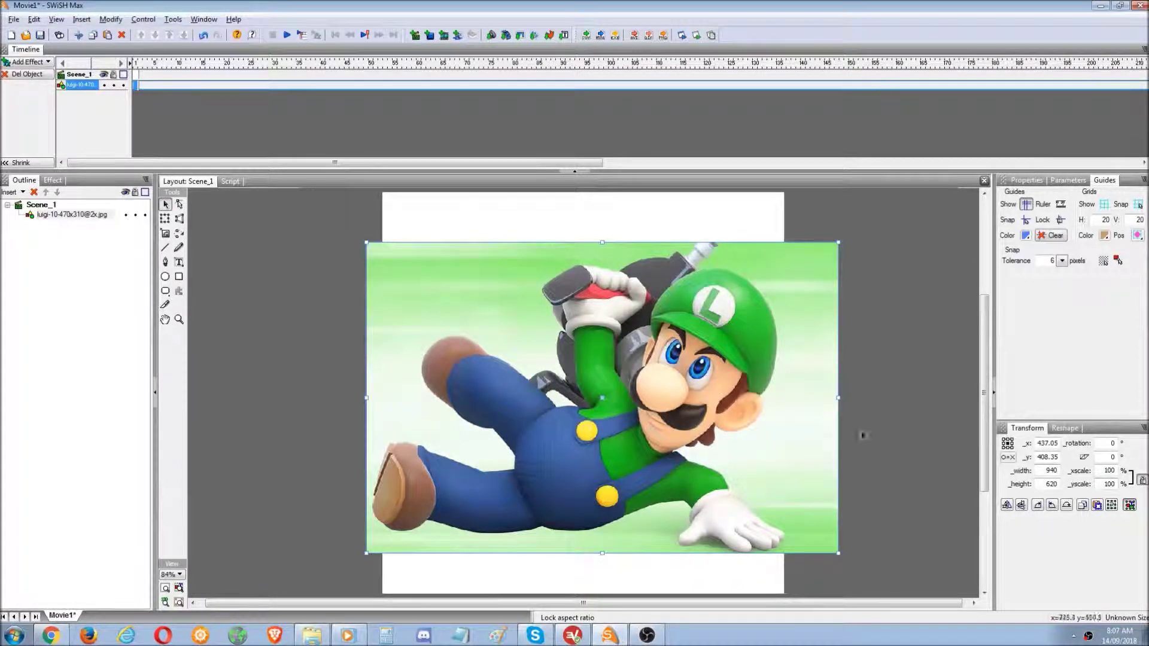
key("BackSpace")
type("800")
key("Return")
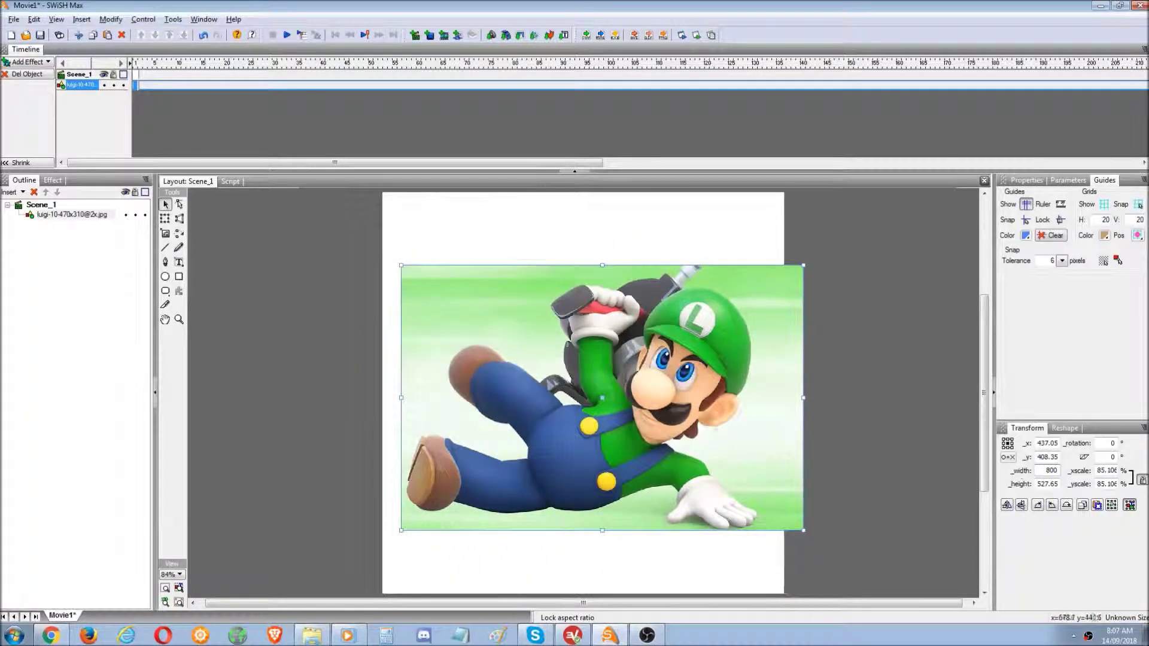
Cut the resized image and paste it back so that it sits centred on the stage
key("ctrl+x")
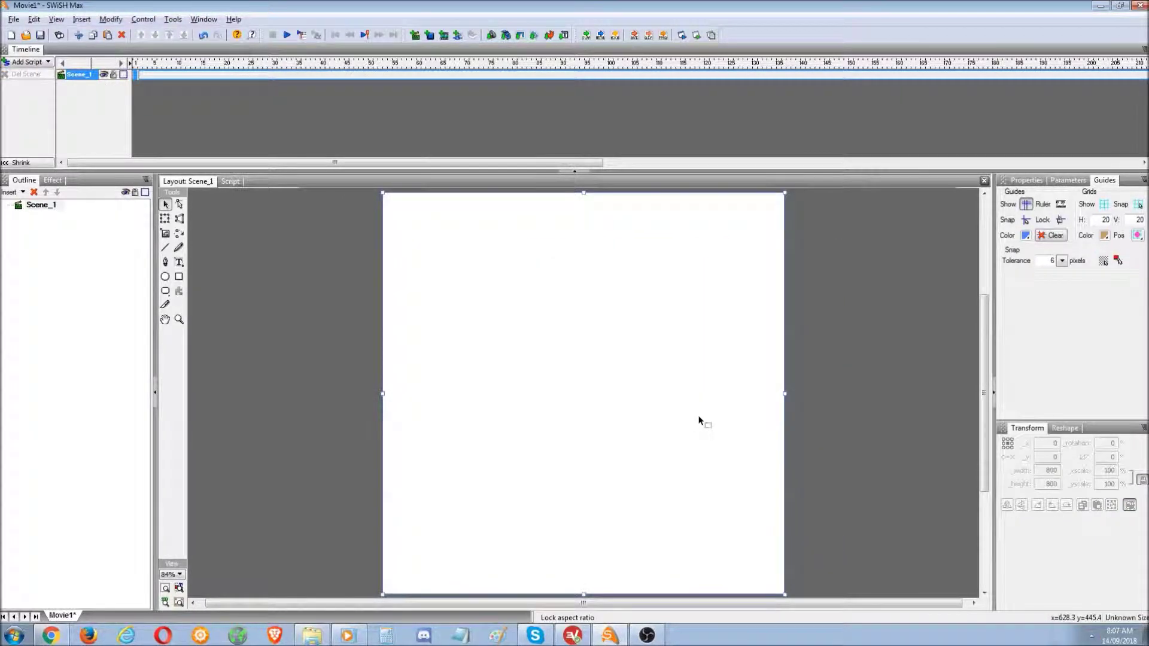
key("ctrl+v")
left_click(303, 461)
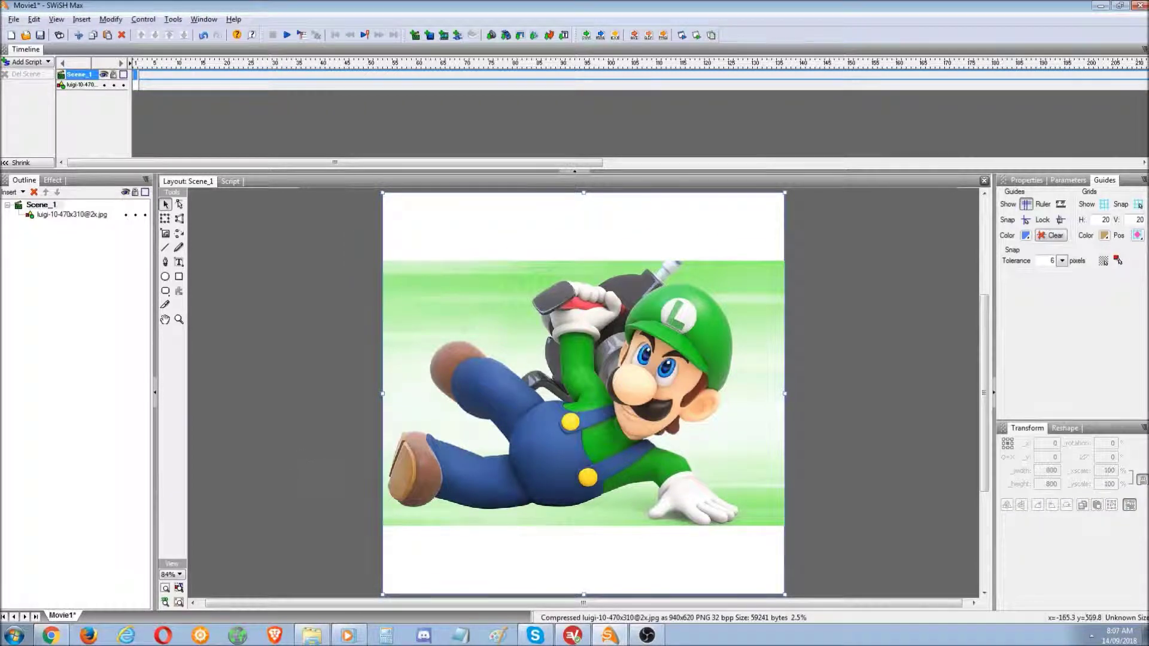
Select the image and pull its upper-right corner vertex upward with the Subselection tool
left_click(488, 375)
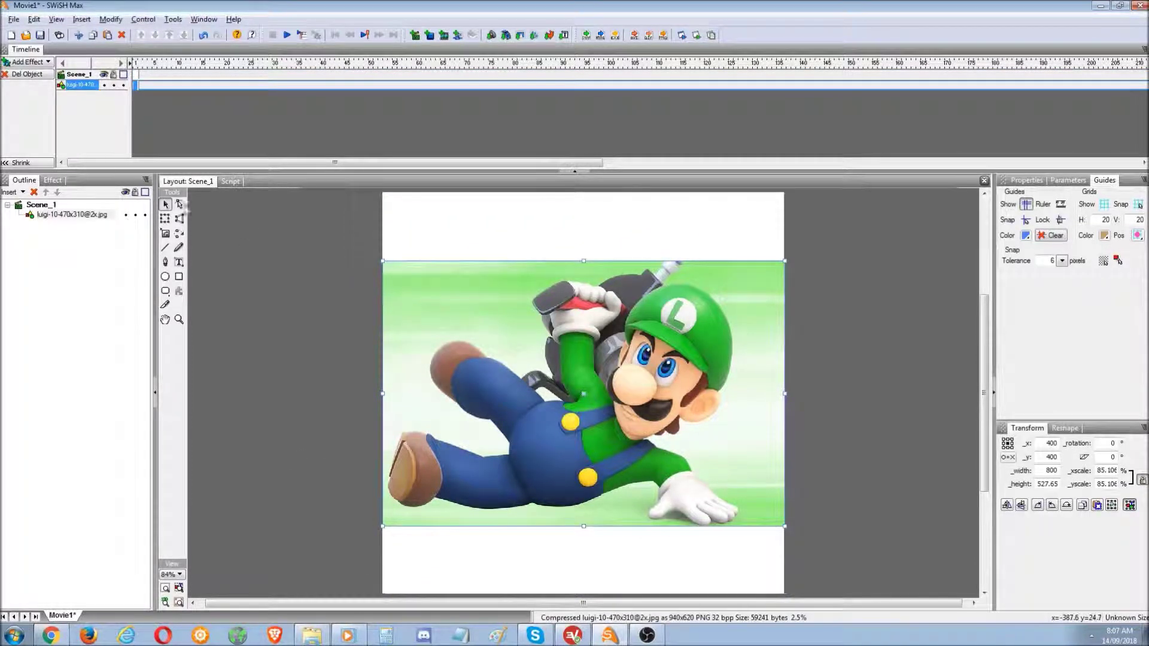
left_click(180, 205)
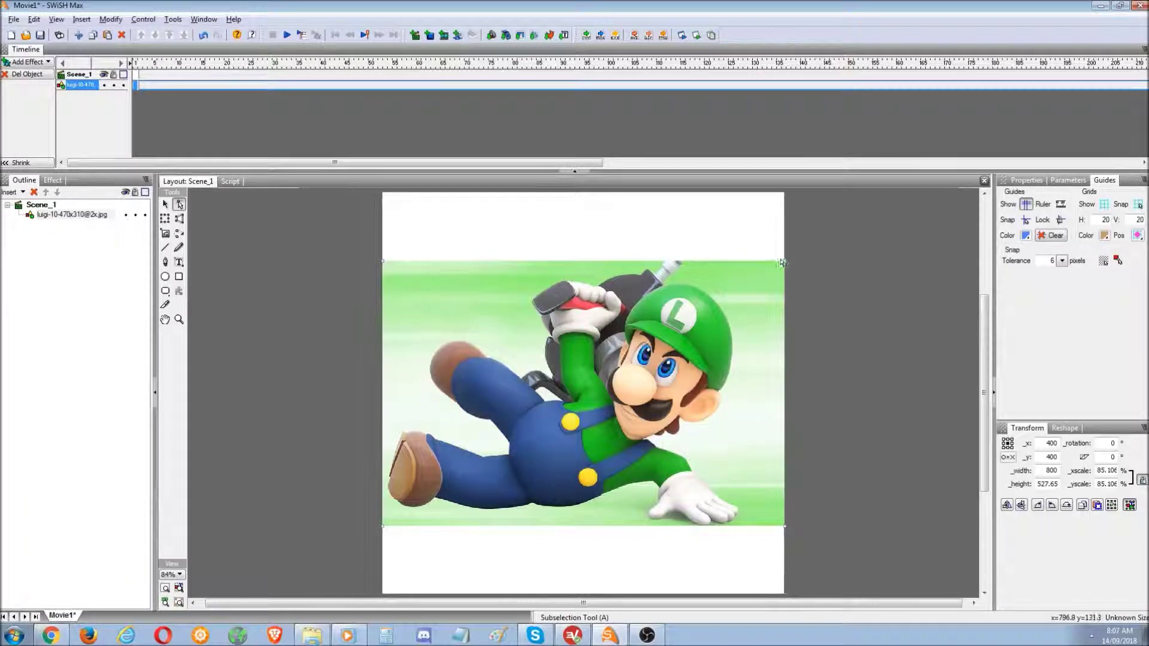
left_click_drag(782, 262, 782, 225)
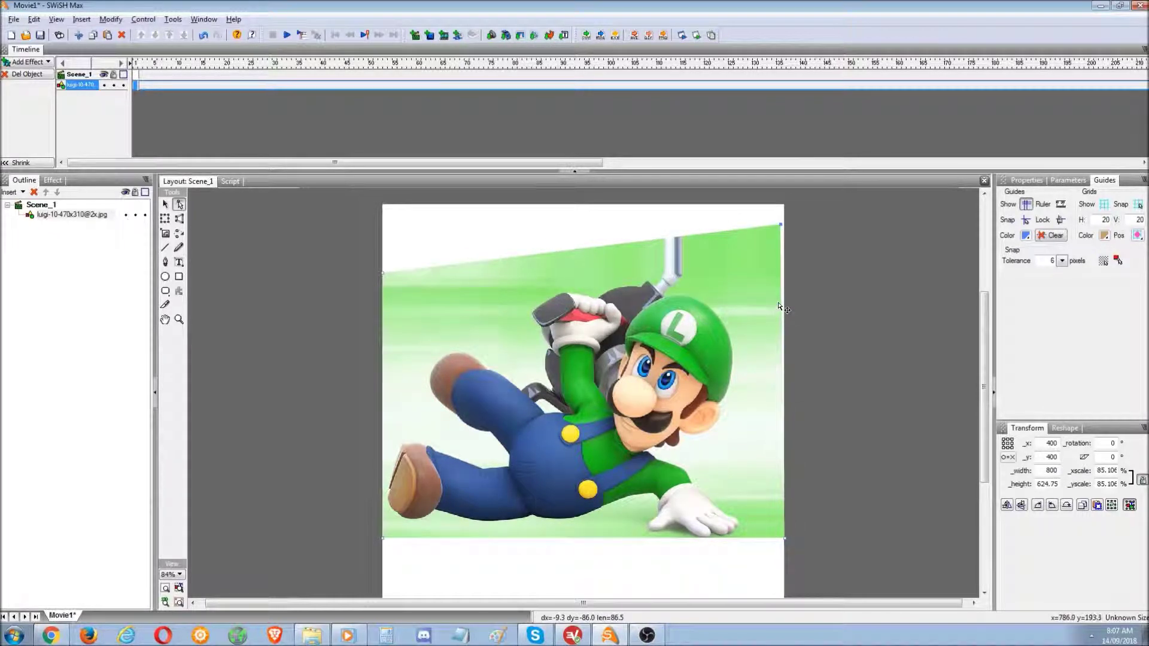
Insert a vertex on the image's right edge and place it precisely where the back of the green cap meets the ear
right_click(780, 302)
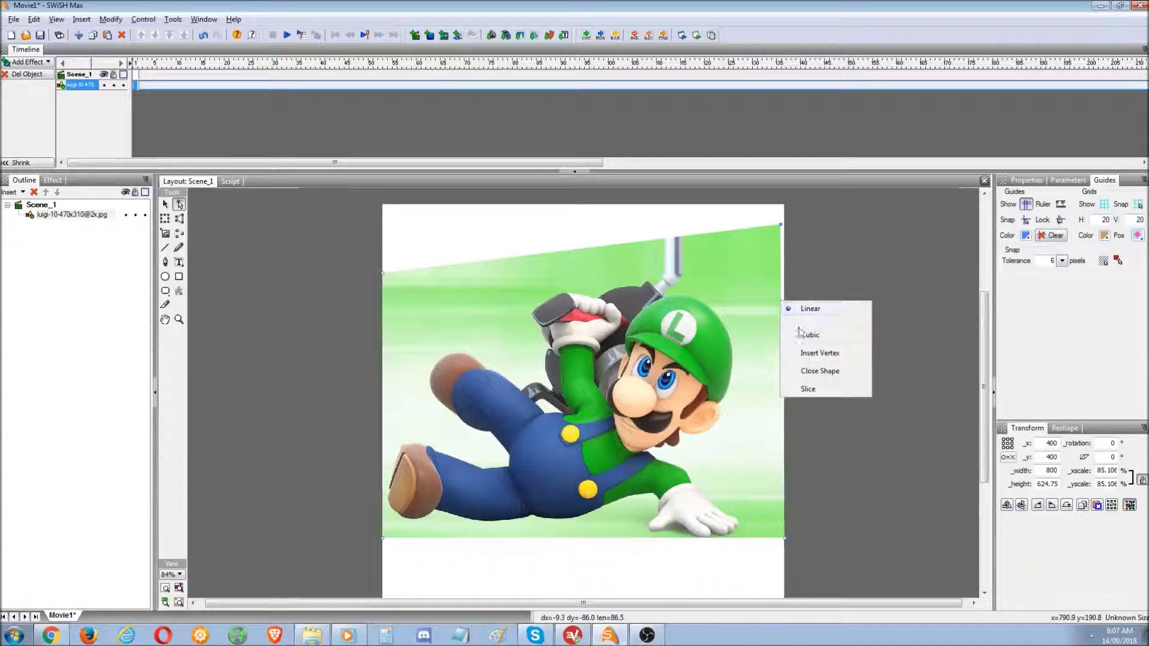
left_click(820, 353)
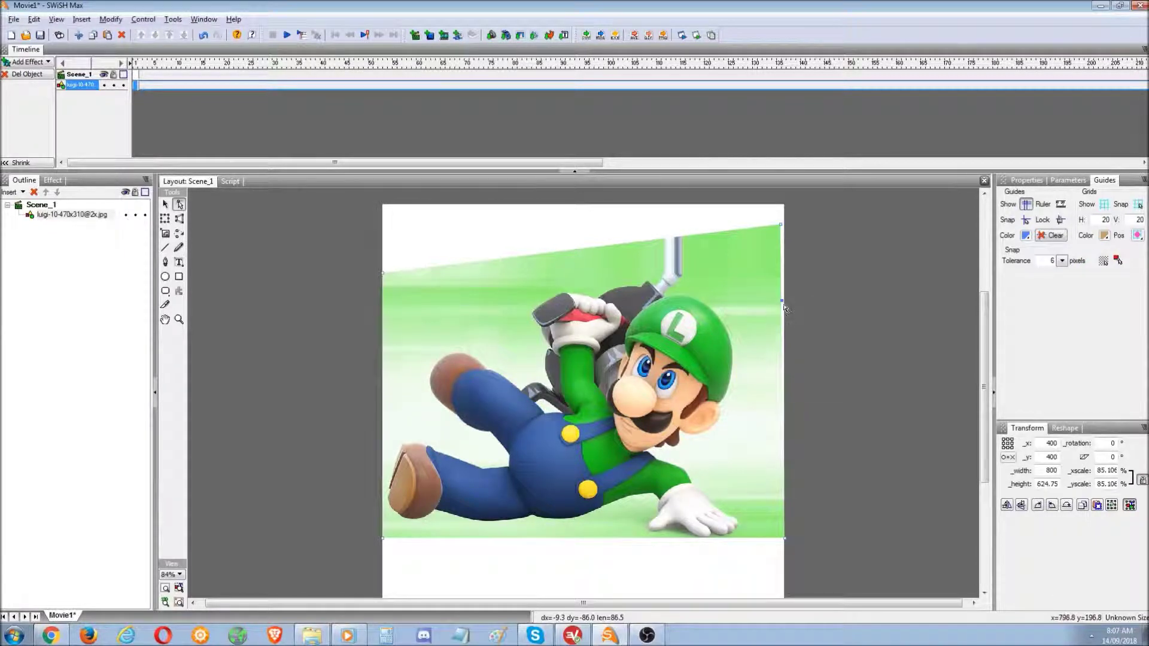
left_click_drag(783, 304, 724, 405)
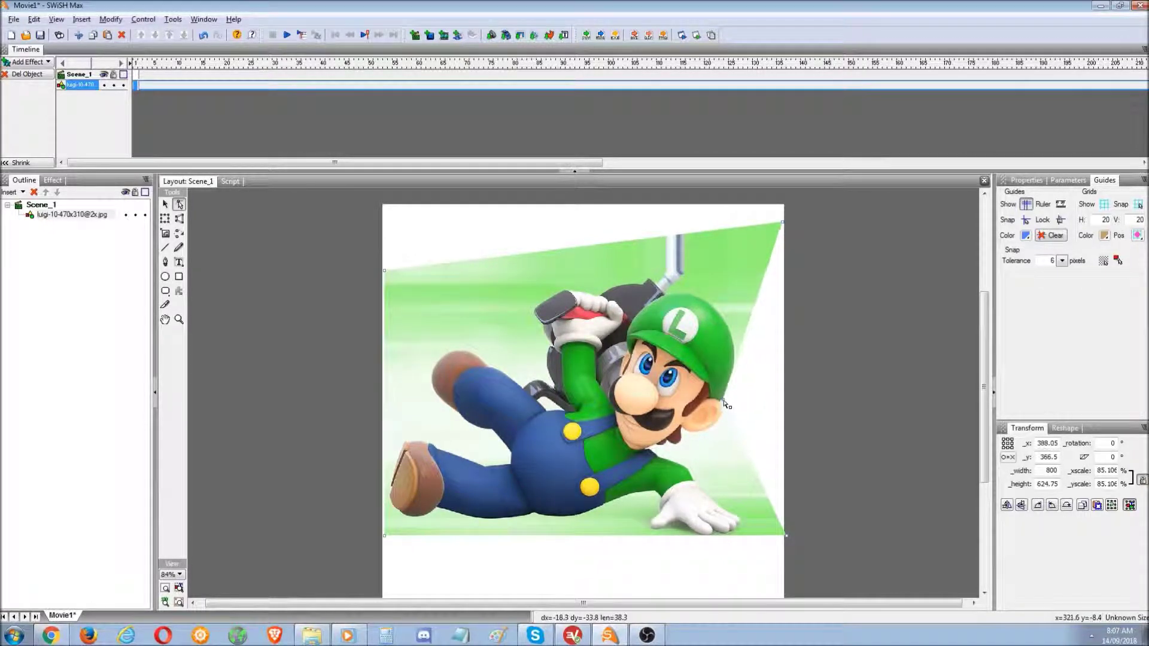
left_click(179, 575)
left_click(186, 548)
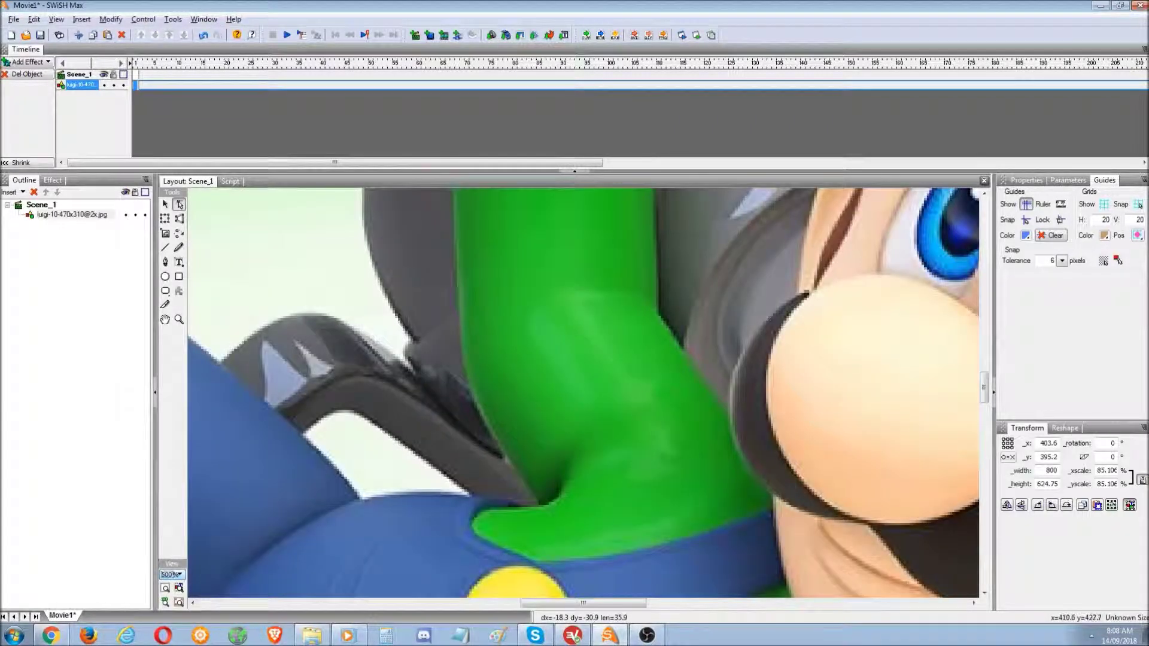
left_click_drag(617, 602, 712, 603)
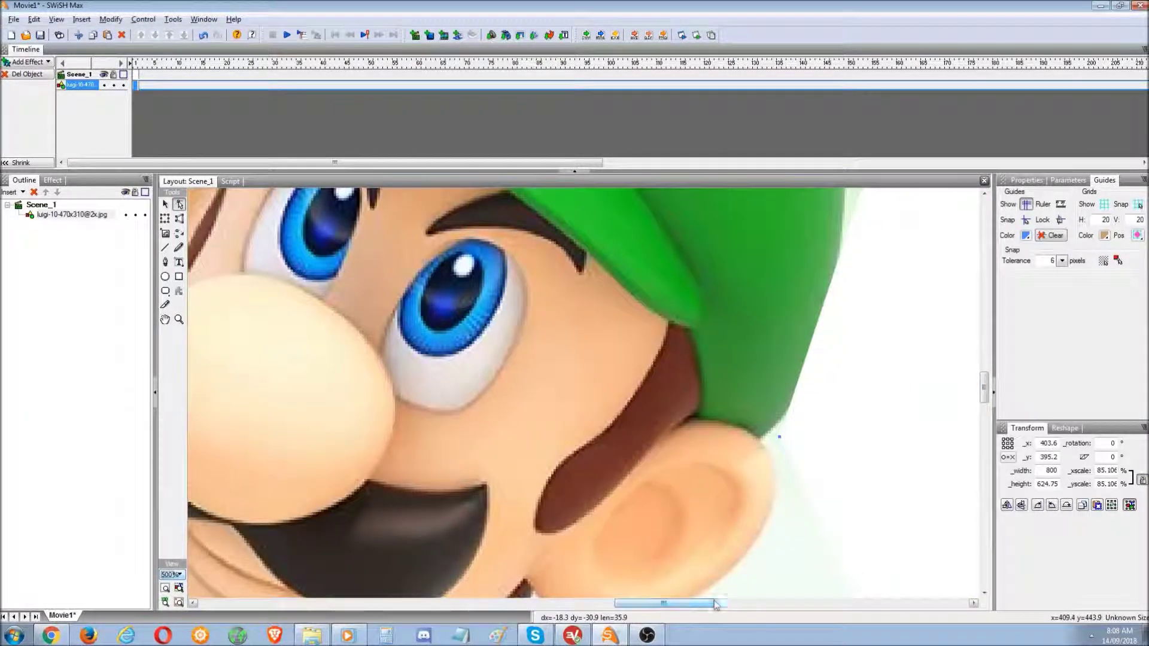
left_click_drag(780, 440, 763, 443)
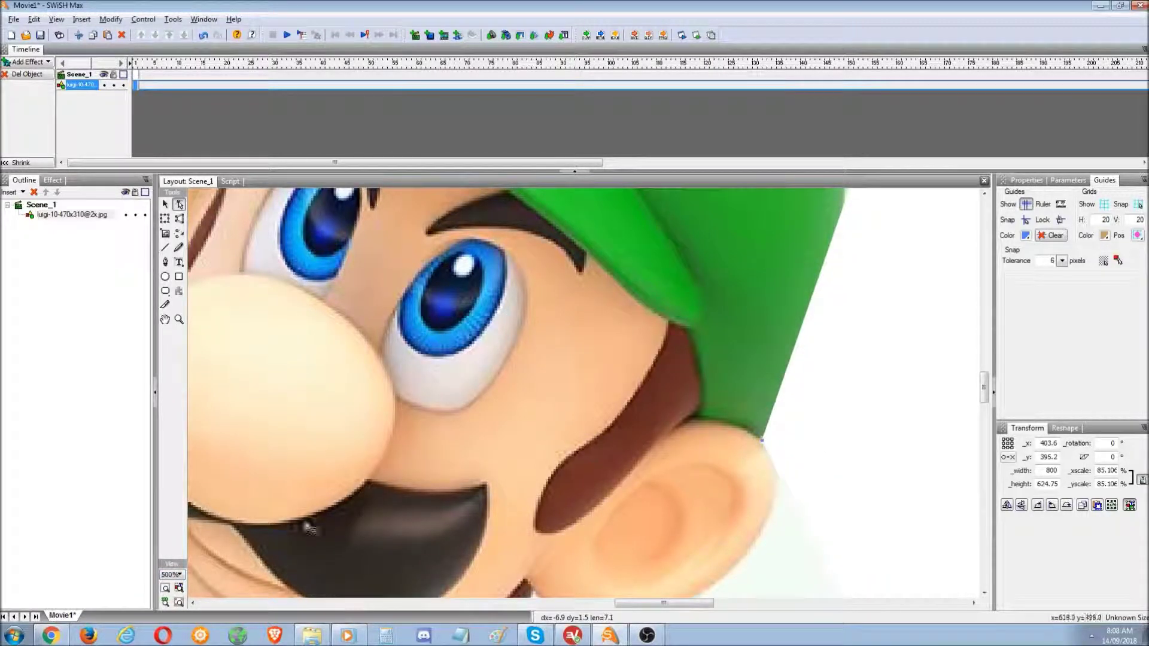
left_click(166, 589)
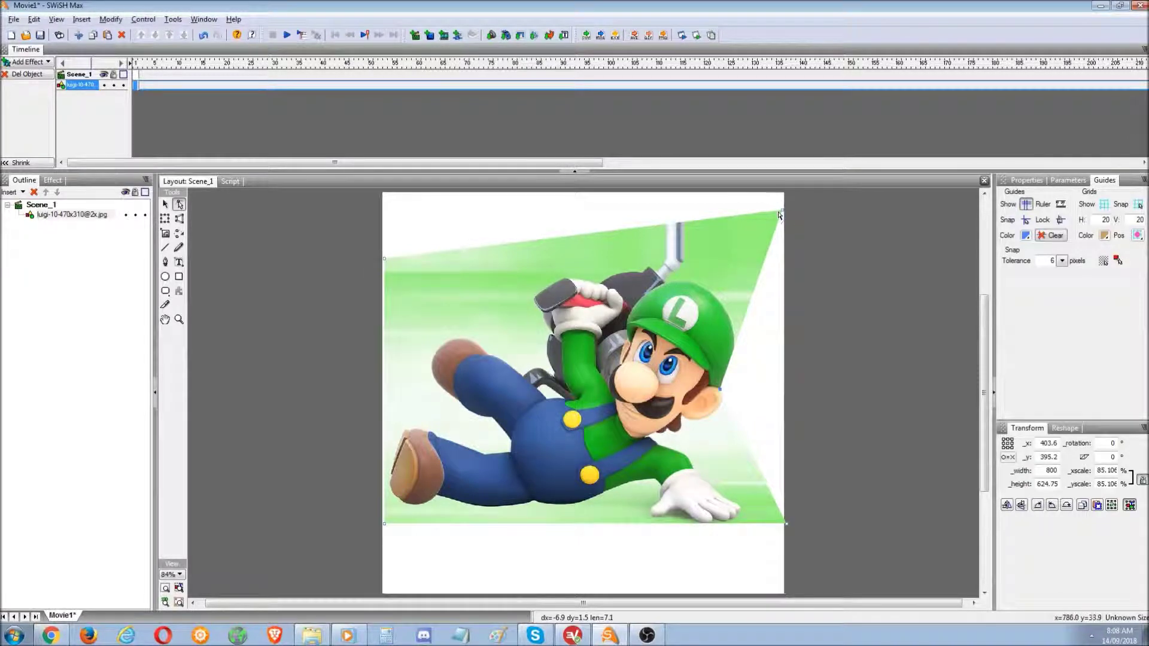
Move the upper-right corner vertex to the top of the cap and bend the adjoining right edge outward as a Quadratic curve
left_click_drag(785, 213, 680, 286)
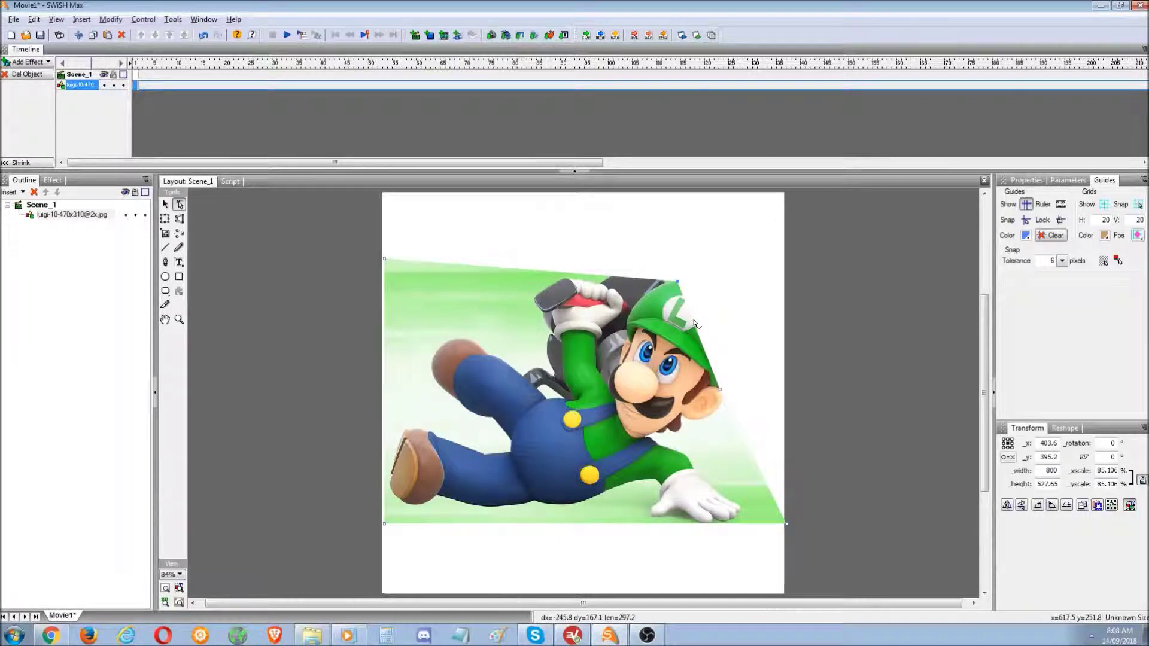
right_click(694, 323)
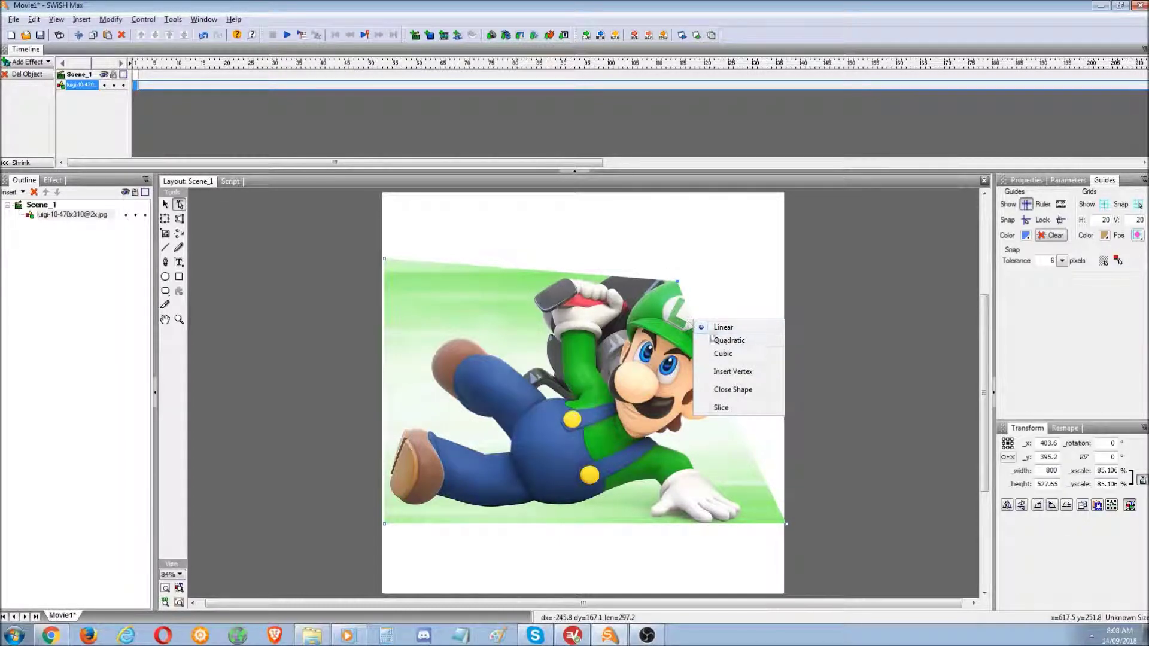
left_click(727, 350)
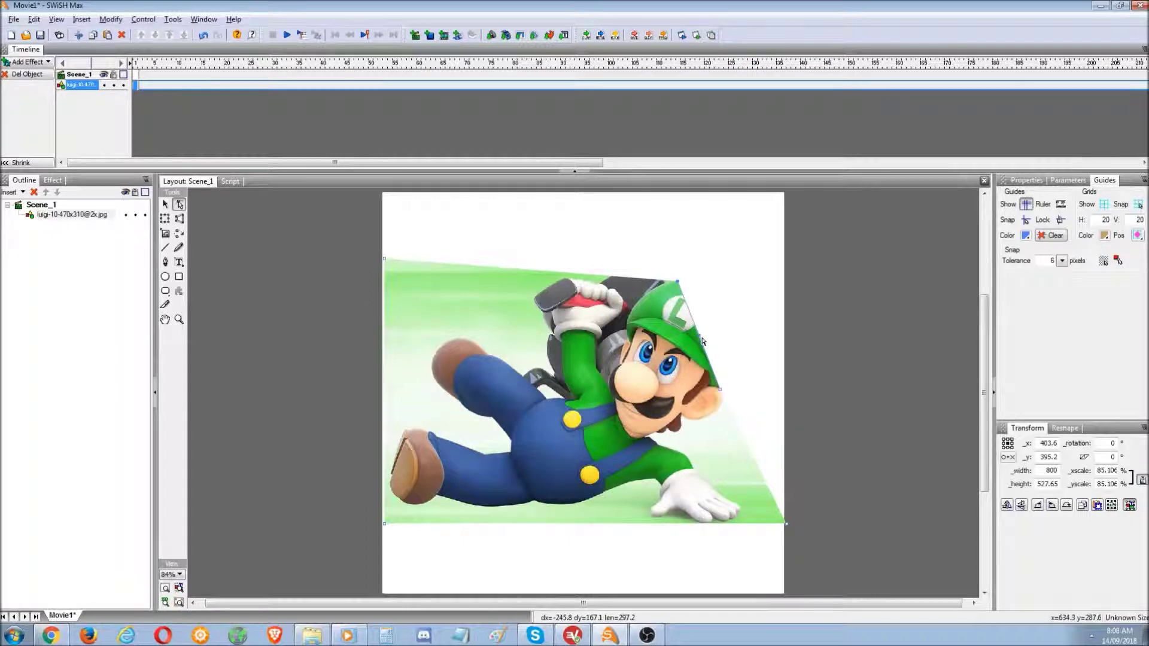
left_click_drag(703, 341, 756, 298)
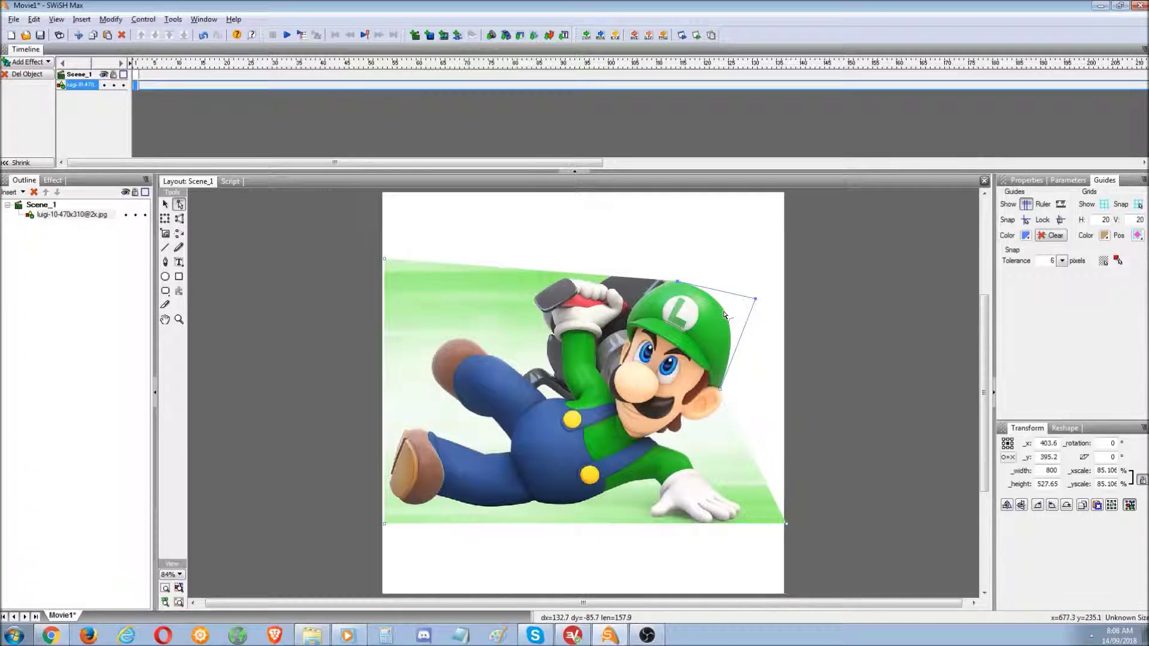
Convert the cap's right-hand edge to a Cubic curve and adjust both handles to follow the cap's outline
right_click(740, 306)
left_click(746, 343)
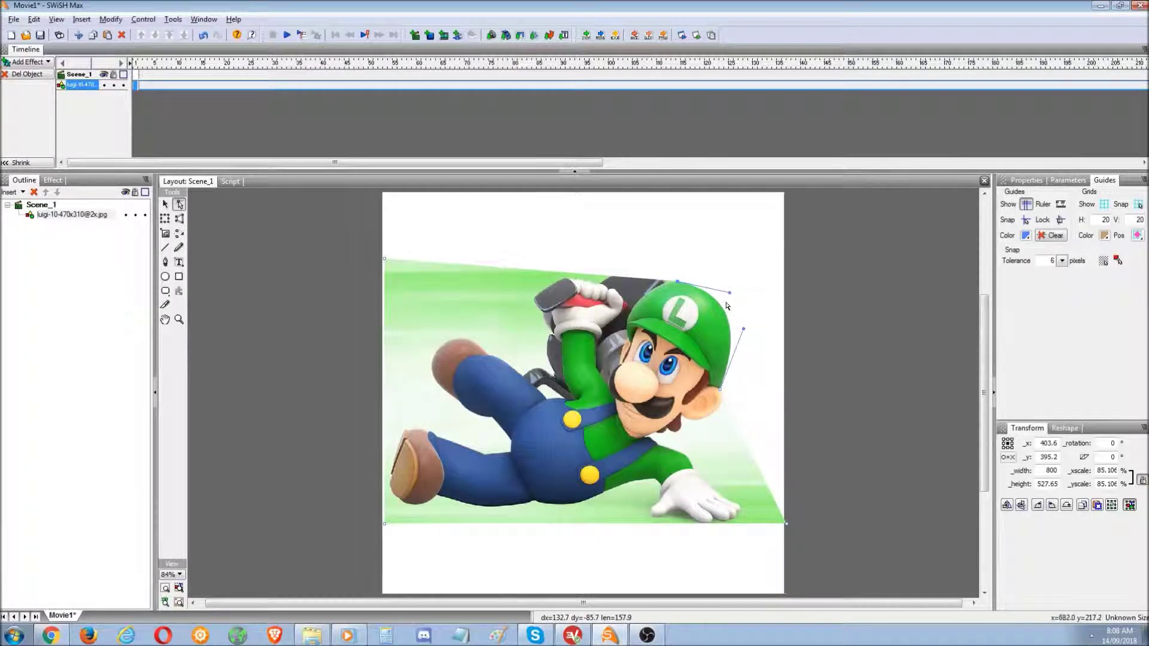
left_click_drag(730, 293, 743, 258)
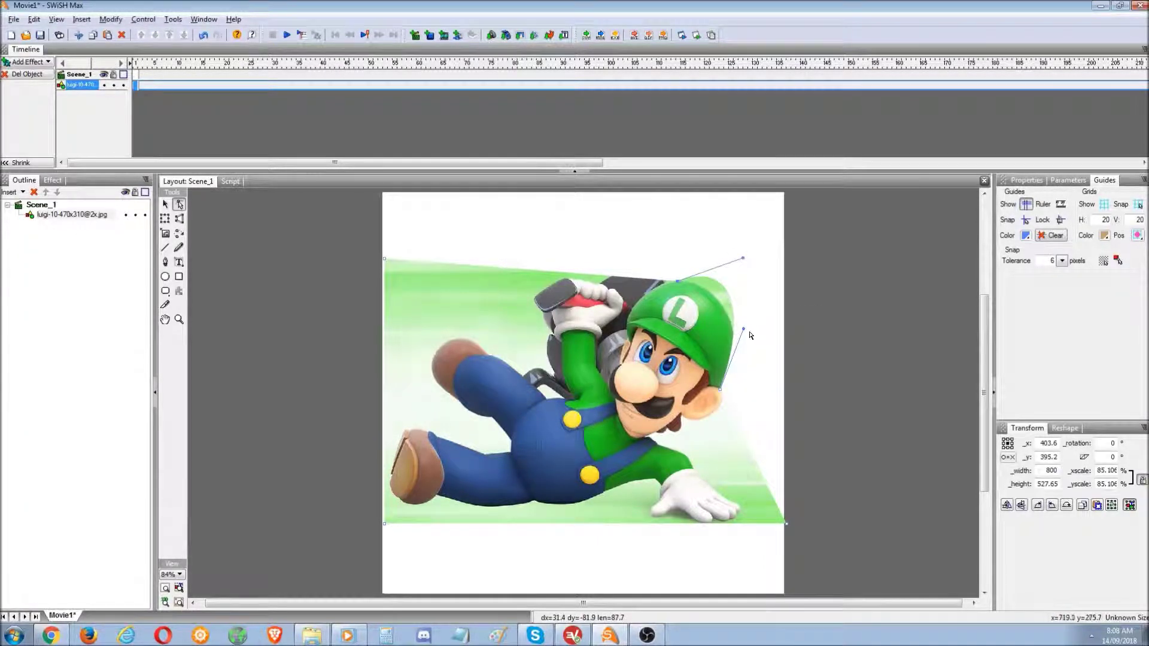
left_click_drag(745, 331, 748, 360)
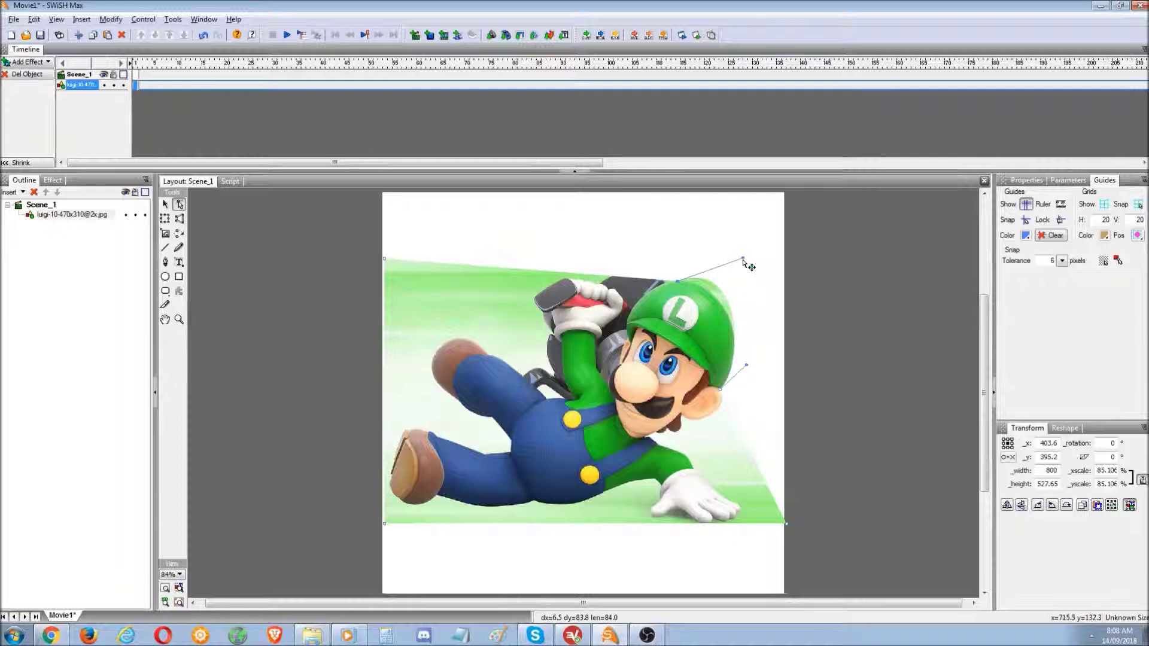
left_click_drag(744, 261, 745, 288)
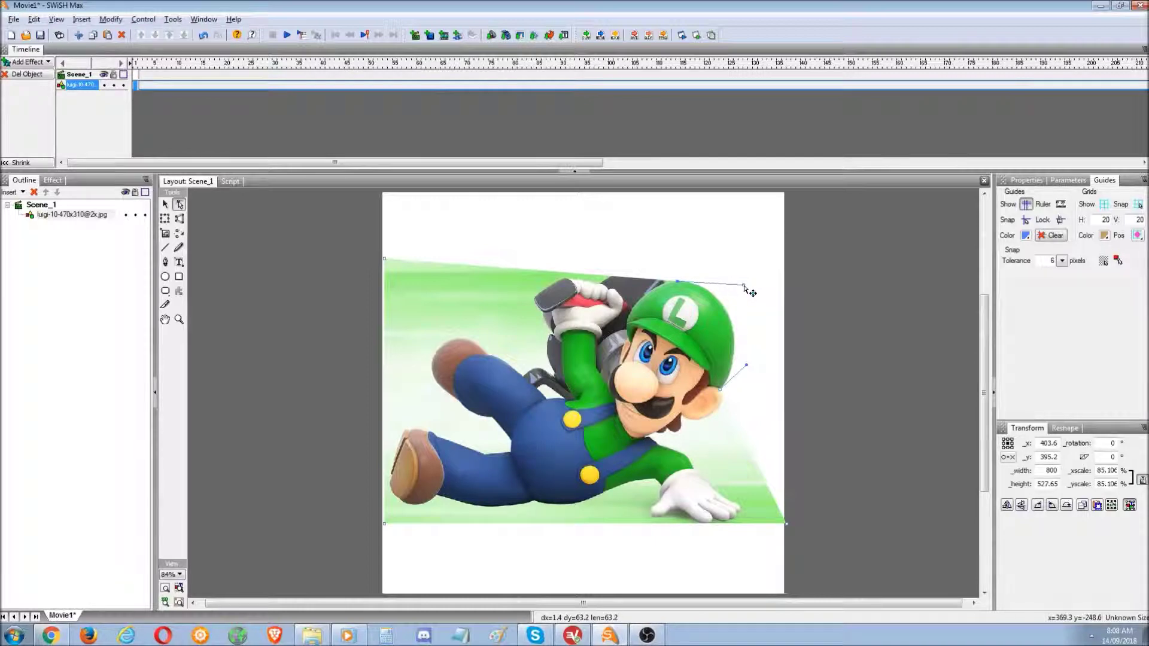
Insert a vertex on the image's top edge and move it down to where the cap's brim meets the face
right_click(610, 282)
left_click(619, 285)
left_click_drag(610, 280, 632, 344)
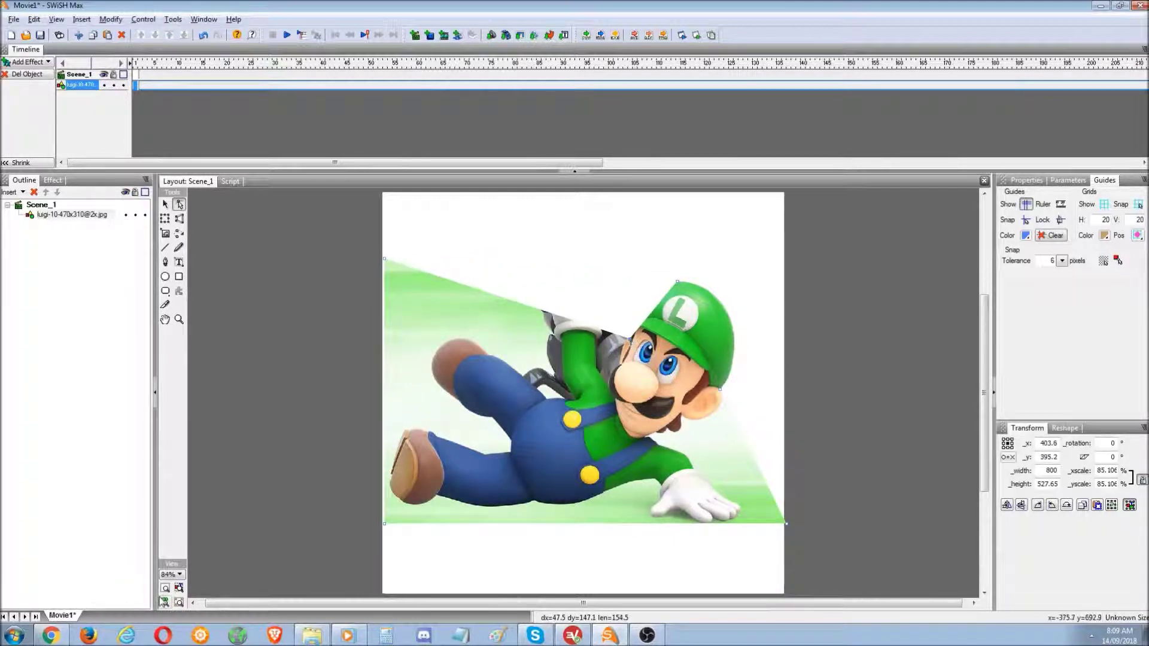
left_click(179, 574)
left_click(179, 554)
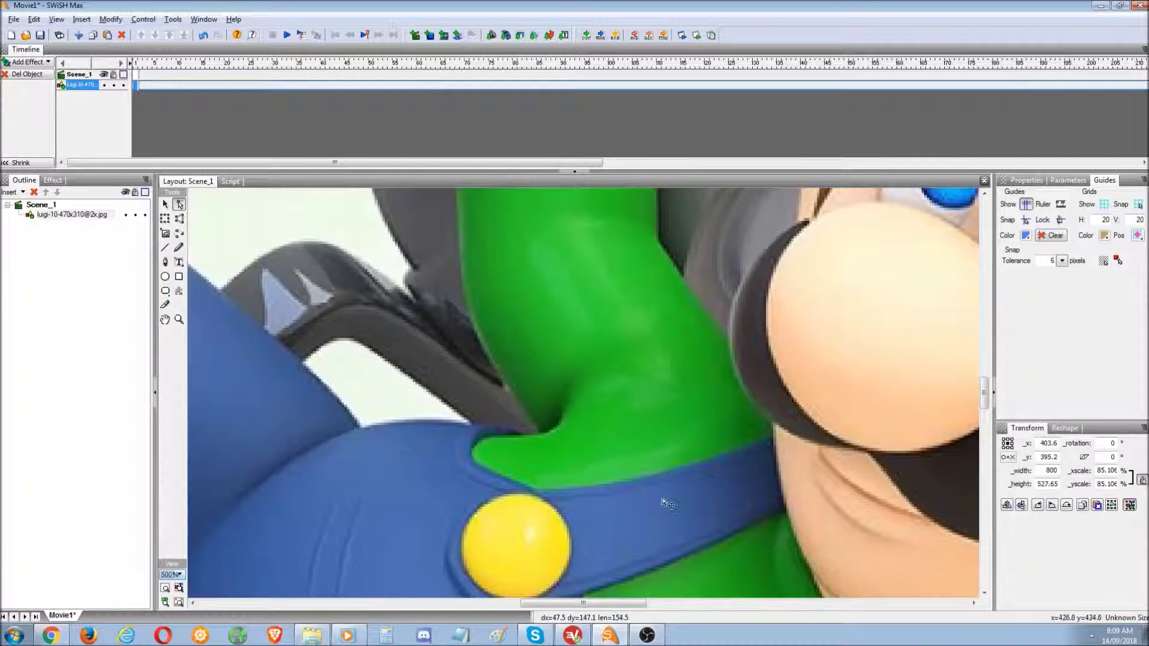
left_click_drag(984, 396, 985, 367)
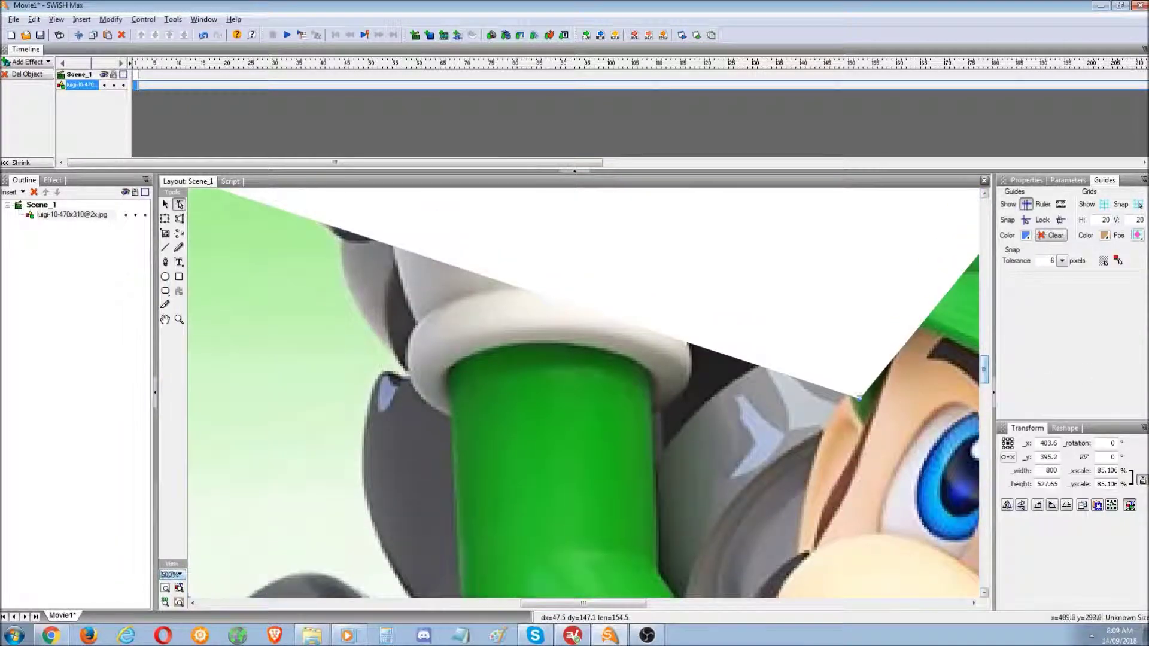
left_click_drag(862, 403, 606, 208)
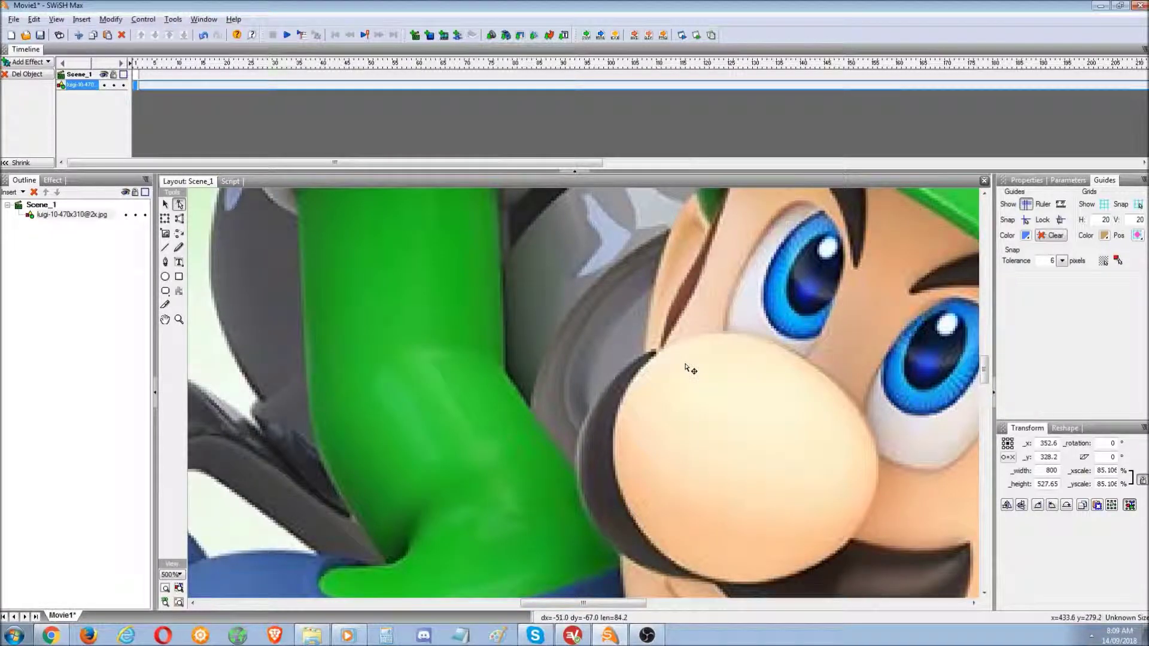
key("ctrl+z")
key("a")
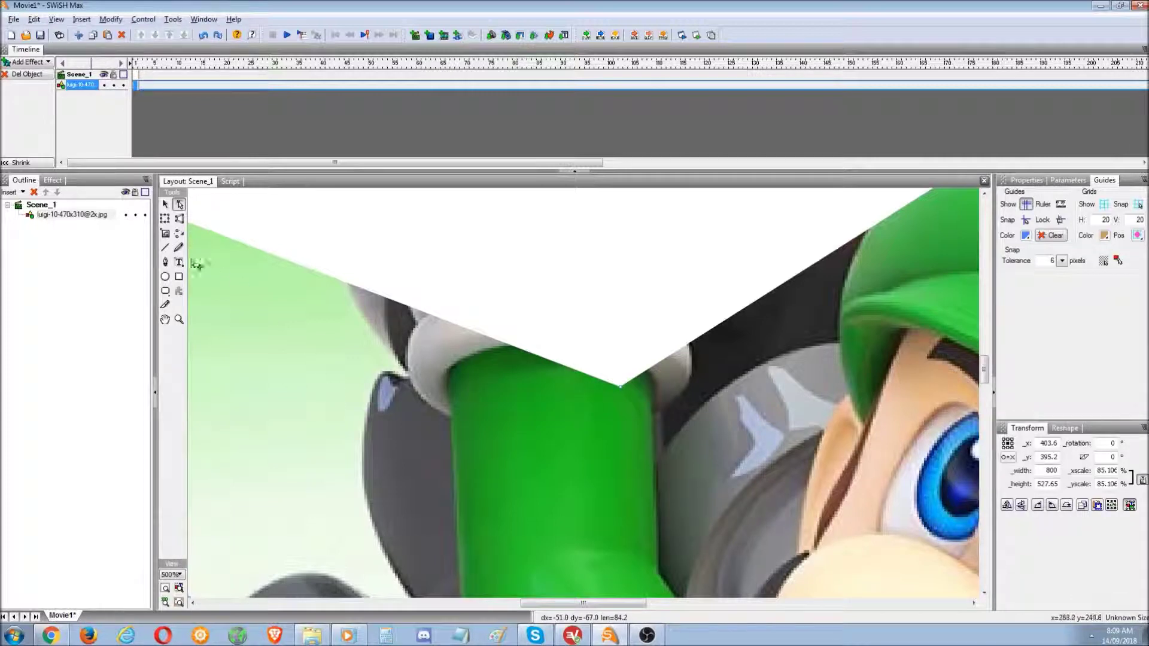
left_click(135, 214)
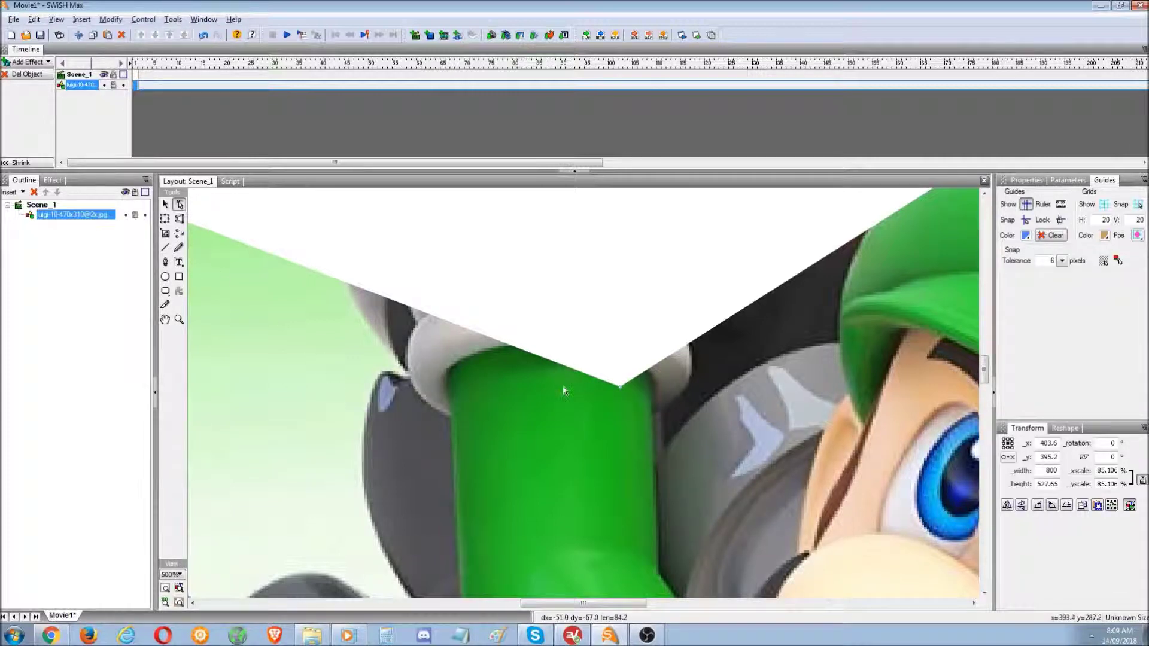
left_click(622, 392)
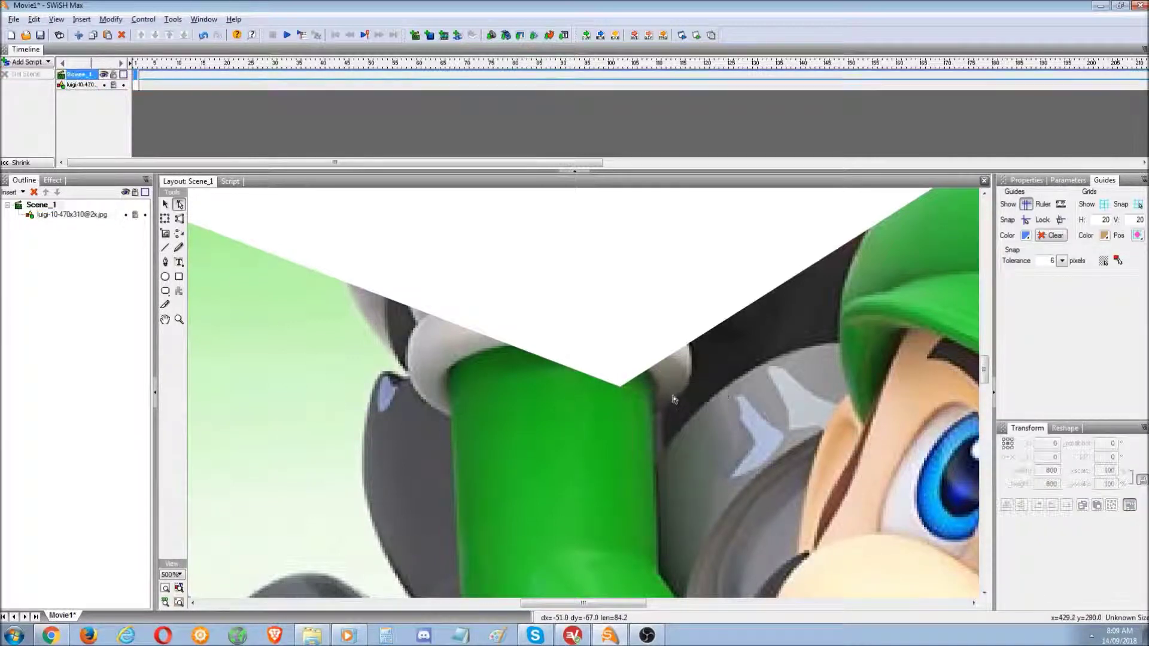
left_click(136, 214)
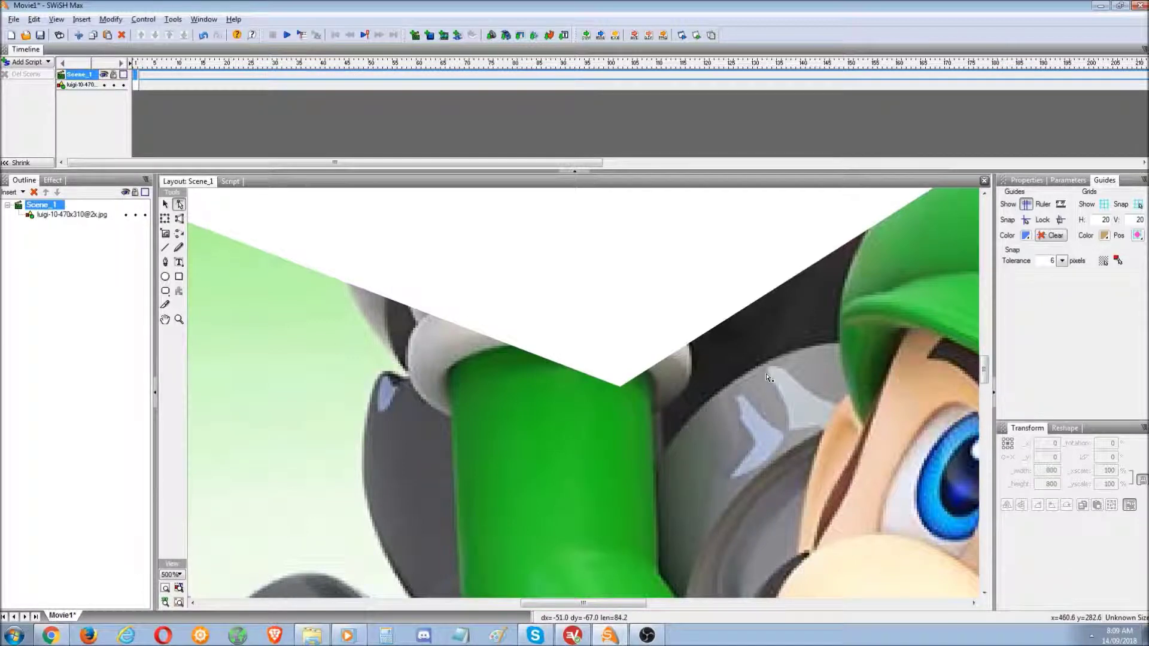
Move the displaced vertex from the raised arm back to the junction of the cap's brim and the face
left_click(620, 394)
left_click_drag(621, 395, 851, 399)
key("ctrl+z")
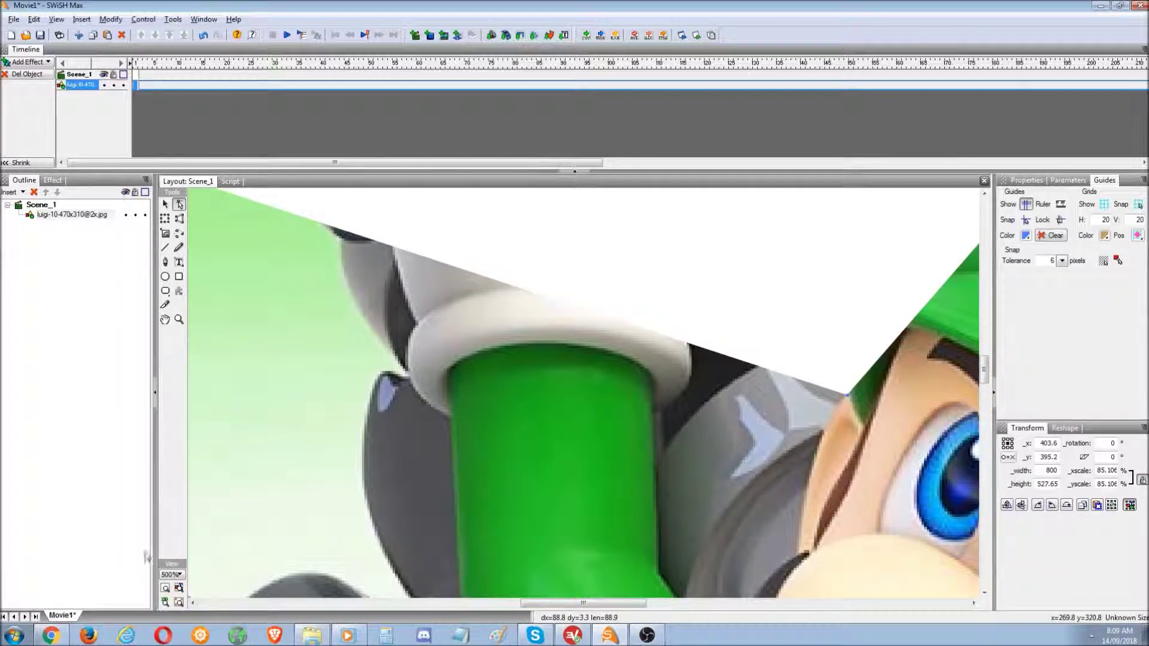
left_click(165, 588)
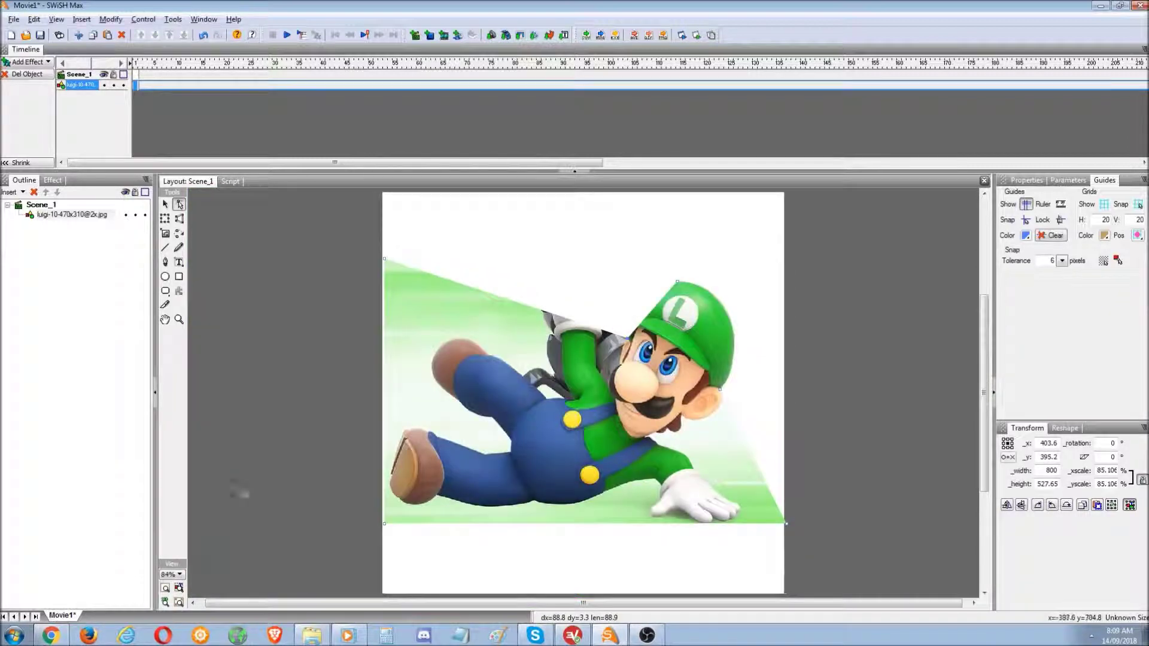
Convert the edge along the cap's left side to Quadratic and bend it outward around the cap
right_click(654, 314)
left_click(674, 329)
left_click_drag(654, 314, 625, 296)
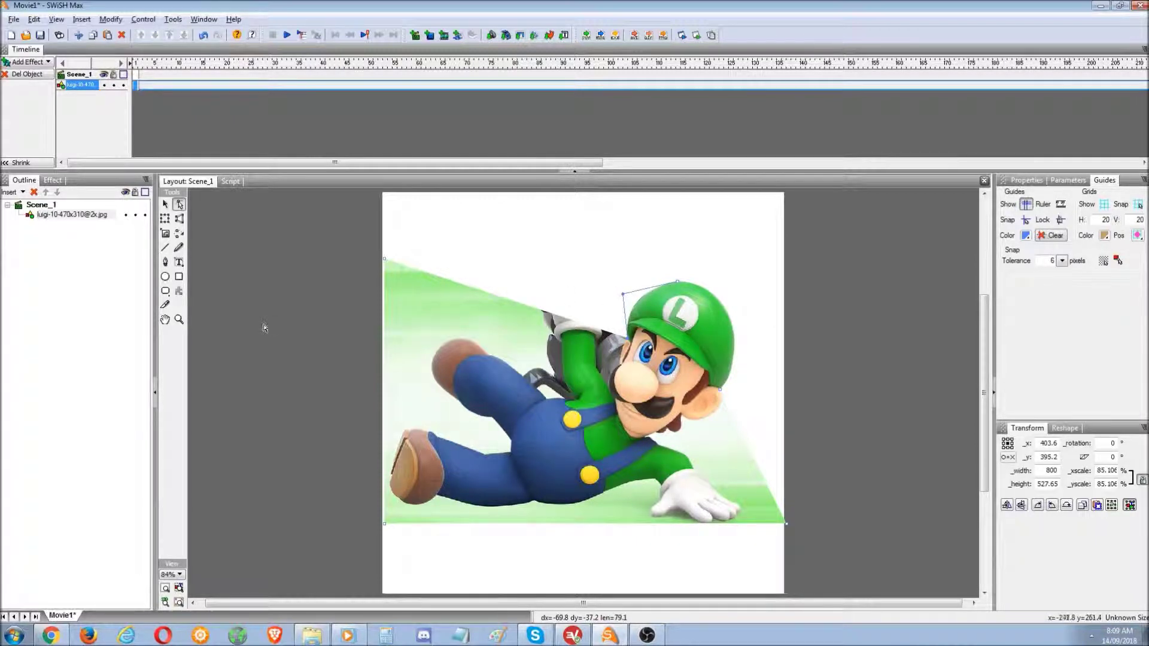
Try setting the vertex at the top of the cap to Smooth, and undo the change
left_click(290, 328)
left_click(680, 286)
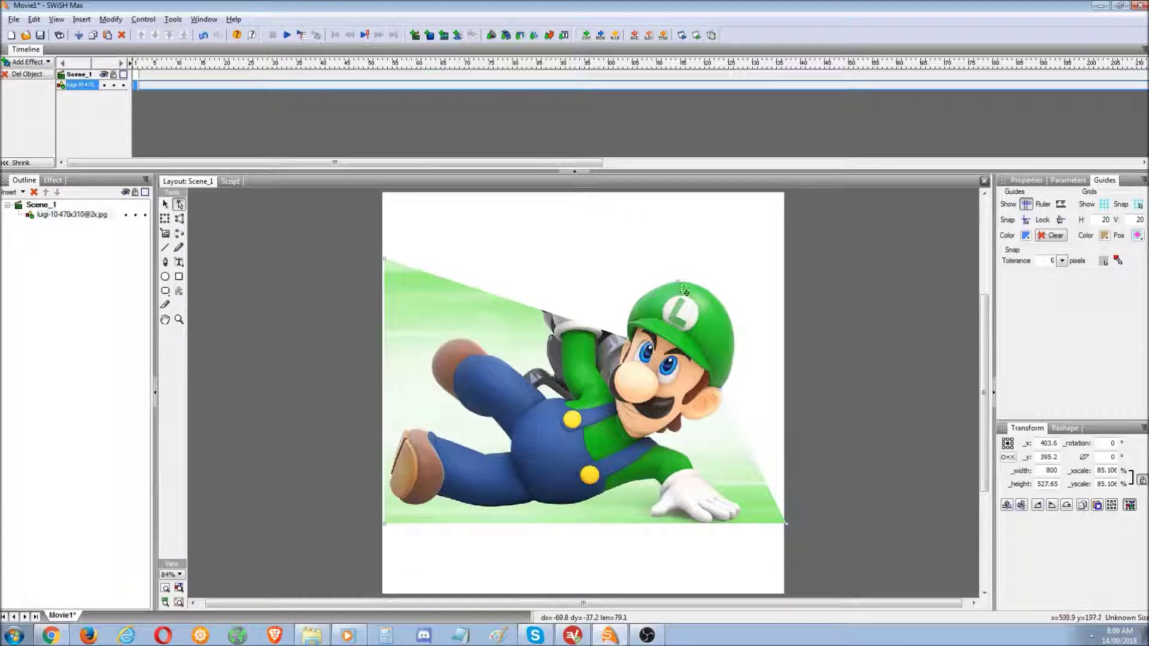
right_click(680, 286)
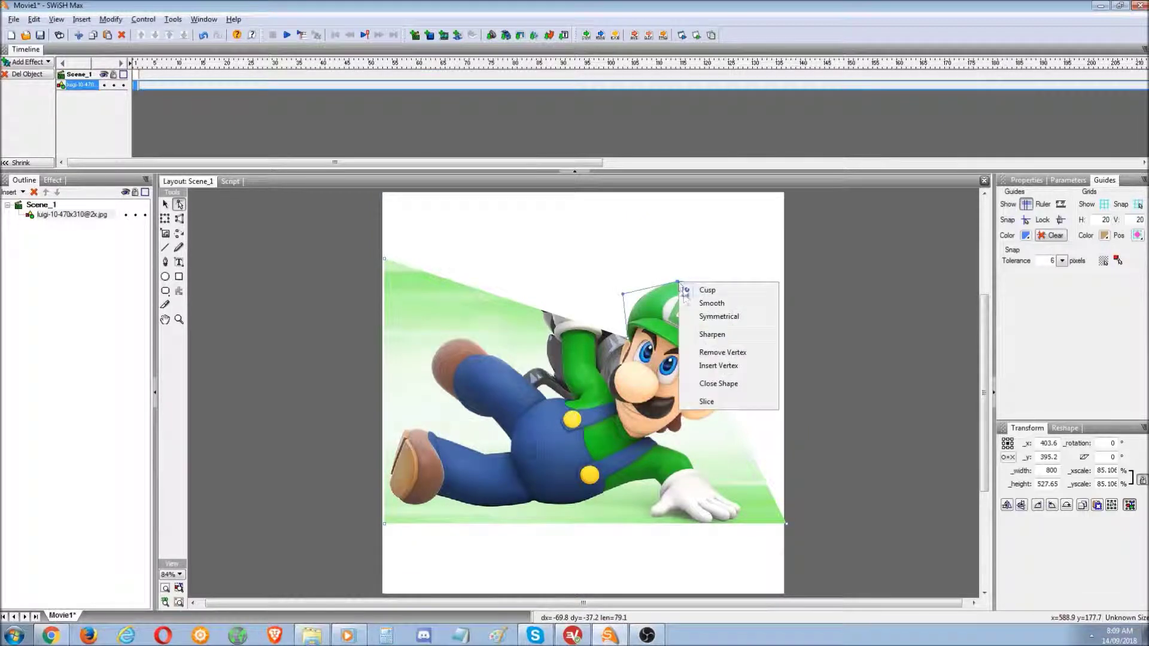
left_click(693, 305)
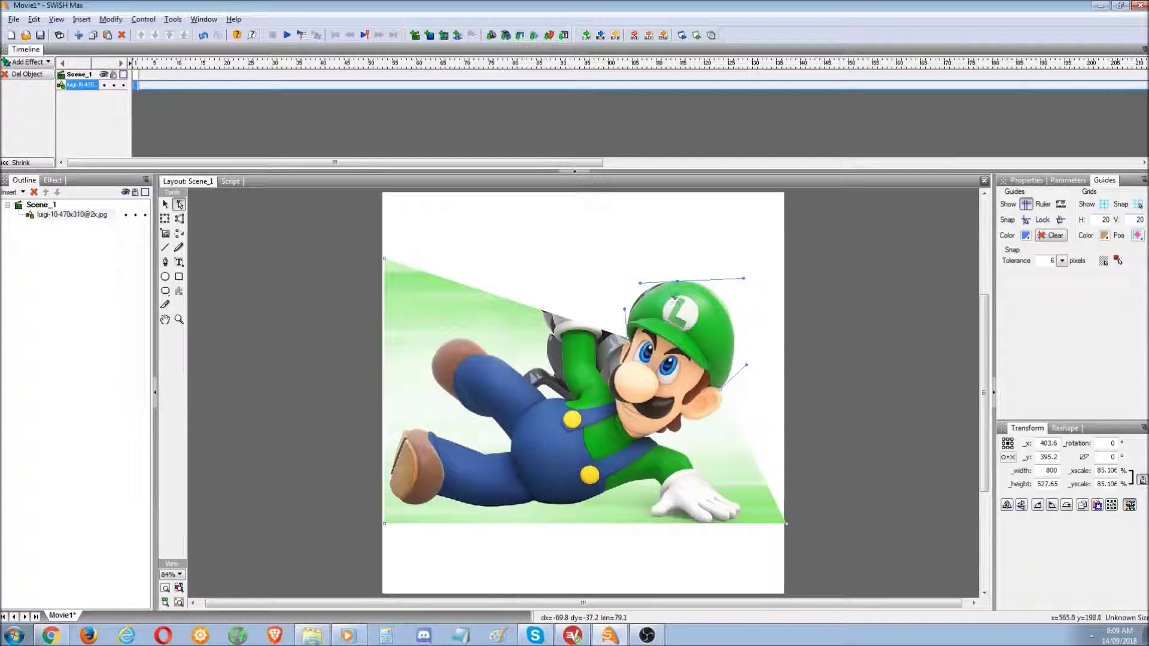
key("ctrl+z")
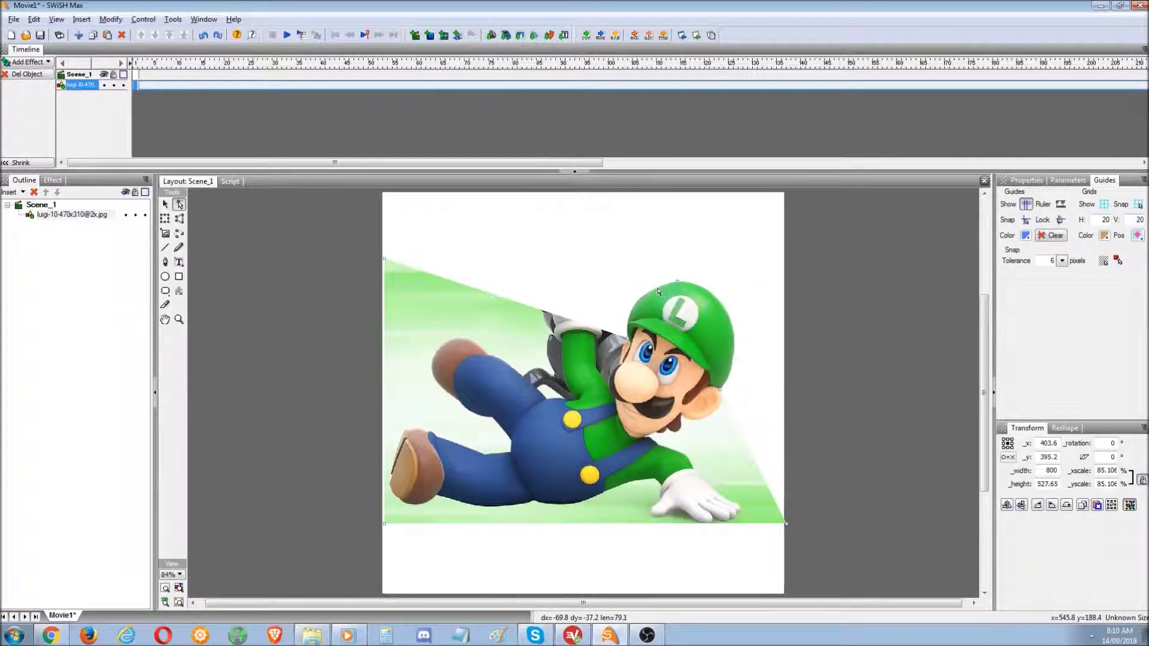
Convert the edge along the cap's left side to Cubic and adjust its upper handle to follow the cap's outline
right_click(659, 291)
left_click(692, 309)
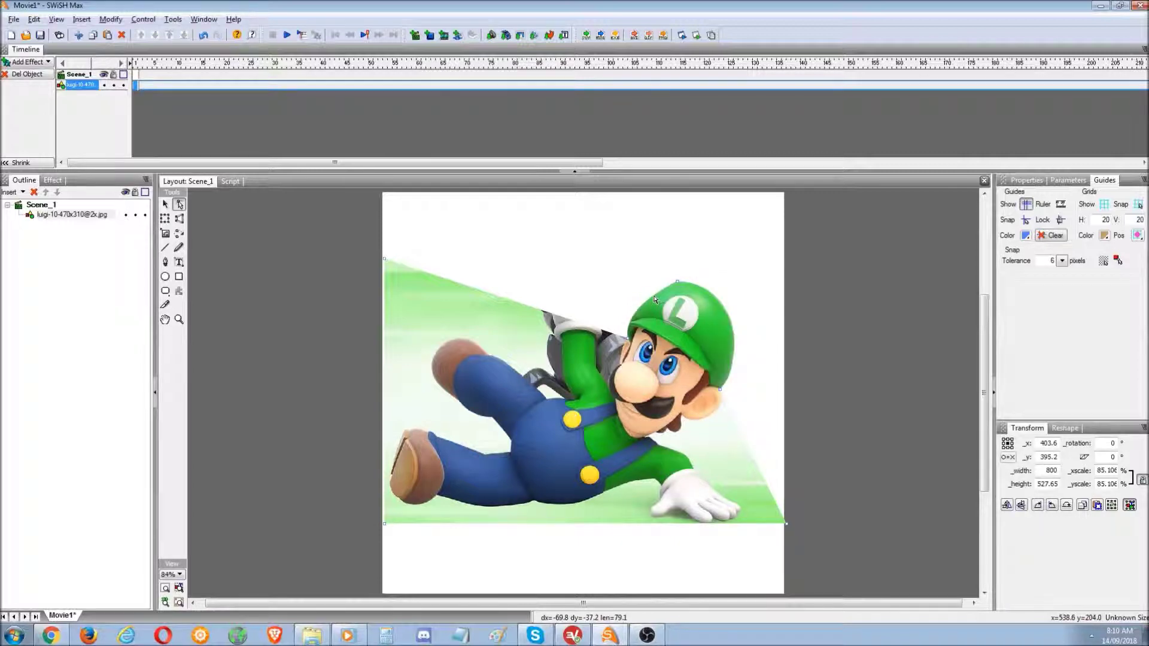
mouse_move(622, 306)
left_mouse_down()
mouse_move(623, 268)
mouse_move(628, 289)
left_mouse_up()
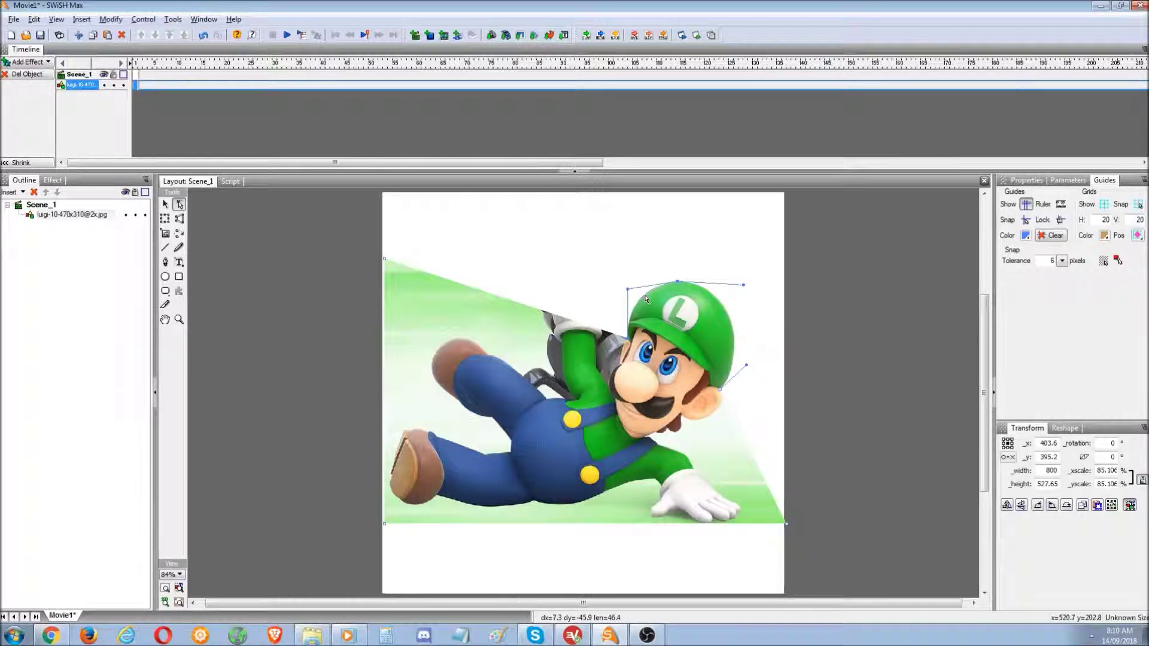
right_click(646, 299)
left_click(662, 327)
mouse_move(644, 286)
left_mouse_down()
mouse_move(624, 309)
mouse_move(655, 286)
left_mouse_up()
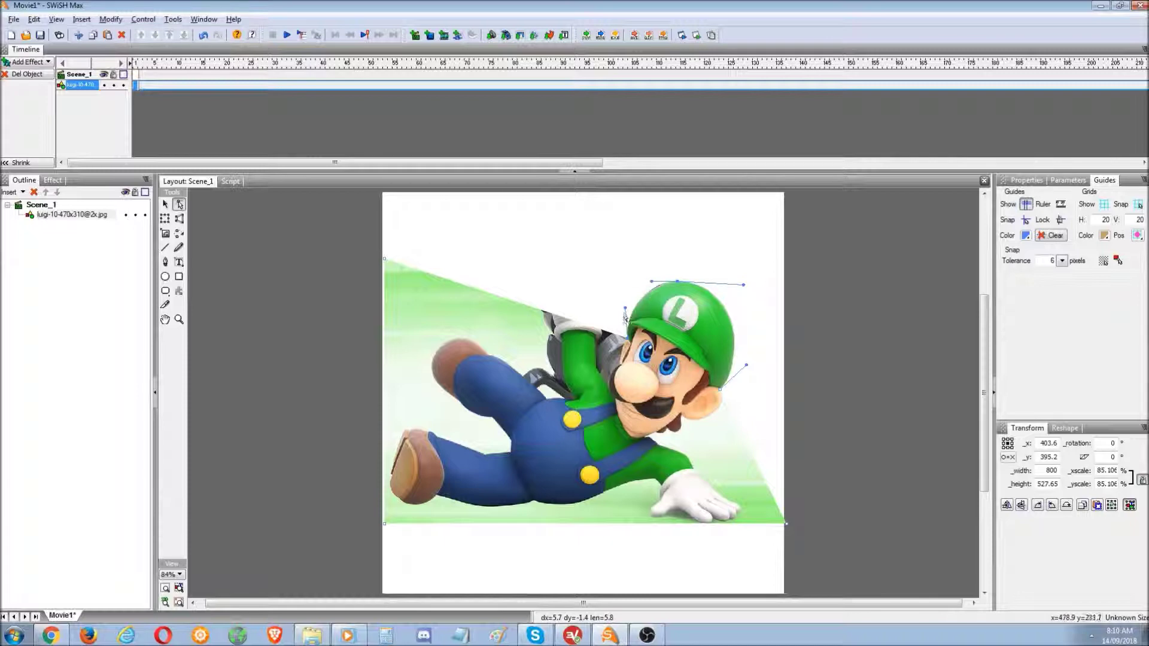
left_click(337, 357)
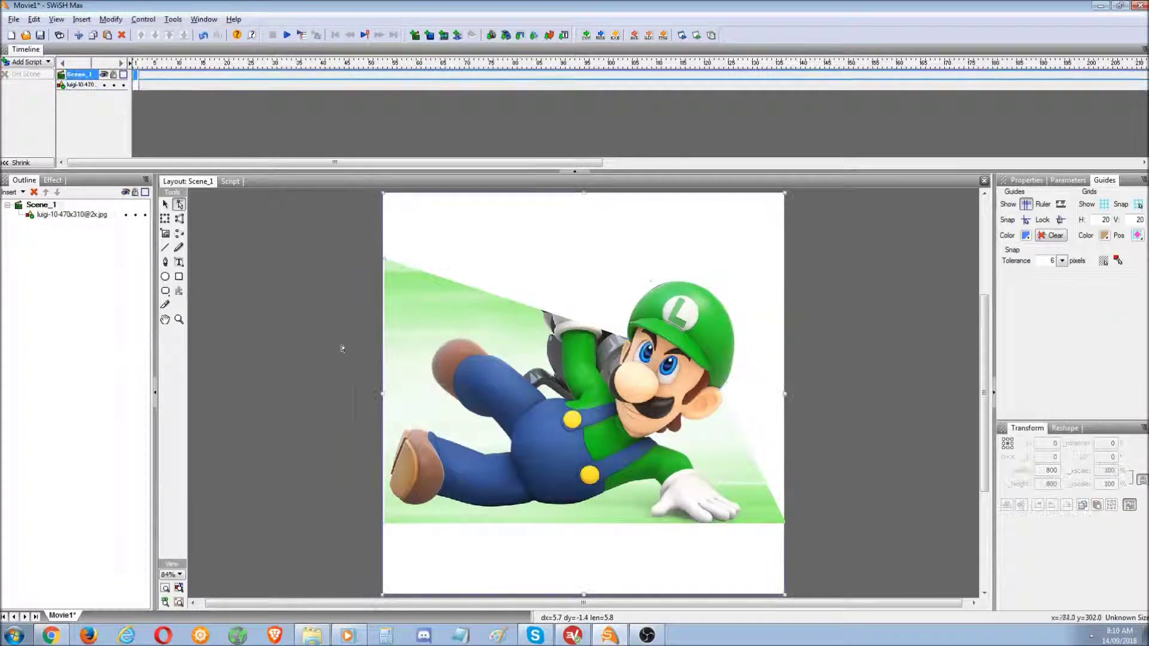
Preview the movie in the Flash Player, zoom in on the cap to check its cut edge, and close the preview
left_click(699, 38)
right_click(492, 277)
left_click(502, 281)
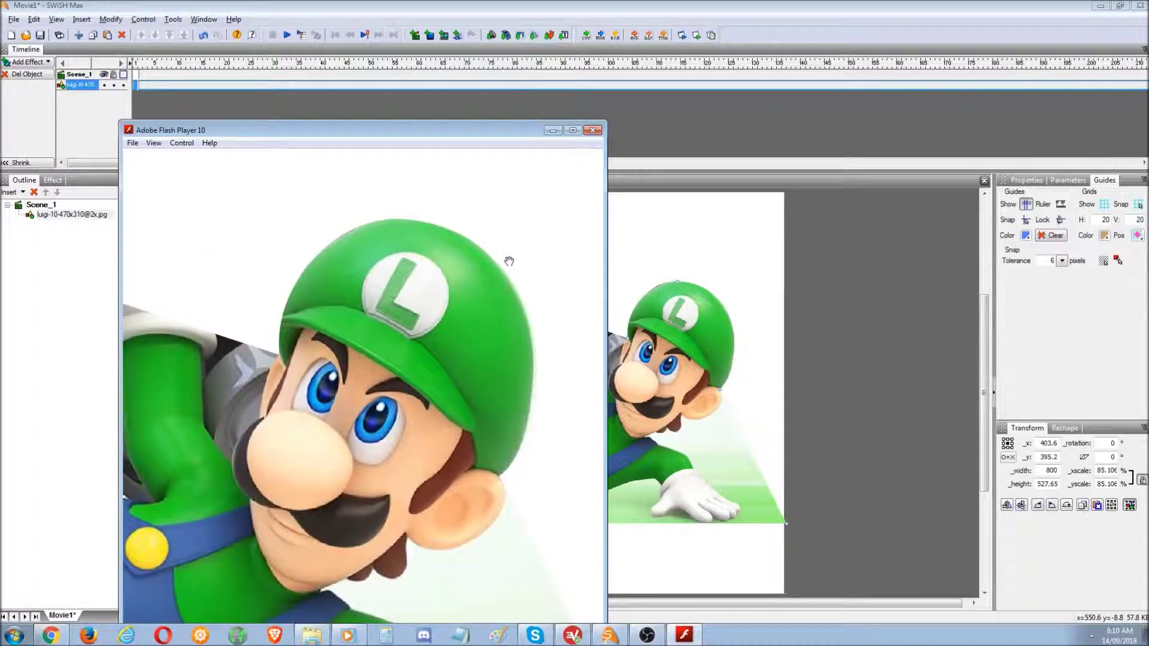
left_click(592, 132)
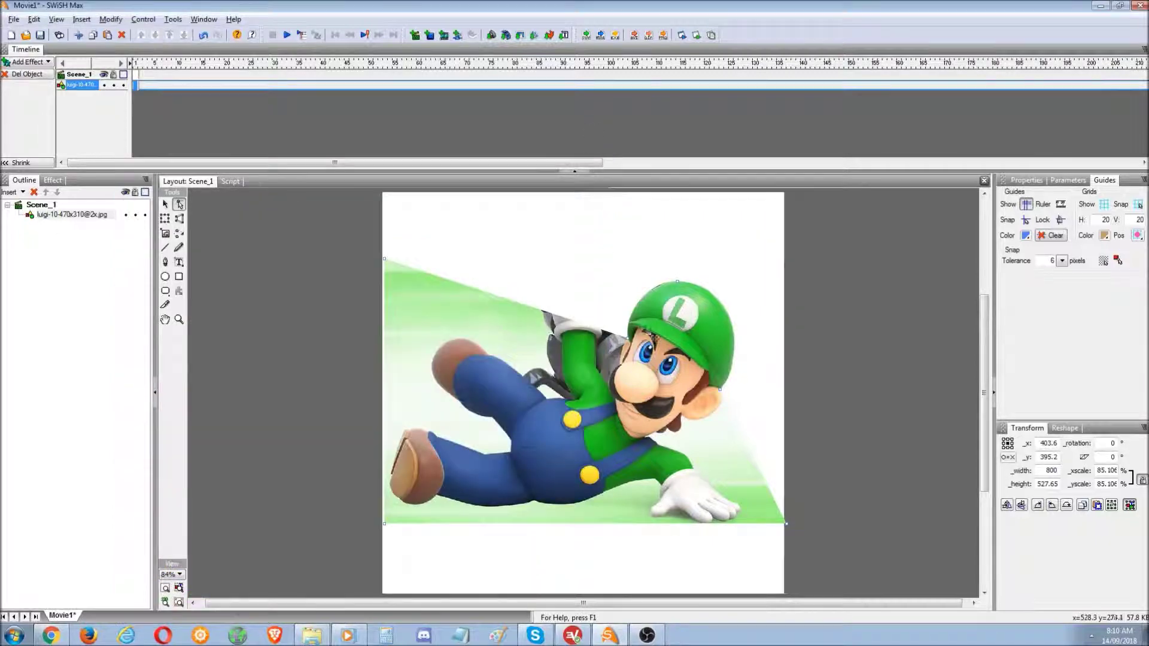
Insert a vertex on the straight edge across the raised arm and move it to the side of the face below the brim
right_click(573, 320)
left_click(590, 372)
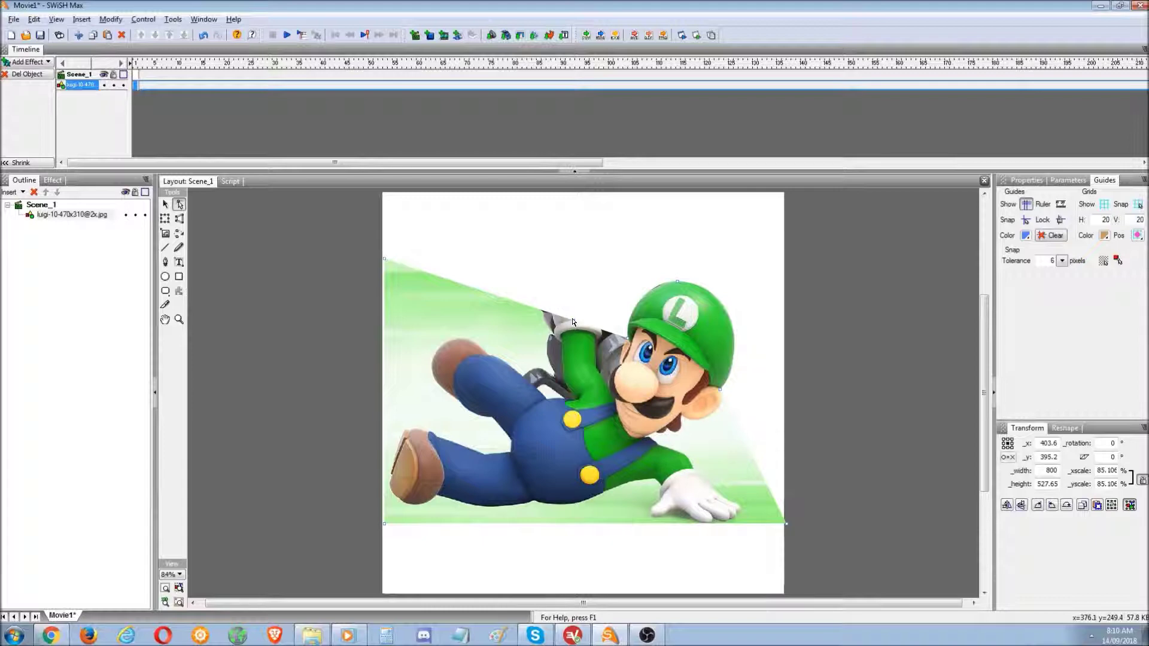
left_click_drag(573, 323, 621, 367)
right_click(623, 358)
key("Escape")
left_click_drag(625, 352, 622, 349)
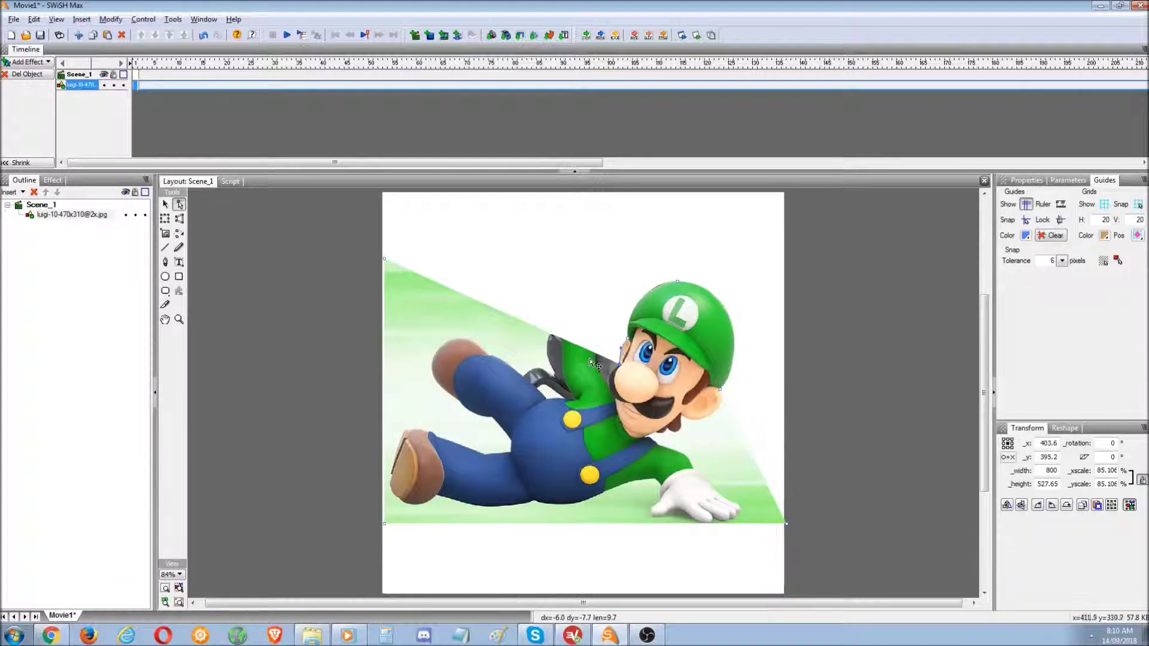
Insert another vertex on the arm-side edge, move it down beside the nose and moustache, and make the adjoining edge Quadratic
right_click(596, 354)
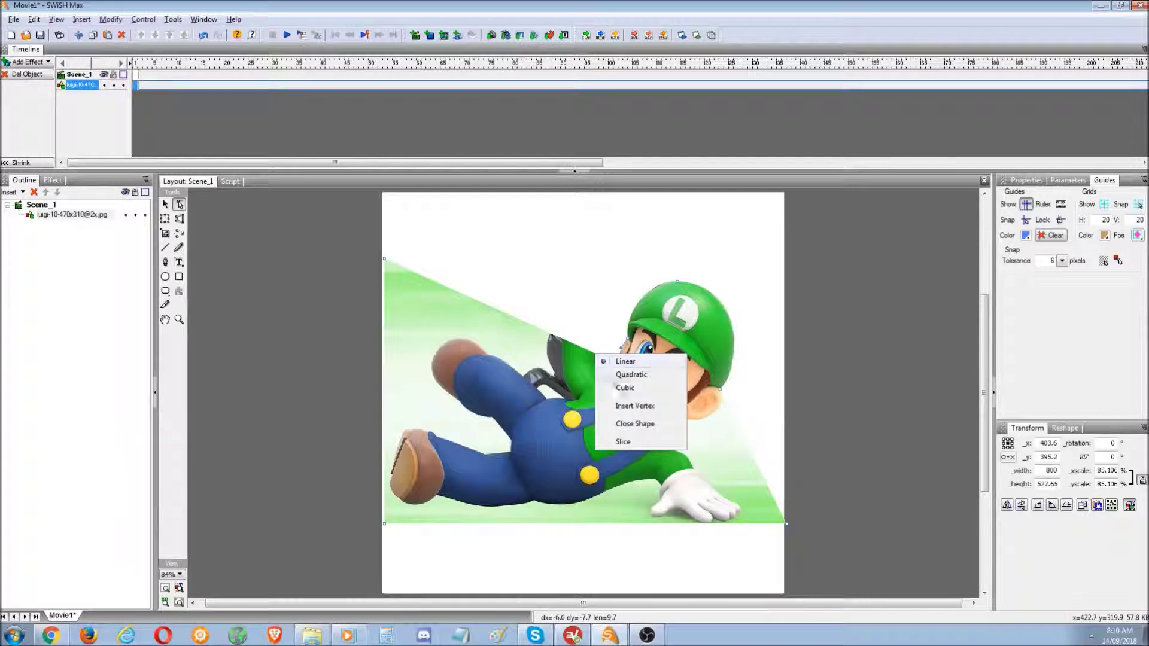
left_click(630, 407)
left_click_drag(596, 355, 617, 375)
right_click(614, 370)
left_click(637, 392)
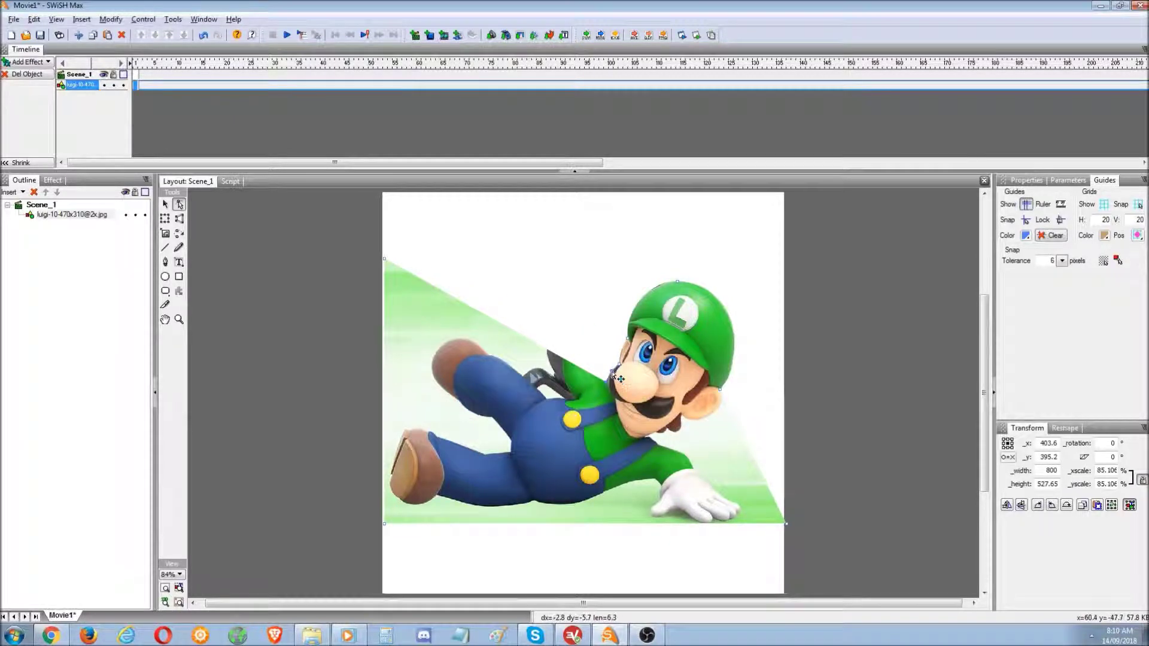
left_click(592, 311)
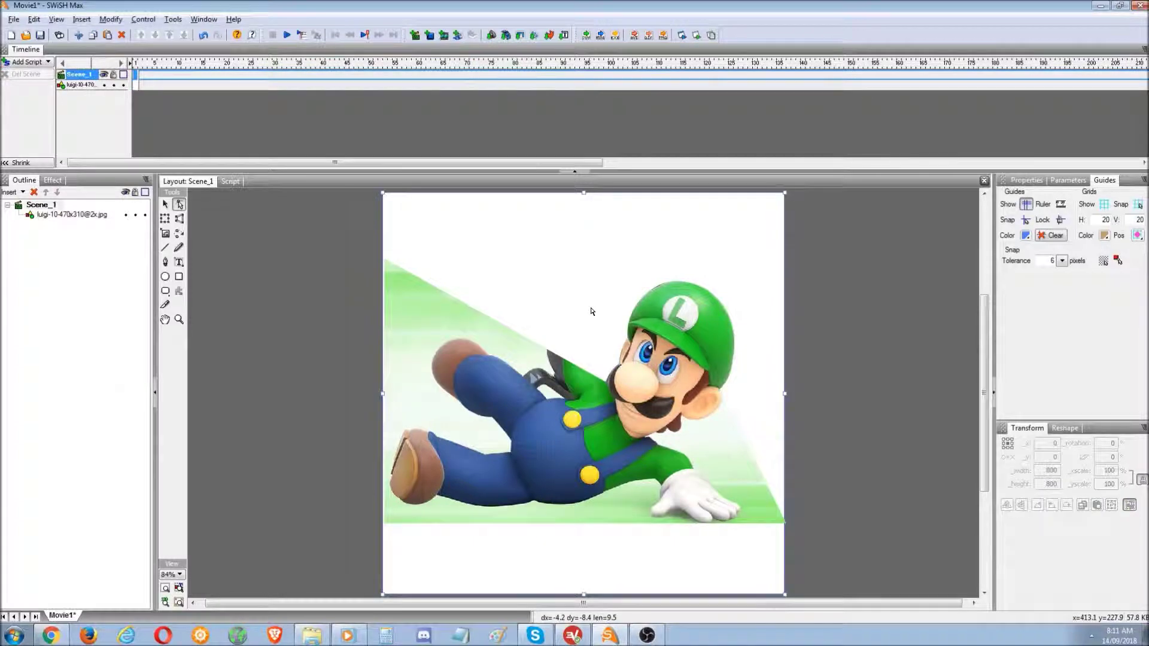
Reposition the accidentally shifted Luigi image at x 400, y 400 on the stage
mouse_move(668, 426)
left_mouse_down()
mouse_move(676, 362)
mouse_move(658, 419)
mouse_move(672, 422)
mouse_move(661, 347)
mouse_move(714, 399)
mouse_move(668, 424)
left_mouse_up()
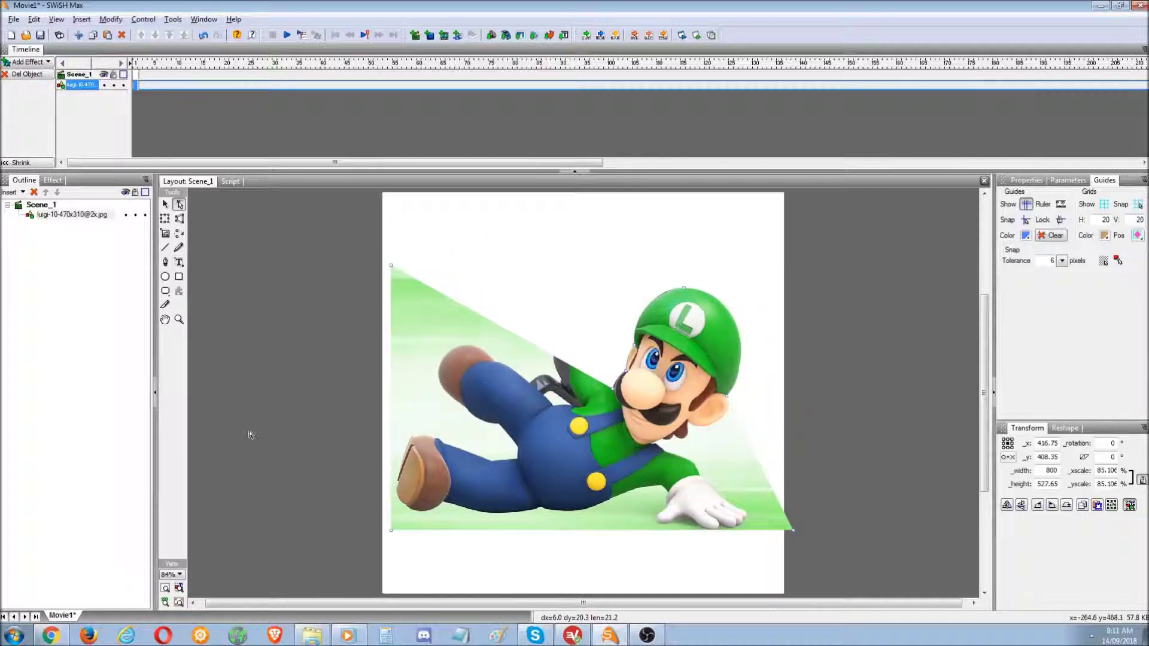
key("v")
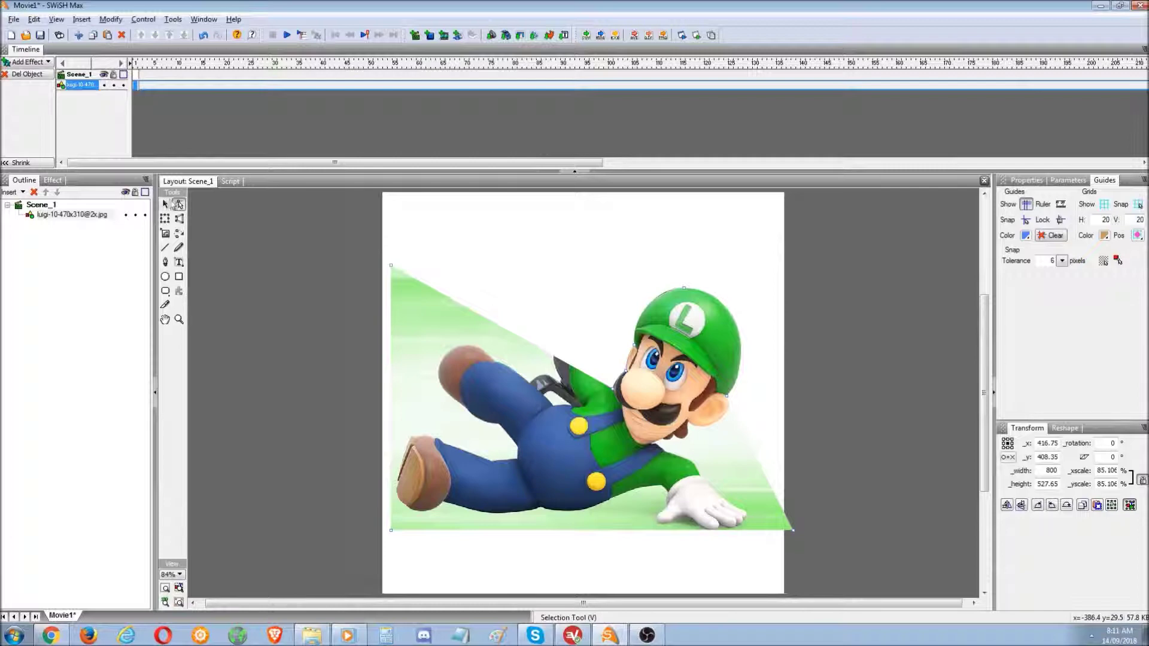
left_click_drag(579, 453, 573, 449)
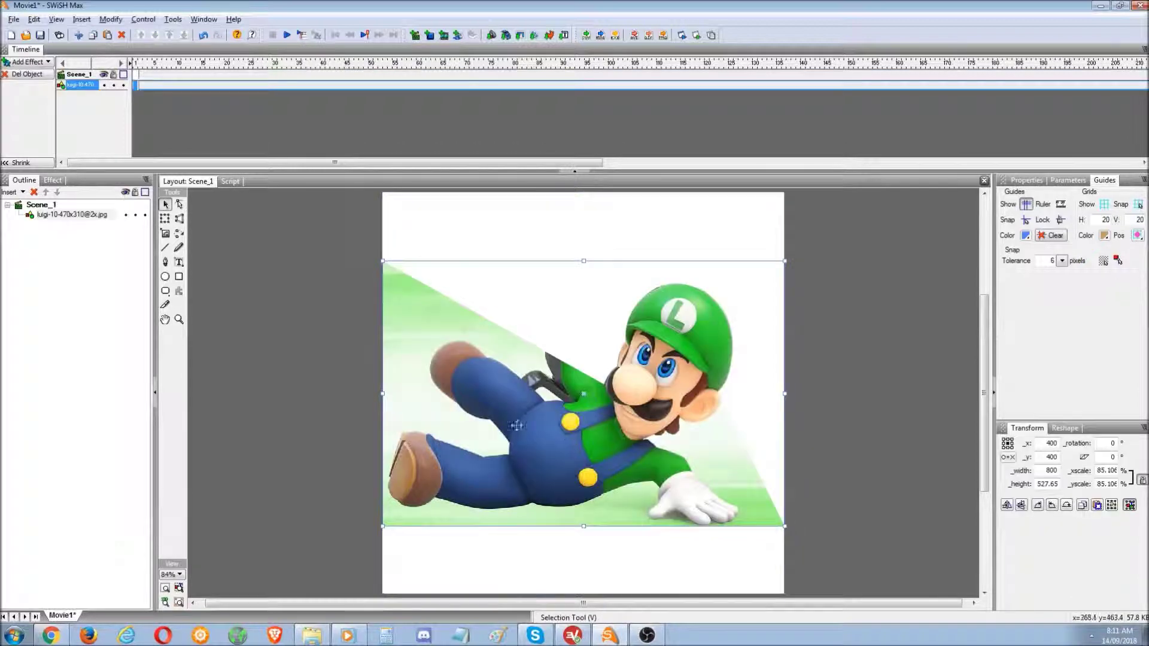
Duplicate the Luigi image and hide the lower copy
key("ctrl+d")
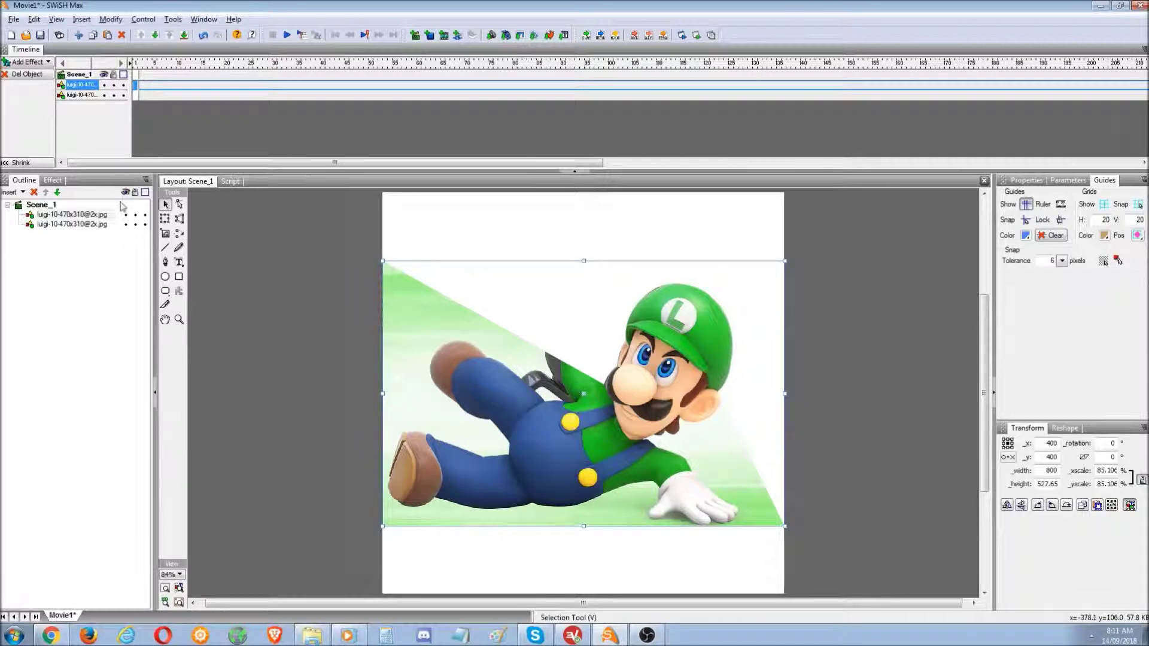
left_click(126, 225)
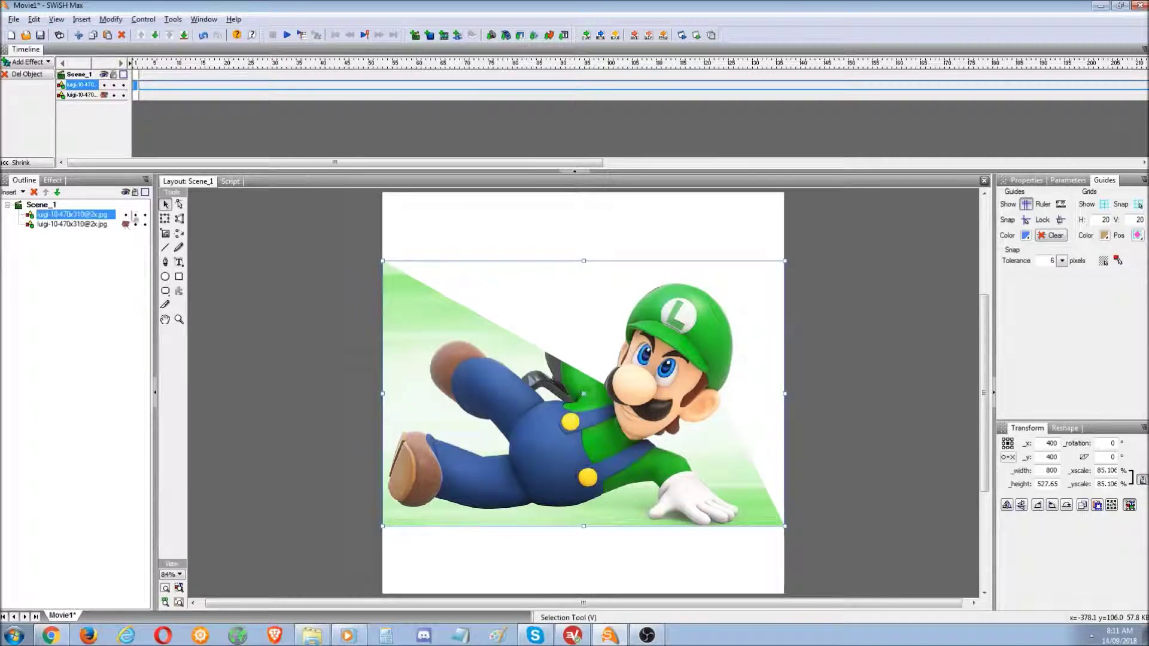
Trim the upper copy to the cap by removing the vertices beside the face and moving the outer corners in to the brim
left_click(180, 205)
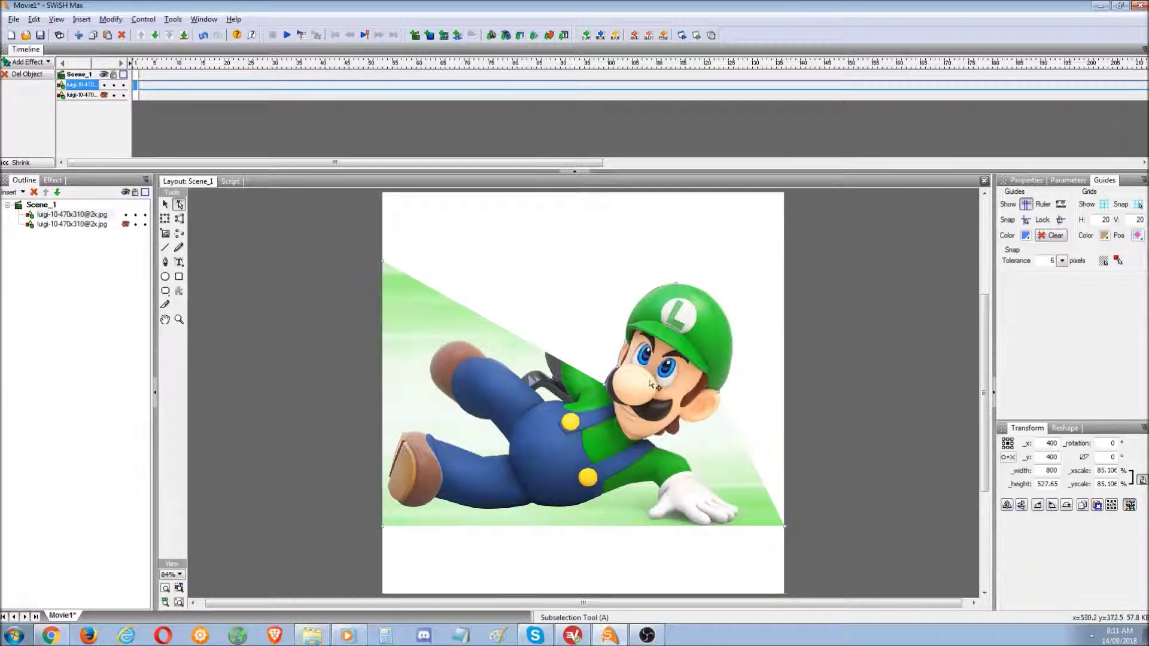
right_click(629, 347)
left_click(617, 398)
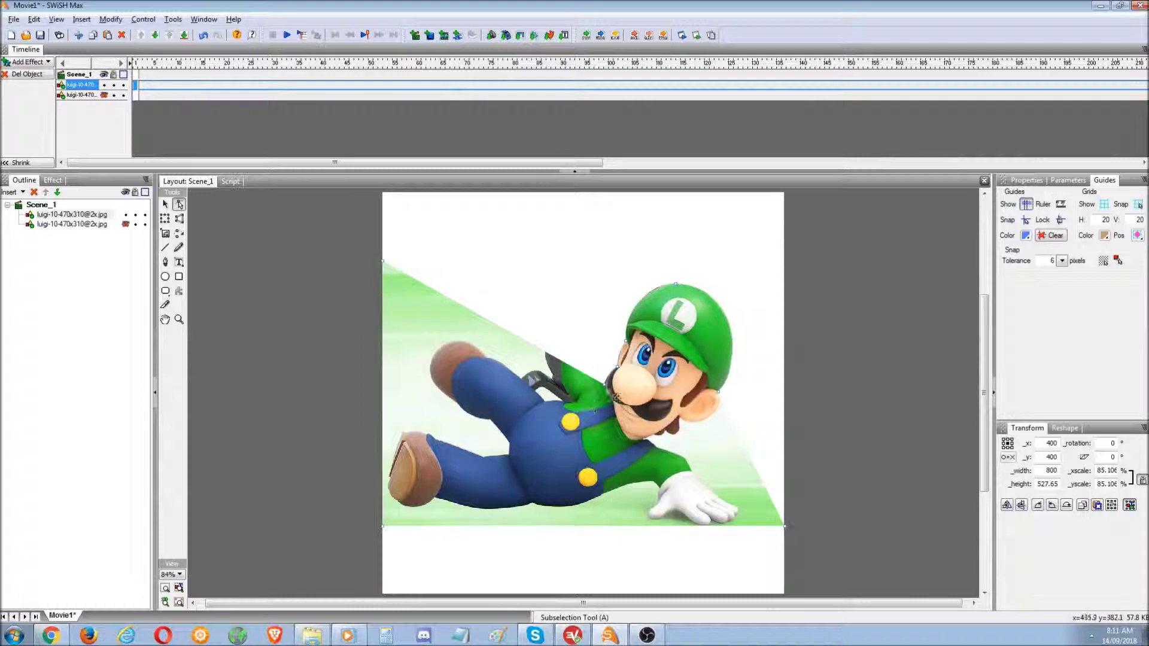
left_click_drag(606, 389, 471, 302)
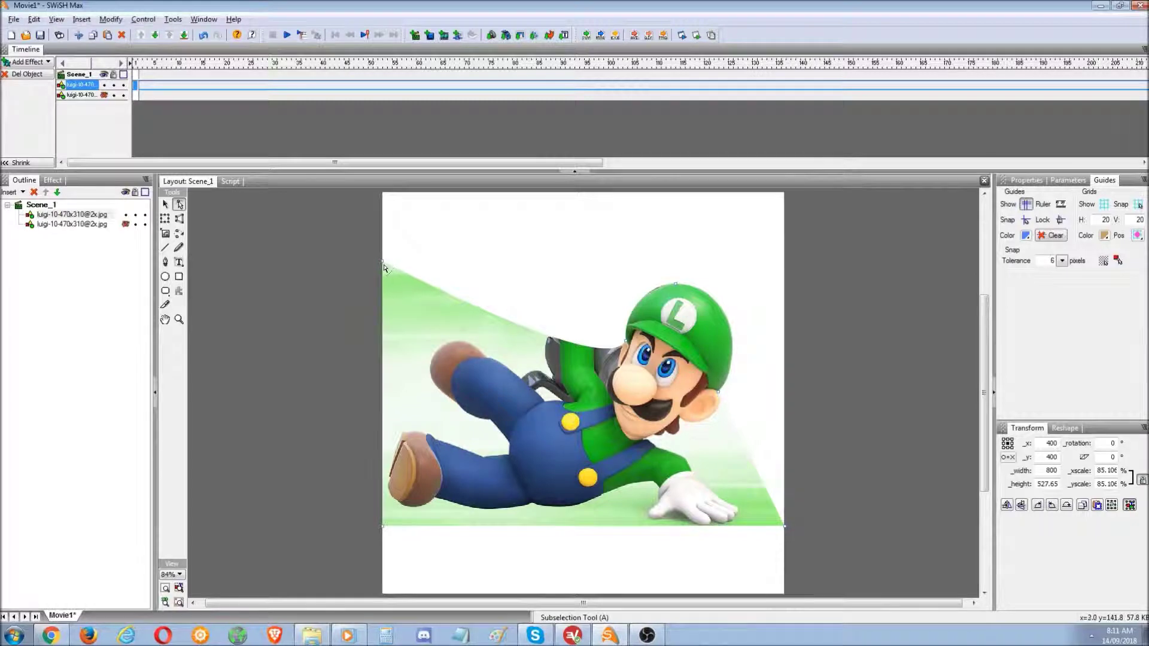
left_click_drag(385, 267, 780, 488)
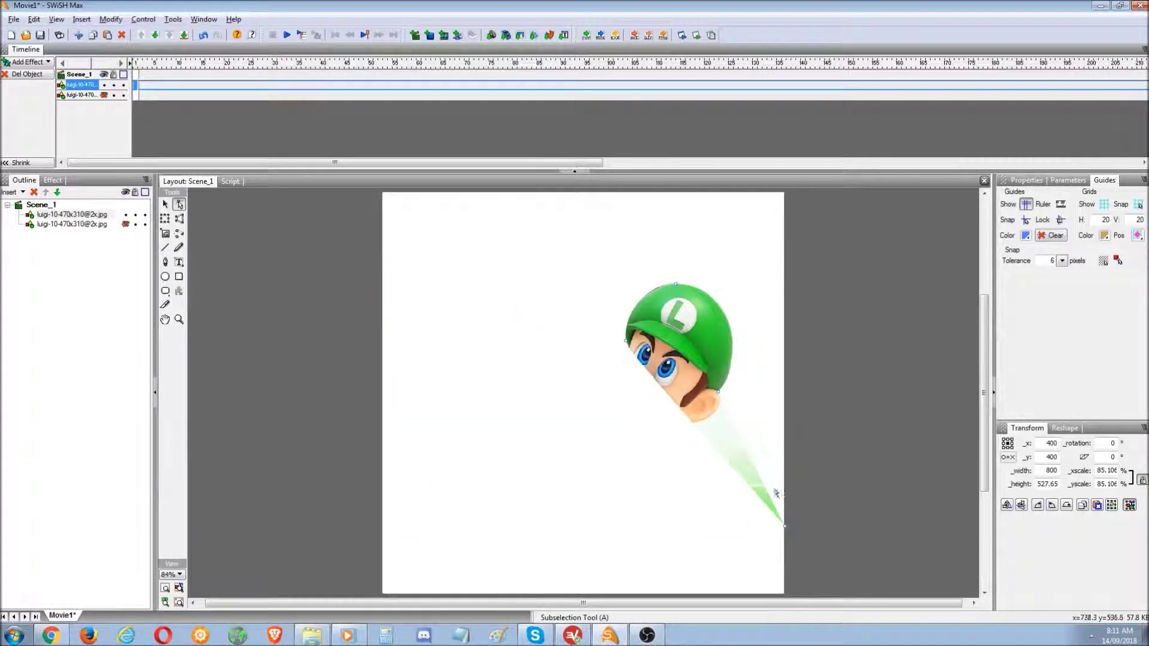
left_click_drag(786, 530, 678, 359)
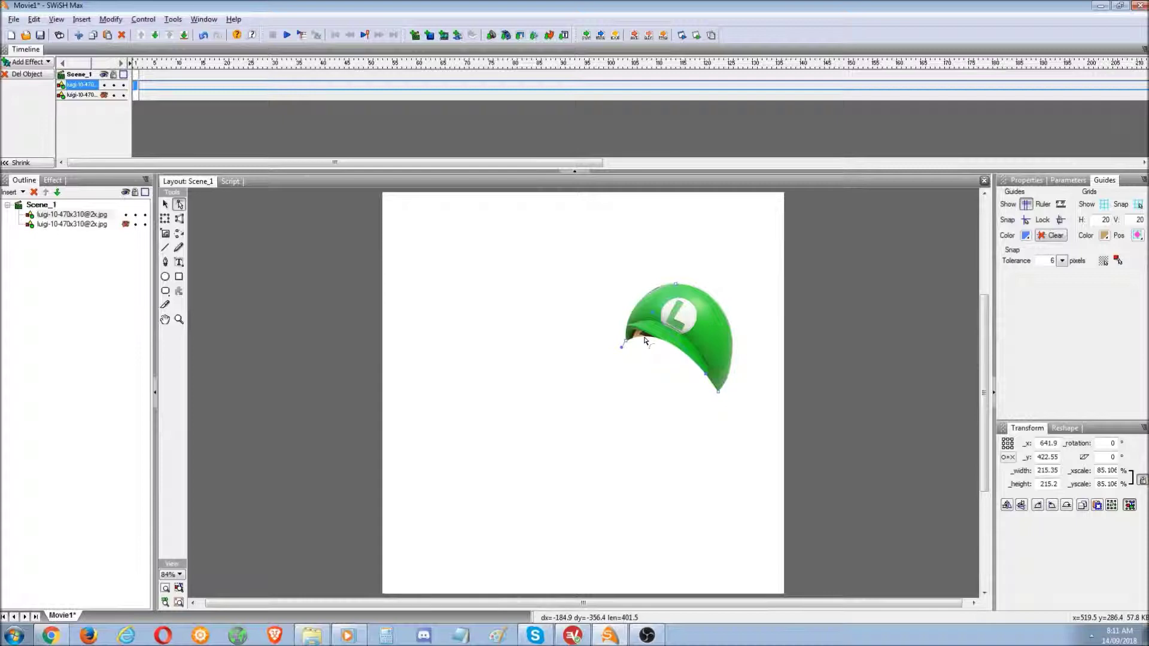
Insert a vertex on the cap's lower edge, straighten the edge along the brim, and move the vertex up to the brim's front underside
right_click(645, 341)
left_click(679, 390)
right_click(679, 350)
left_click(688, 358)
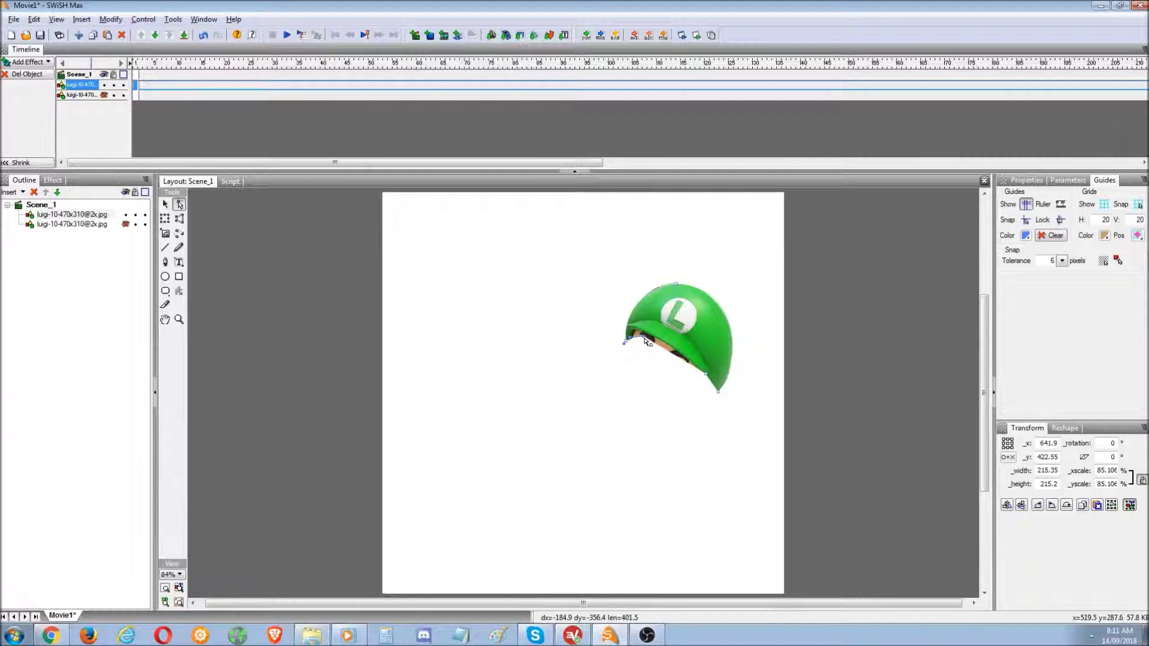
left_click_drag(645, 337, 639, 329)
Convert the edge beneath the brim to Quadratic and bend it along the brim to cut away the remaining face
right_click(664, 347)
left_click(675, 355)
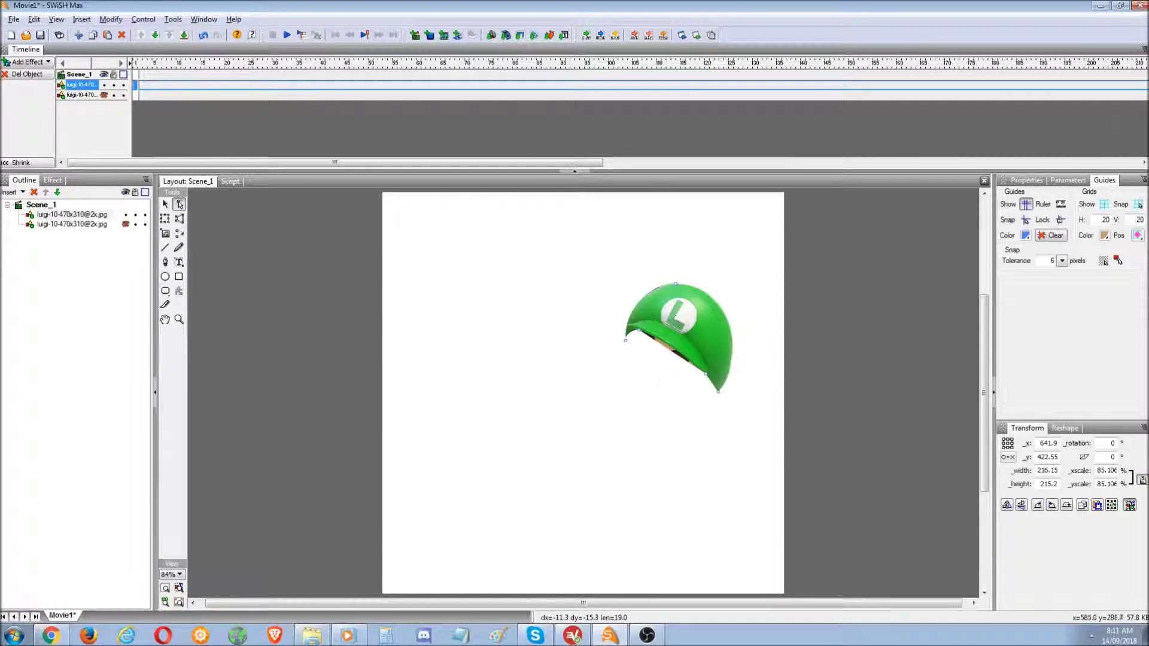
right_click(669, 347)
key("Escape")
right_click(667, 346)
left_click(683, 368)
left_click_drag(669, 352, 677, 354)
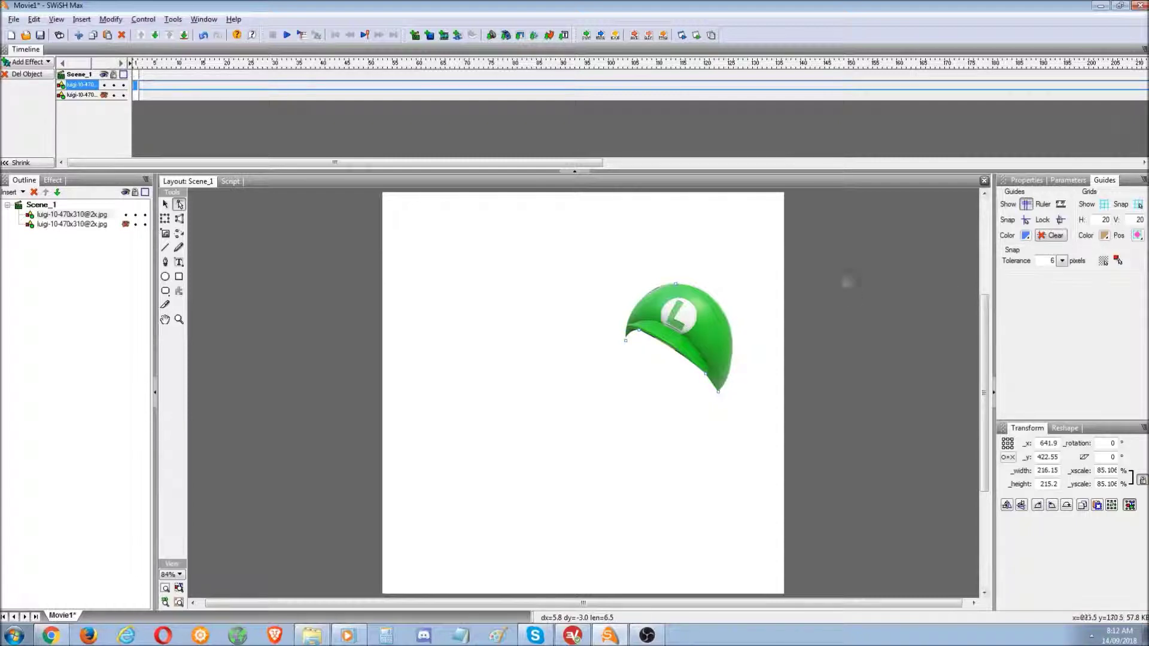
Recolour the cap purple by setting the Hue to 160 in its image appearance details
left_click(165, 204)
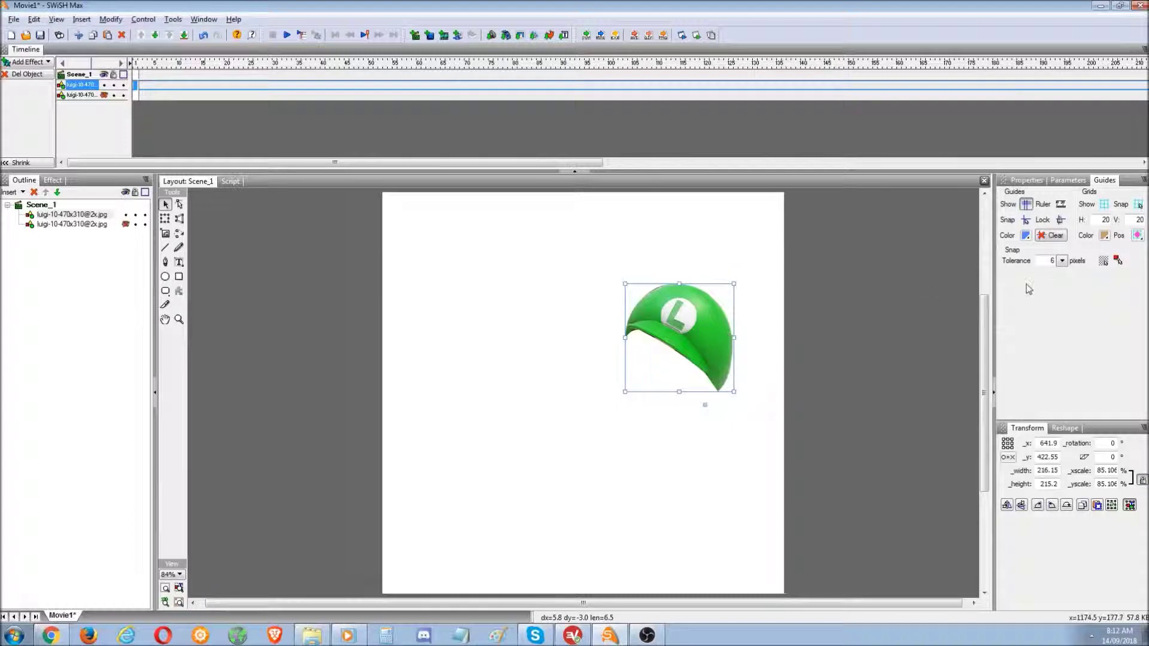
left_click(1024, 181)
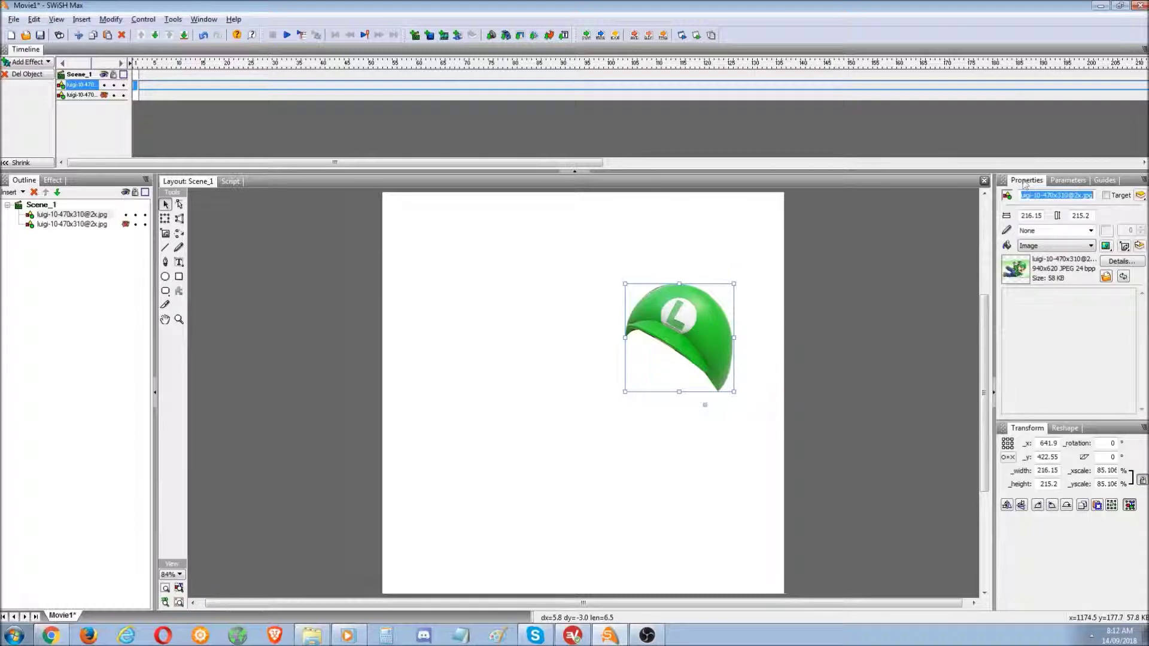
left_click(1120, 262)
left_click(501, 216)
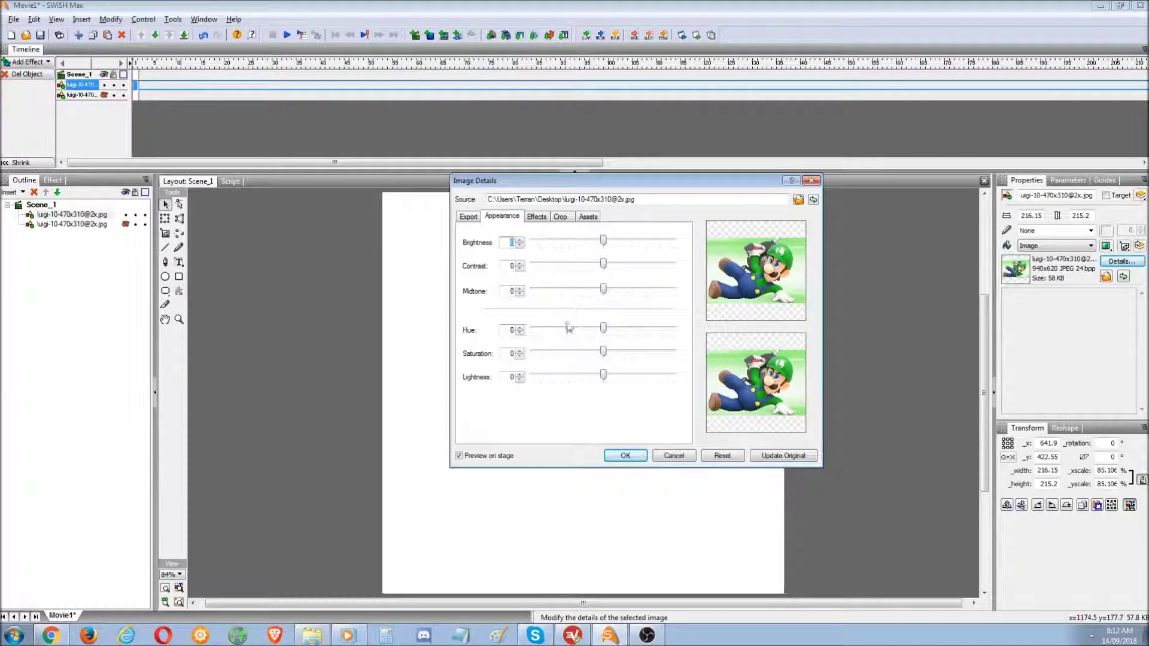
left_click_drag(605, 329, 668, 330)
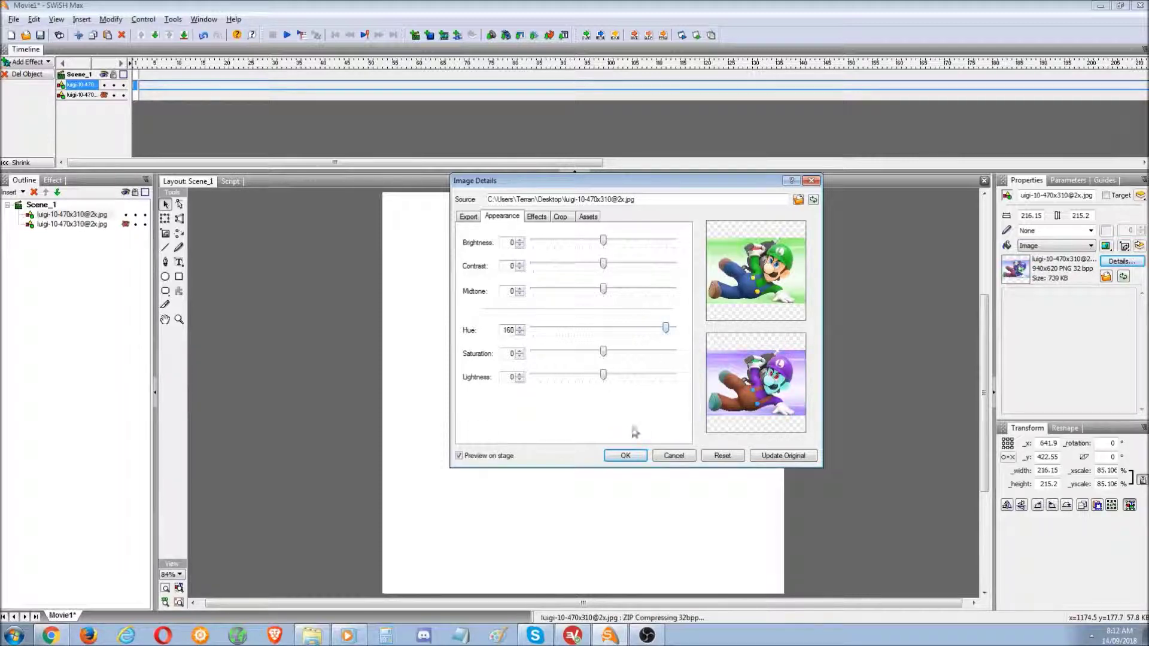
left_click(618, 457)
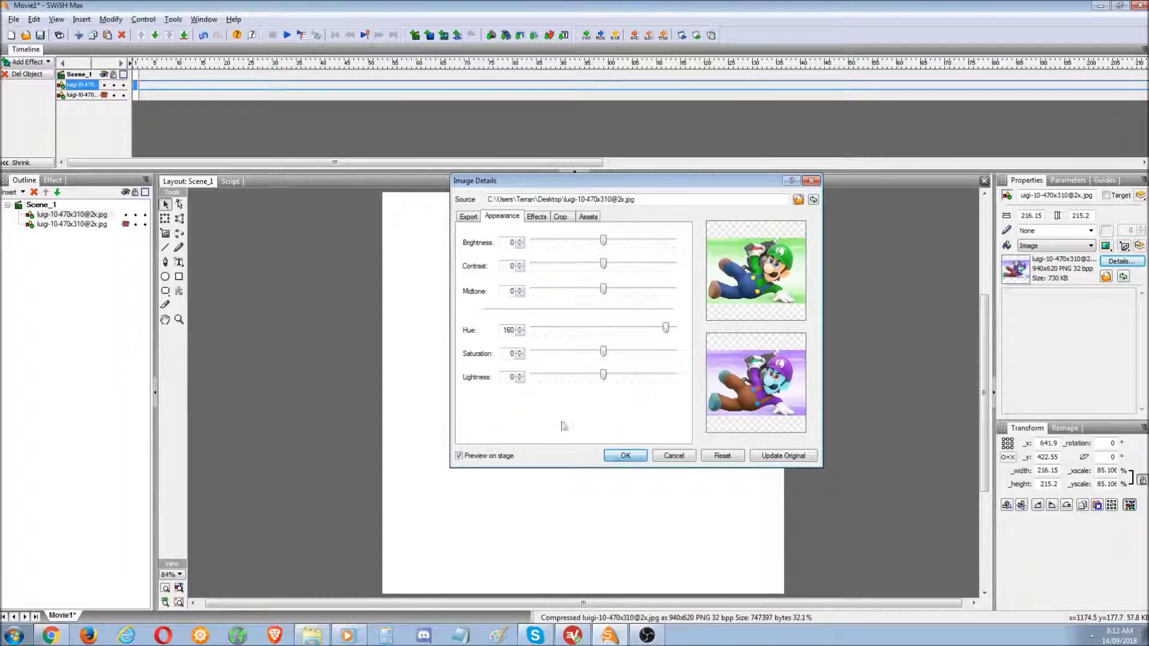
Show the lower copy to check the purple cap on the full character, hide it again, and toggle the cap's visibility
left_click(126, 225)
left_click(272, 387)
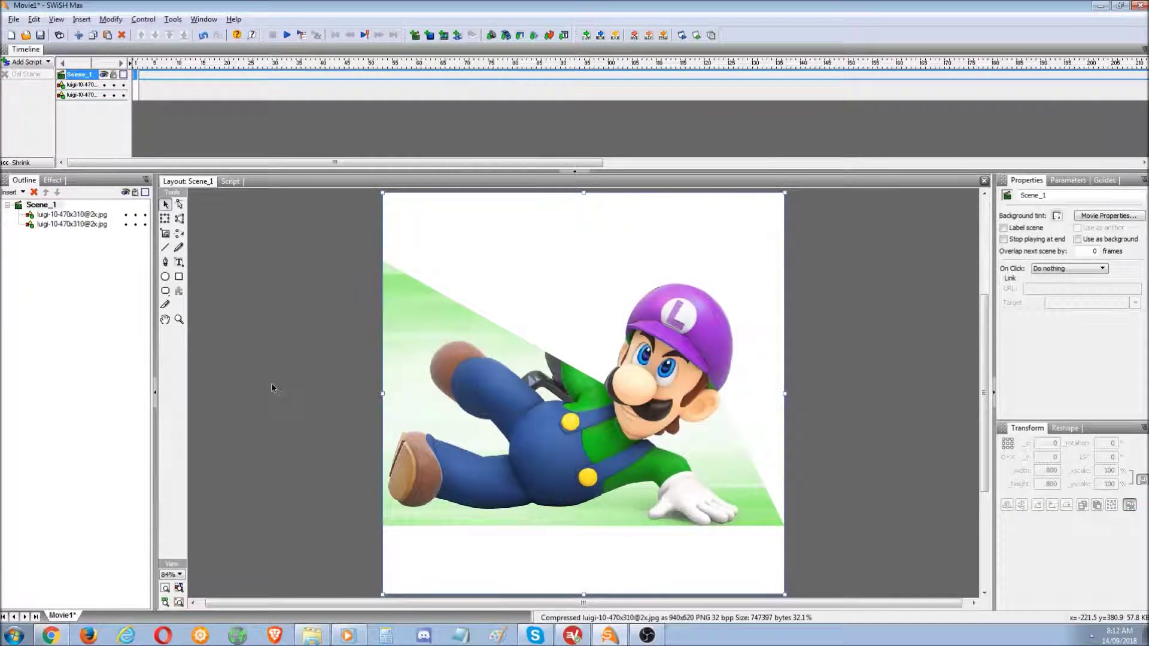
left_click(126, 225)
left_click(125, 215)
left_click(126, 216)
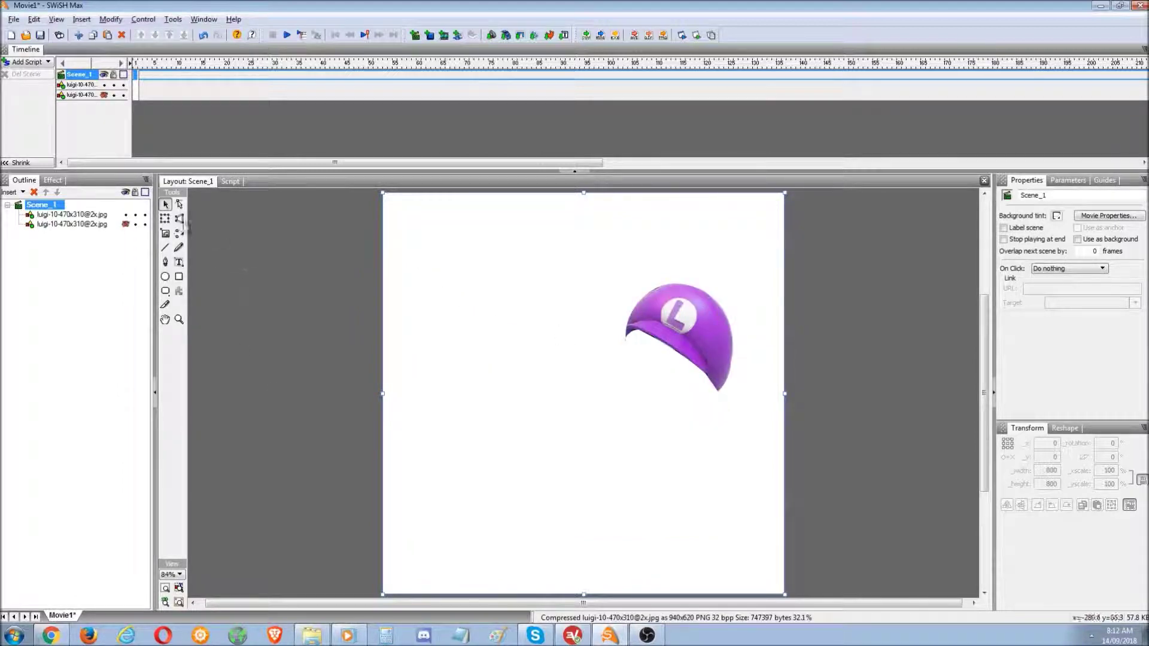
Show the full-character copy beneath the purple cap
left_click(701, 338)
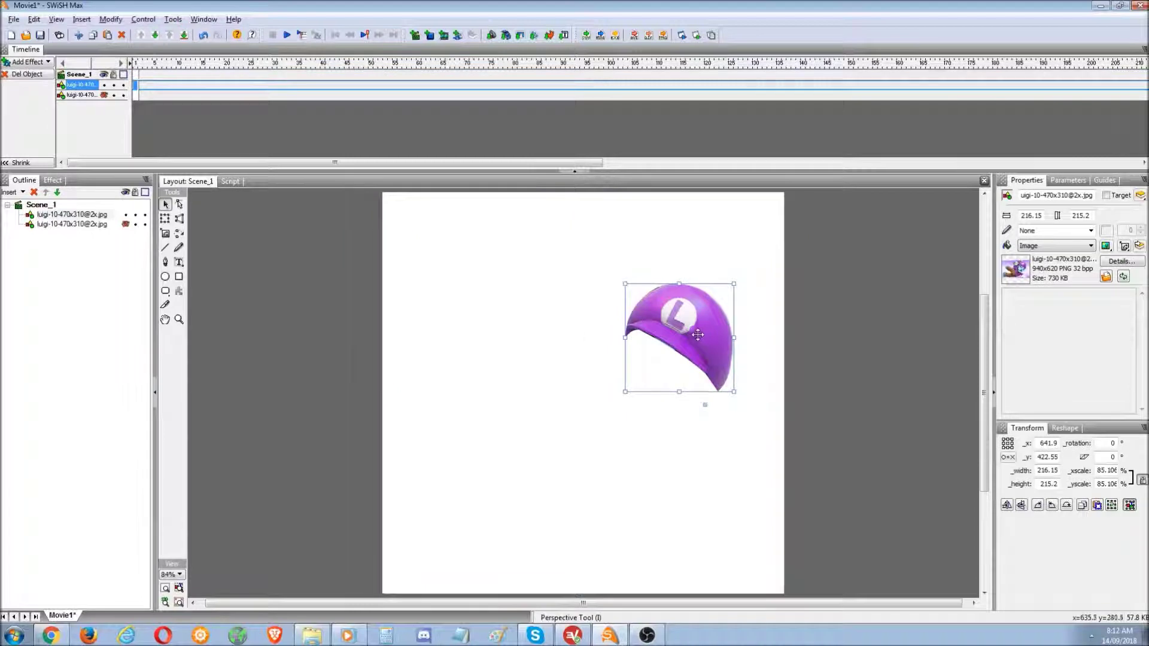
left_click(126, 225)
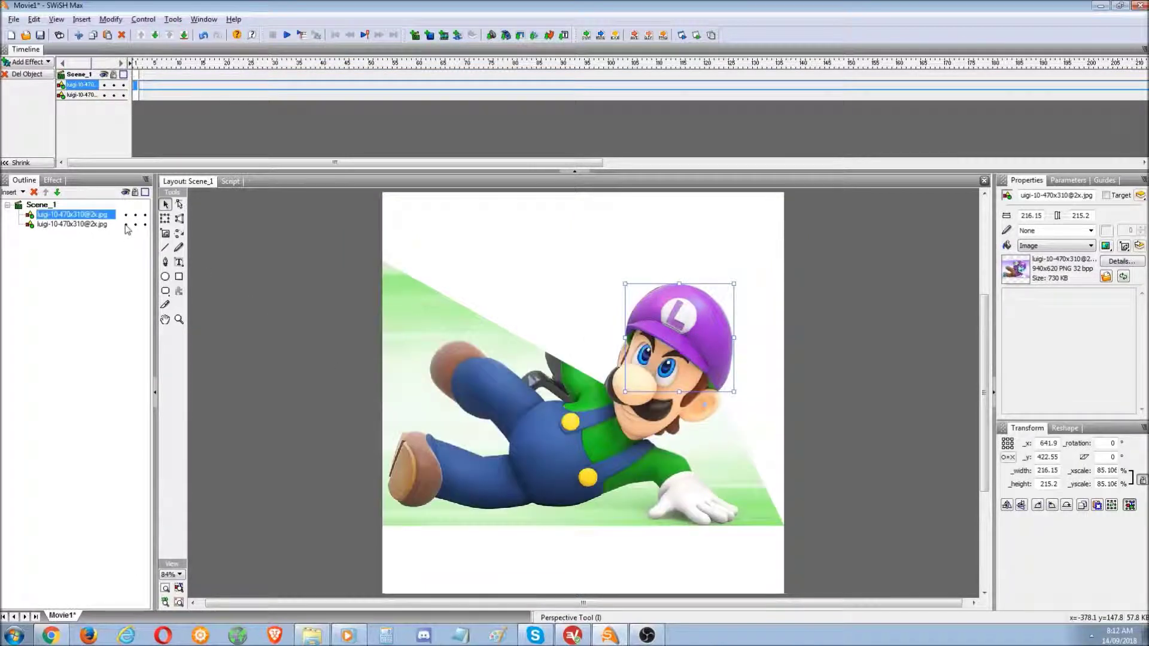
Move the purple cap off Luigi's head to reveal the green cap, and undo the moves
left_click_drag(725, 340, 769, 244)
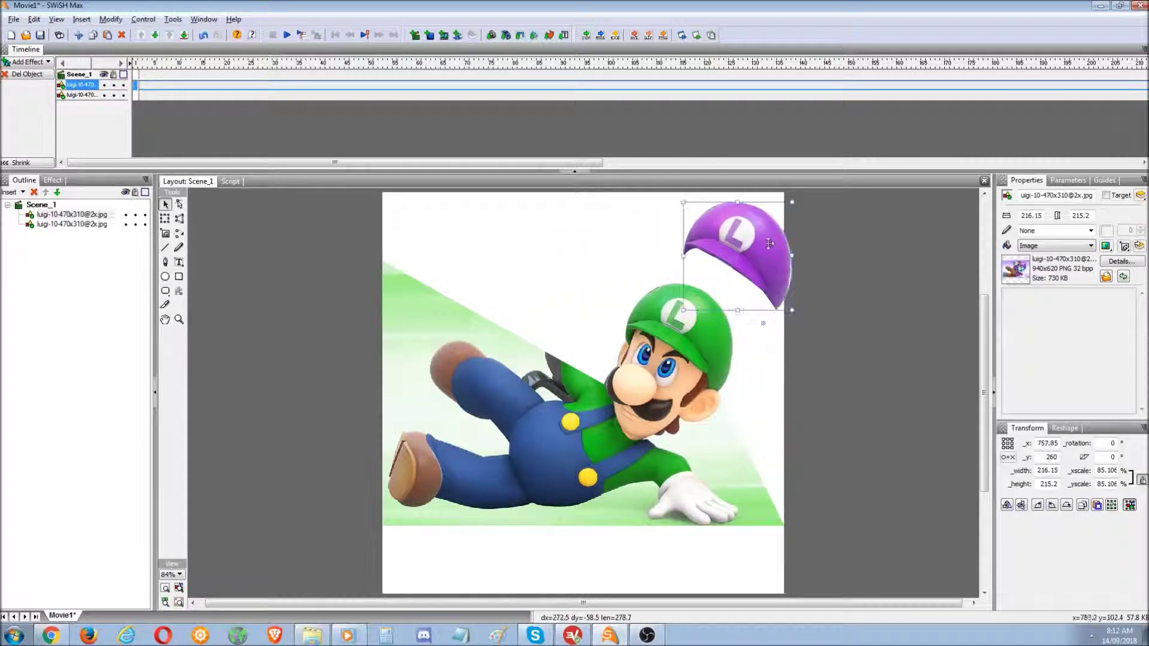
key("ctrl+z")
key("ctrl+z")
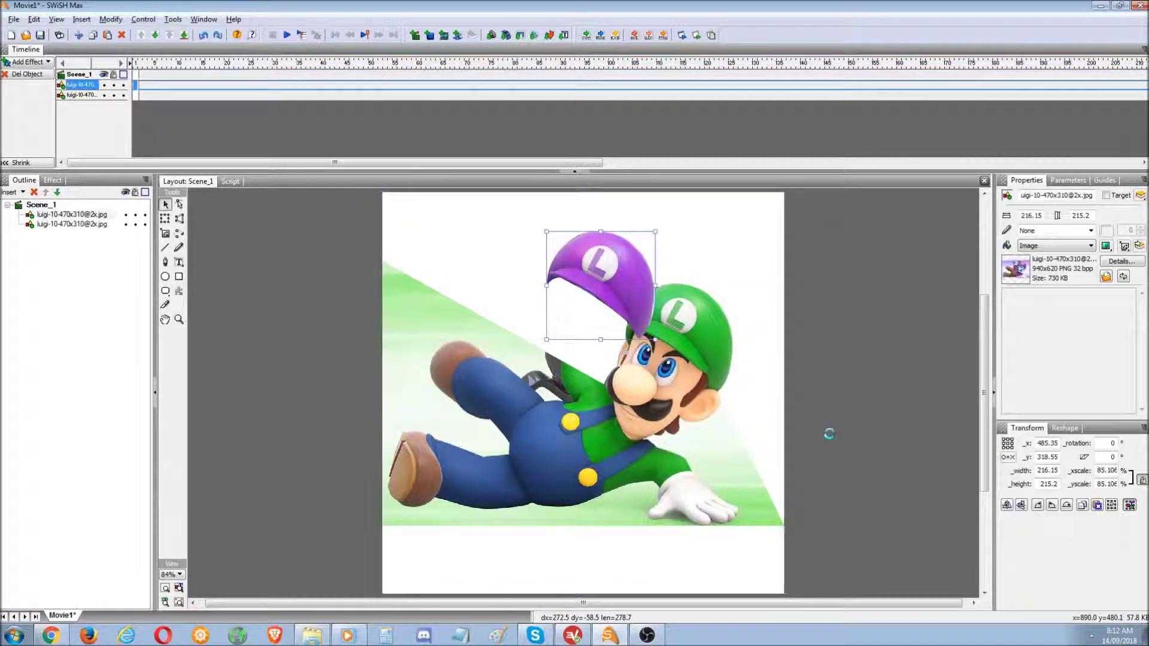
key("ctrl+z")
key("ctrl+z")
left_click(516, 285)
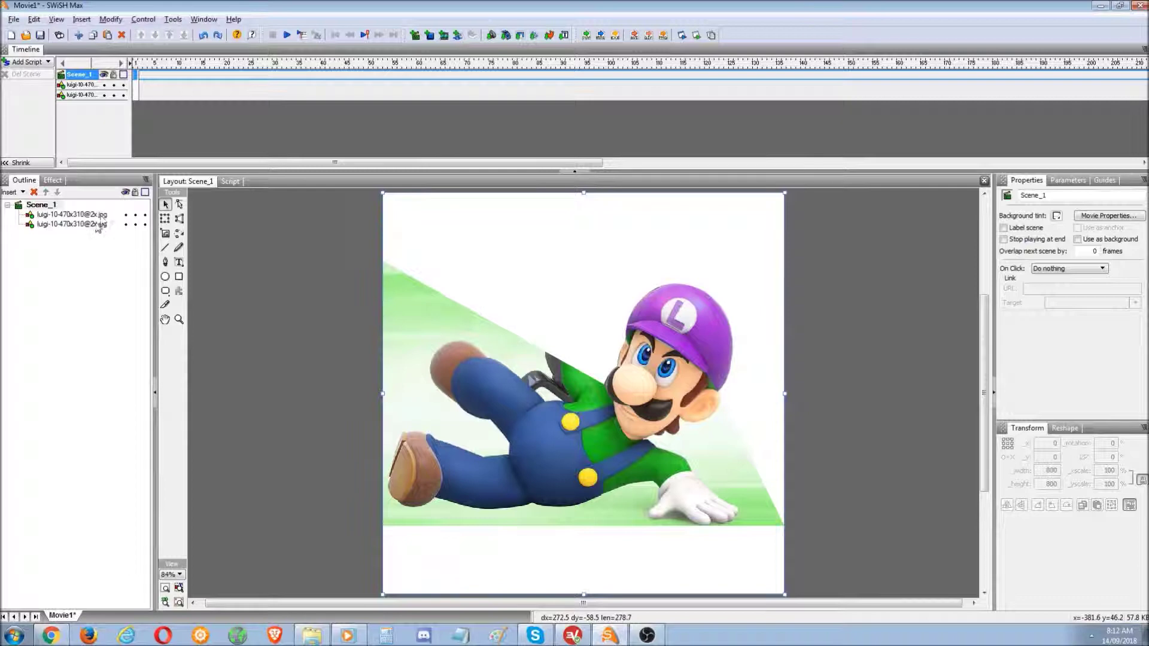
Lock the lower Luigi copy, try selecting it on the stage, and unlock it again
left_click(103, 224)
left_click(135, 224)
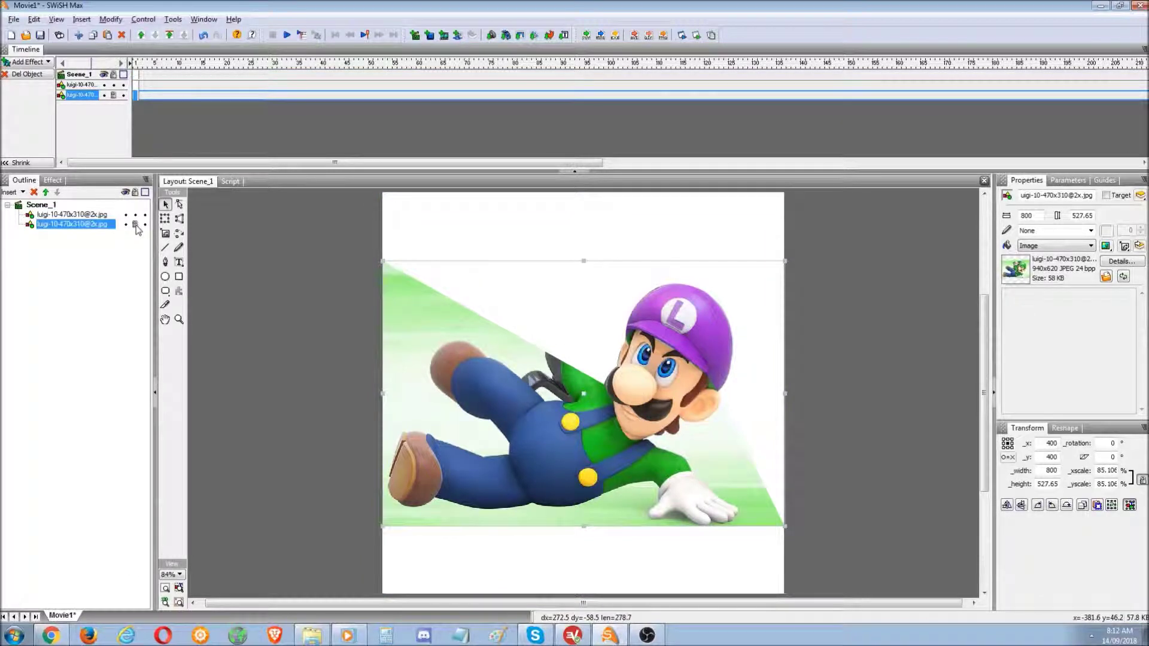
left_click(461, 388)
left_click(281, 359)
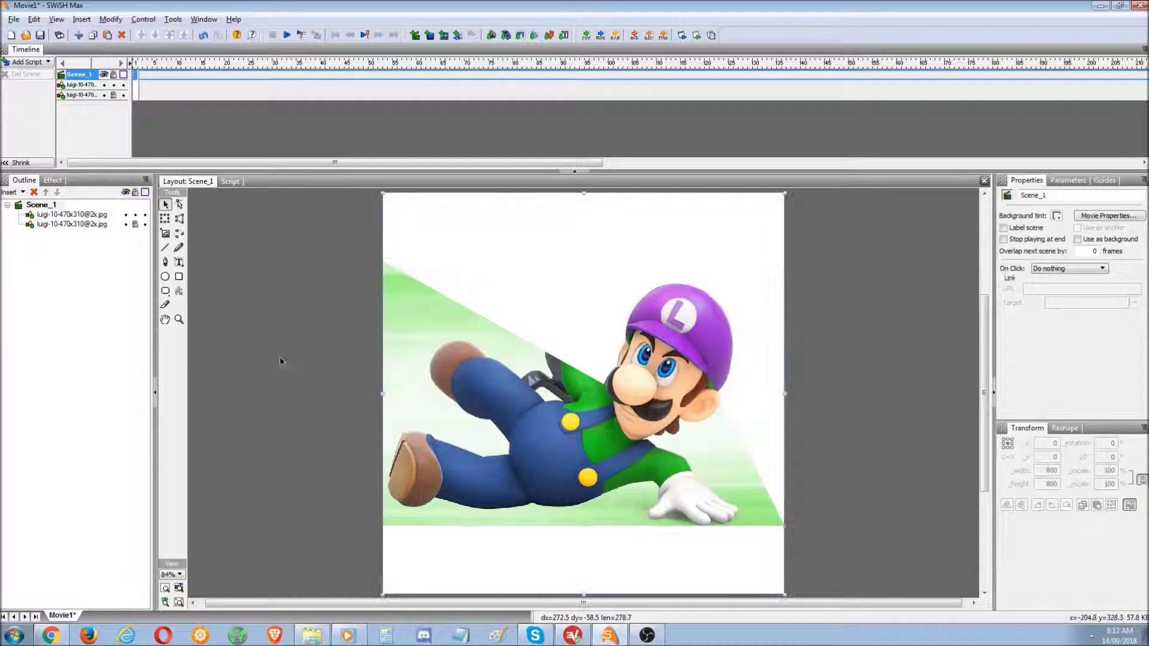
left_click(135, 224)
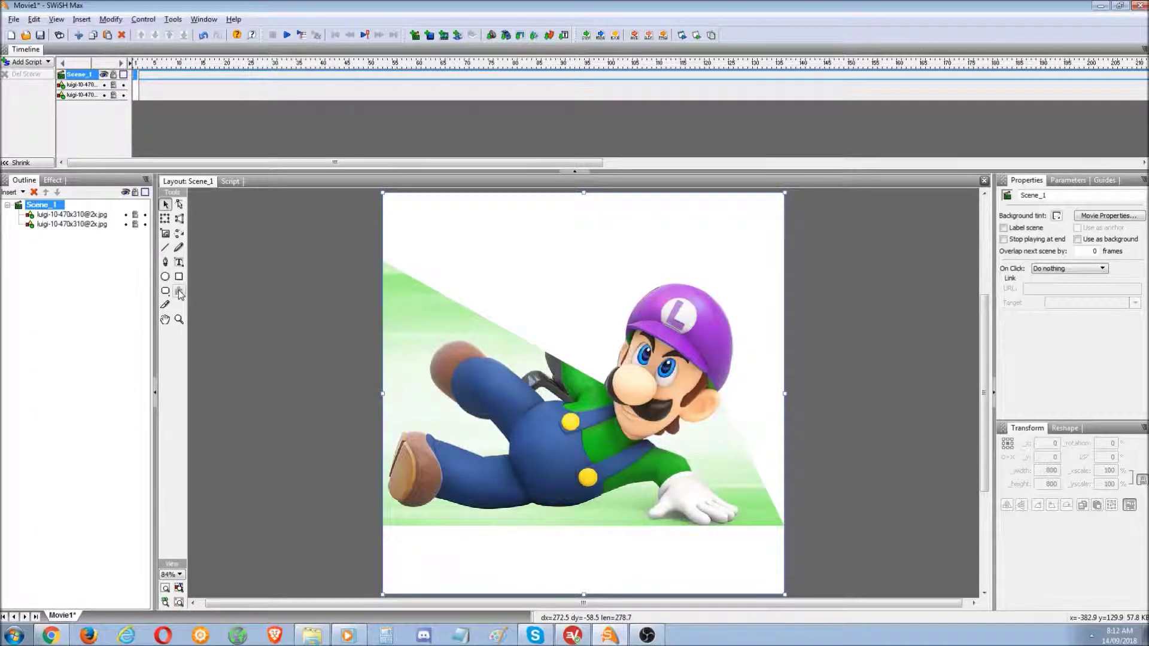
left_click(135, 224)
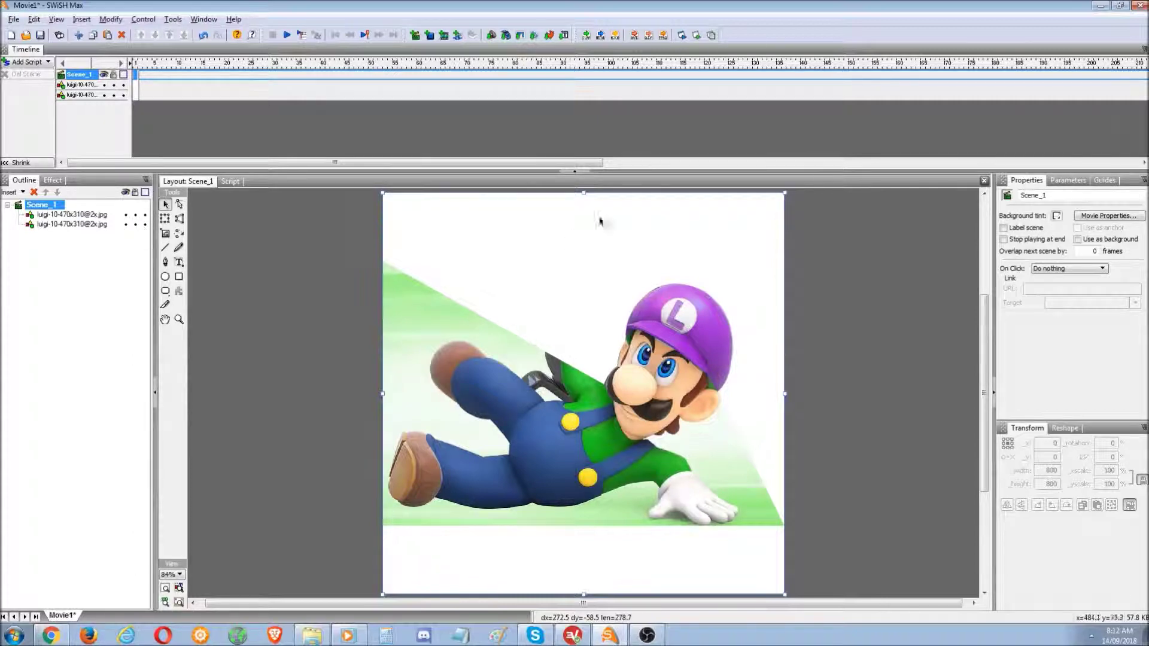
Preview the movie in Flash Player and zoom in on the purple cap
left_click(695, 36)
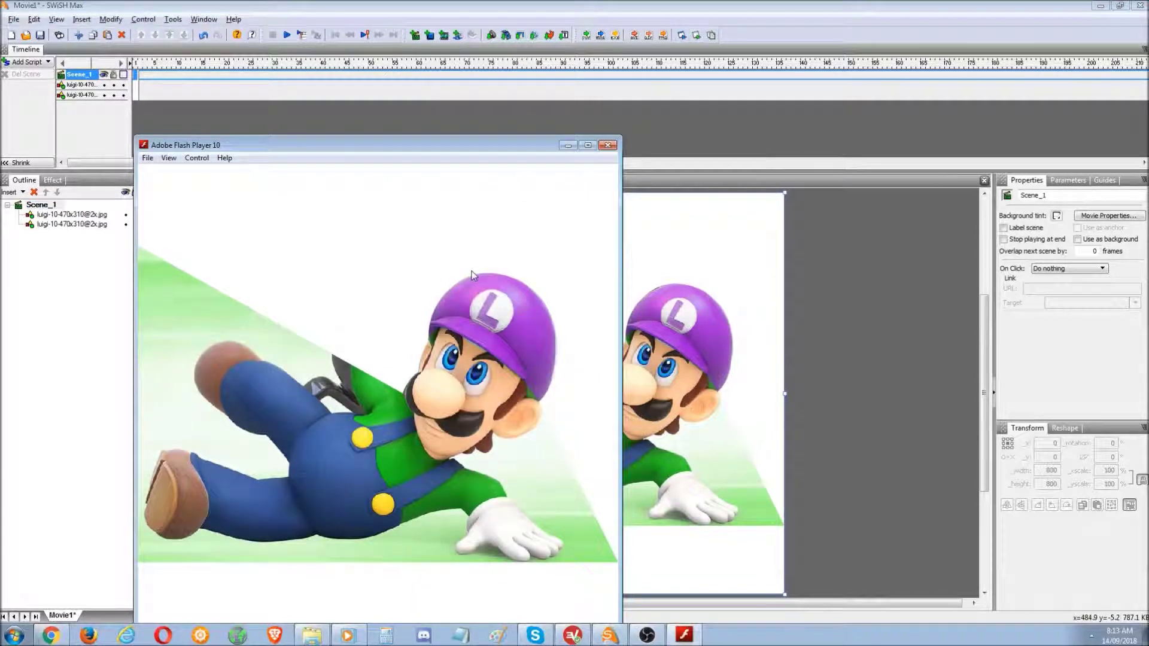
right_click(431, 247)
left_click(351, 260)
left_click_drag(395, 152, 469, 155)
right_click(568, 326)
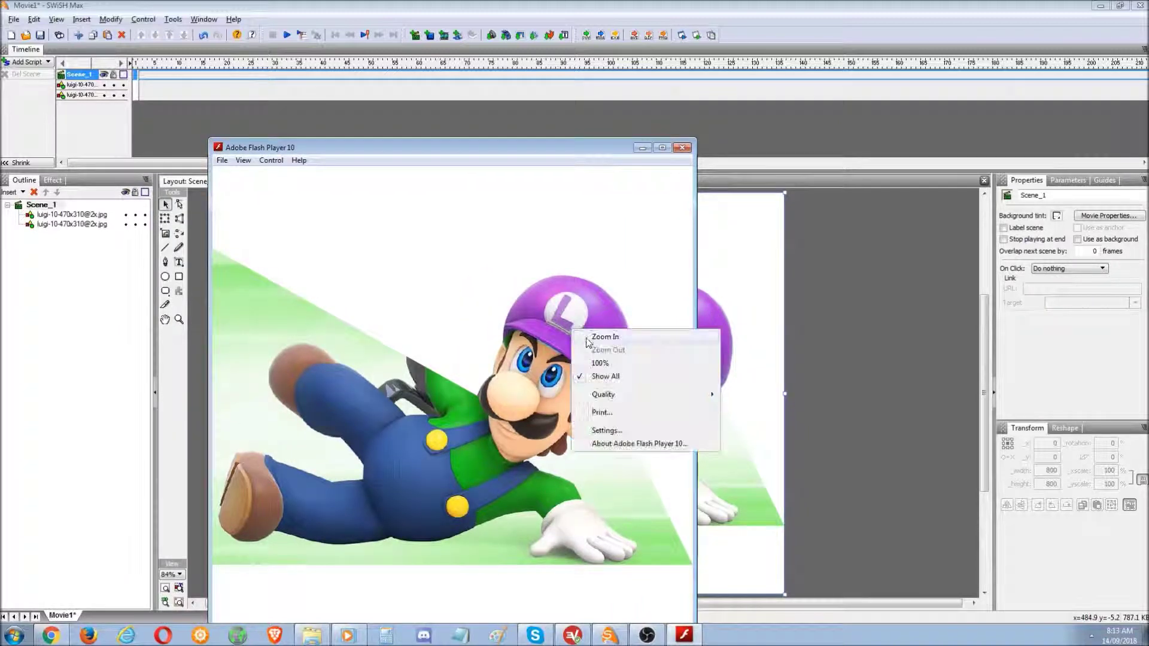
left_click(595, 333)
left_click_drag(549, 349, 583, 249)
Examine the cap's edges up close in the preview, return to Show All, and close the player
right_click(465, 339)
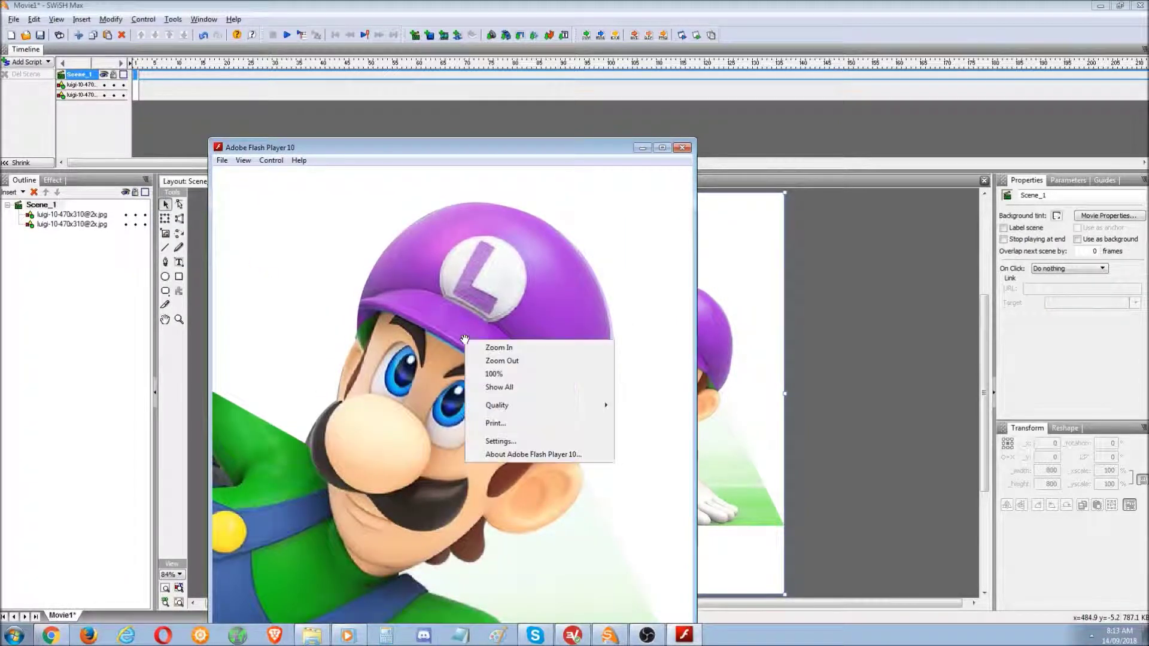
left_click(450, 331)
right_click(466, 346)
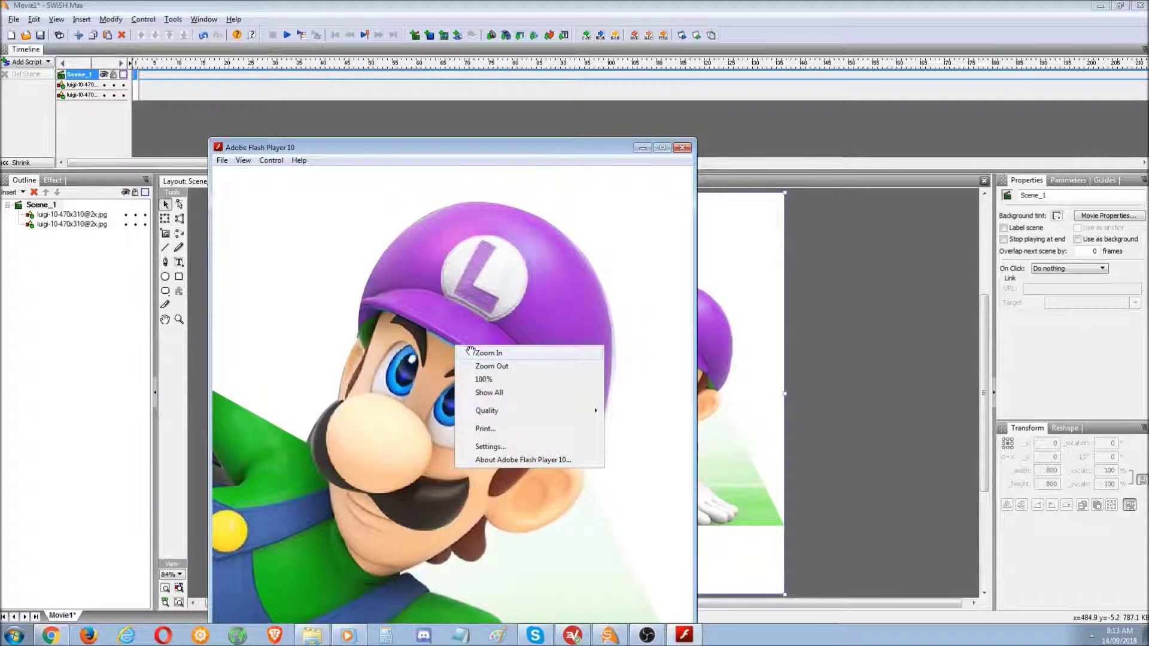
left_click(479, 354)
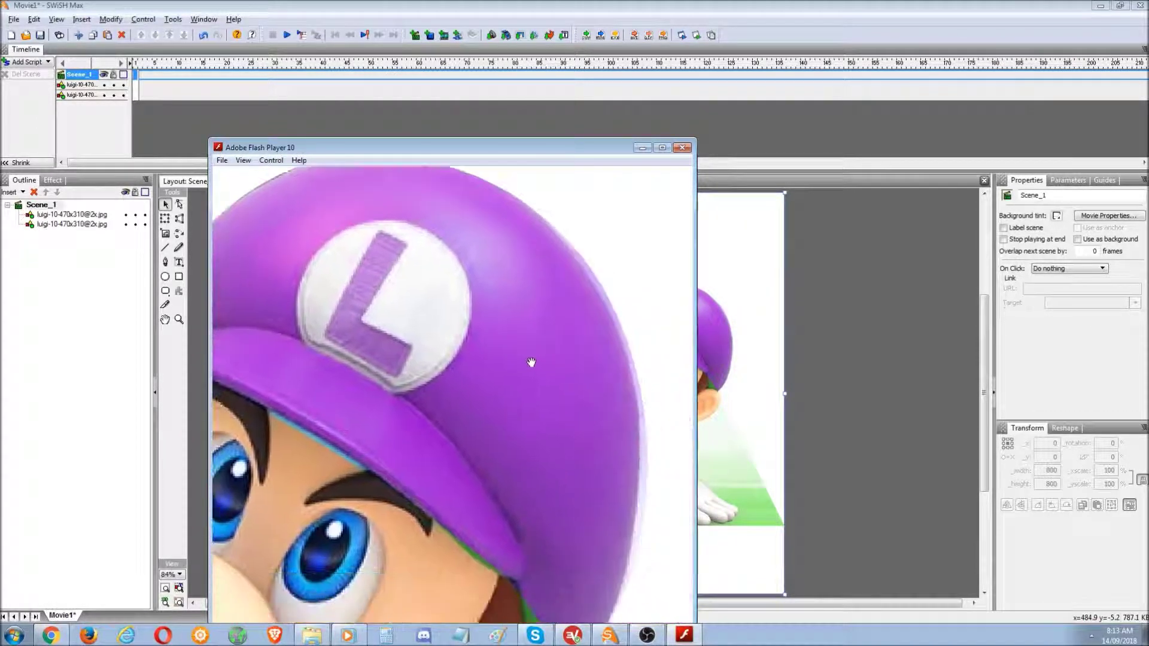
right_click(494, 375)
left_click(514, 409)
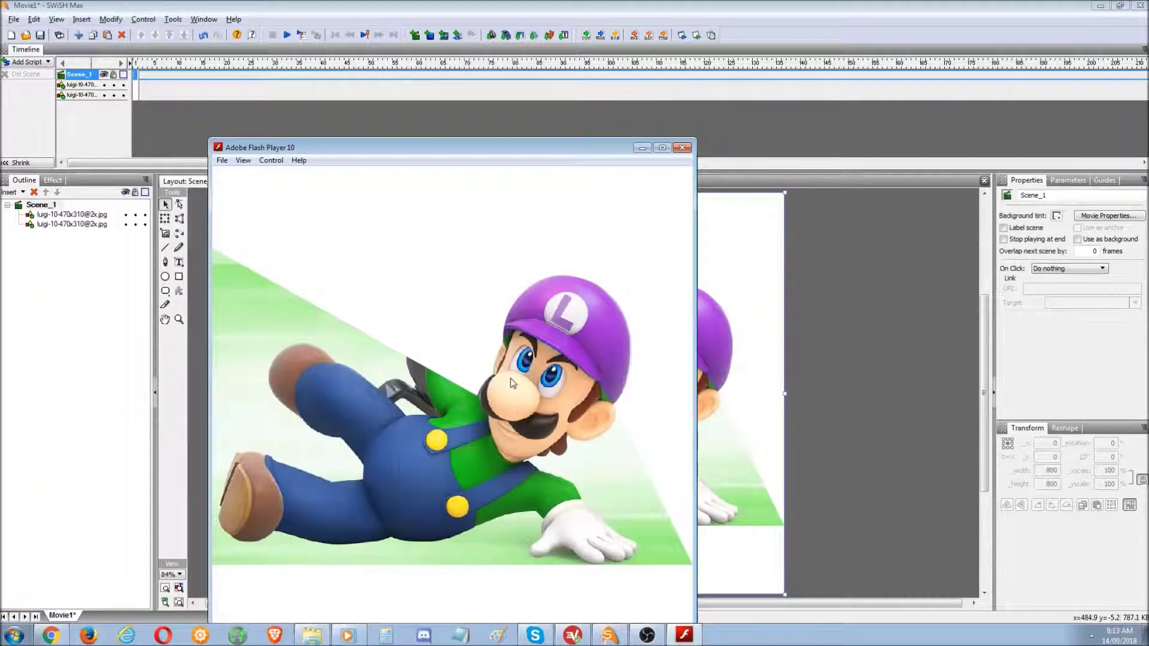
left_click_drag(496, 152, 605, 139)
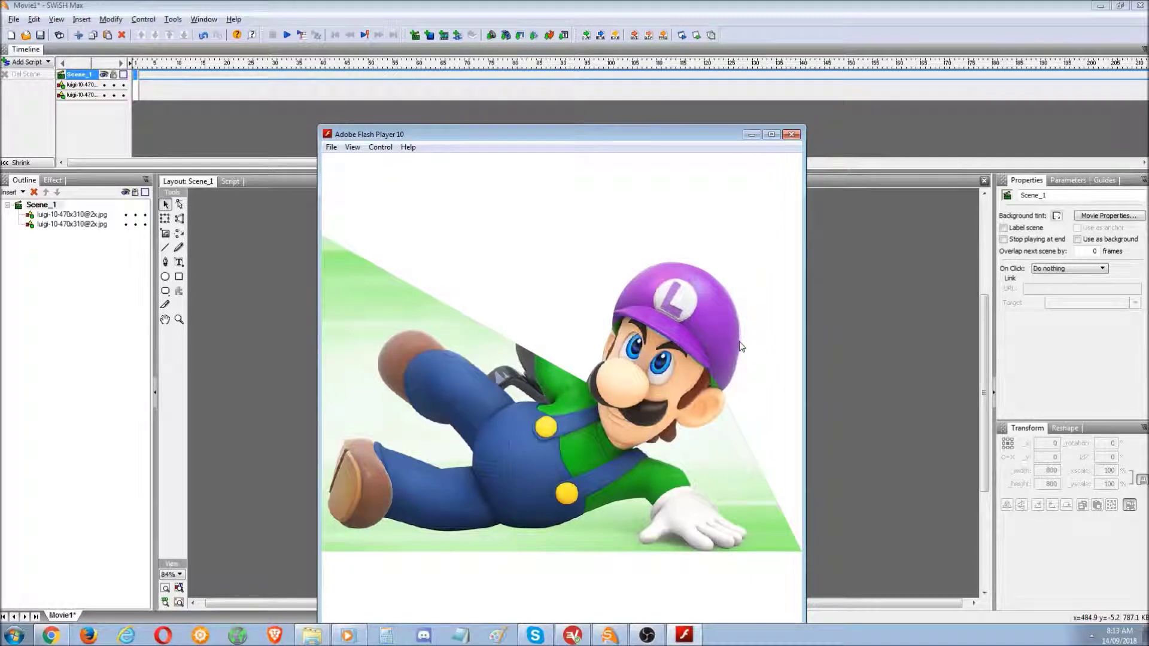
mouse_move(582, 132)
left_mouse_down()
mouse_move(650, 138)
mouse_move(599, 140)
left_mouse_up()
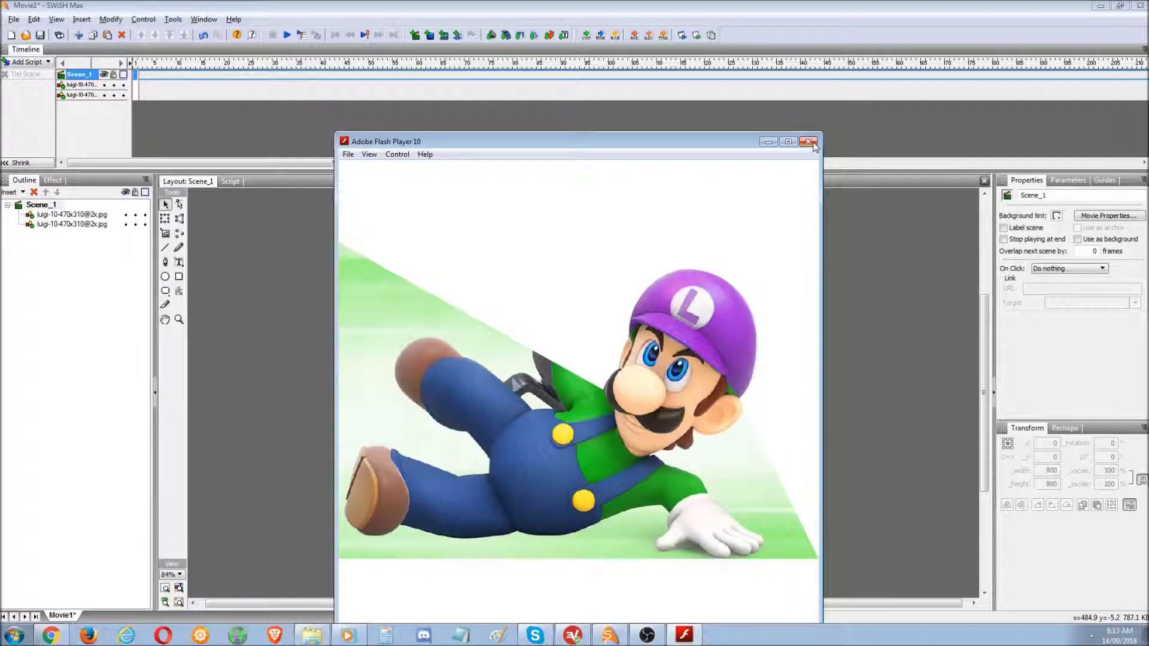
left_click(810, 143)
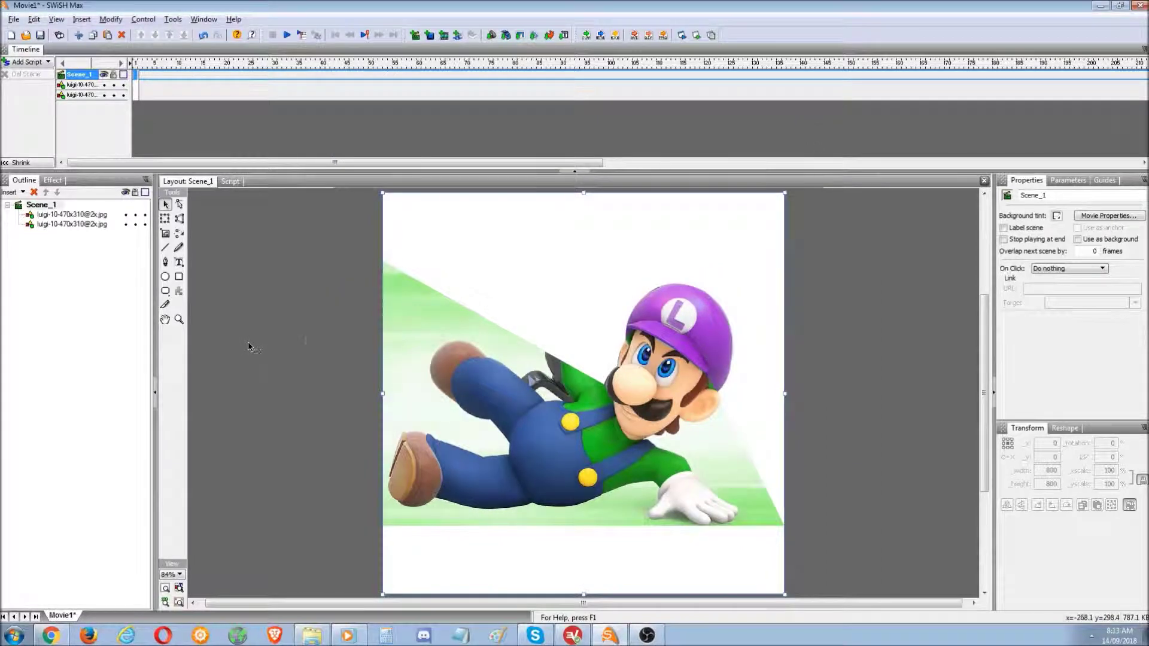
Duplicate the purple cap in place on top of the original
left_click(722, 328)
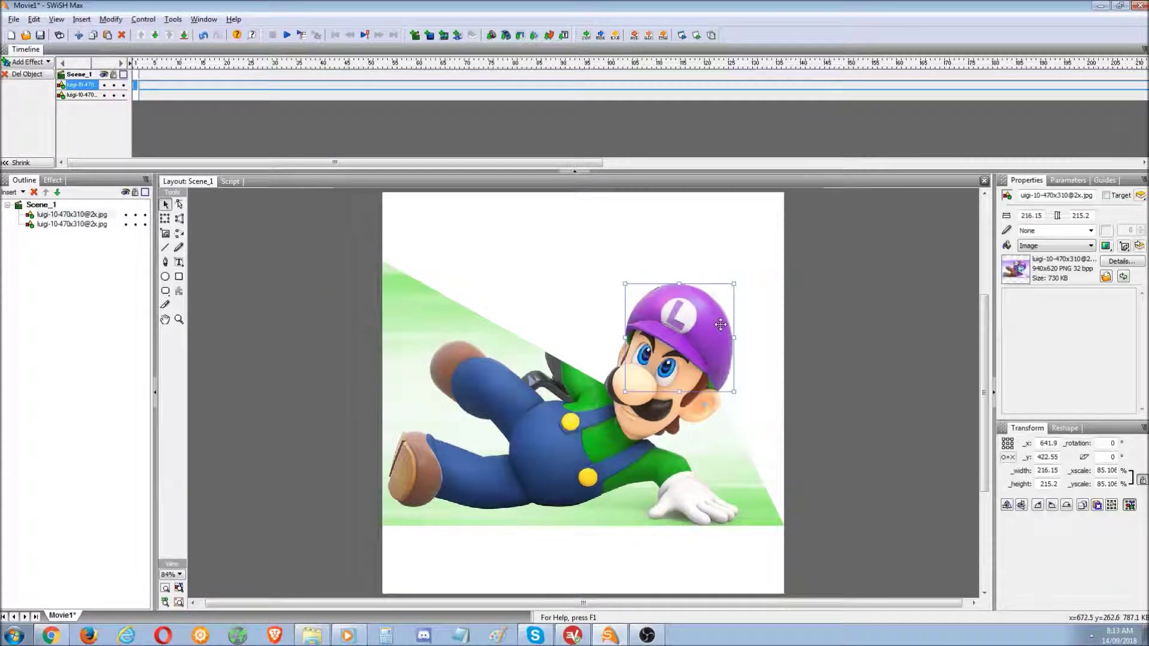
left_click(179, 589)
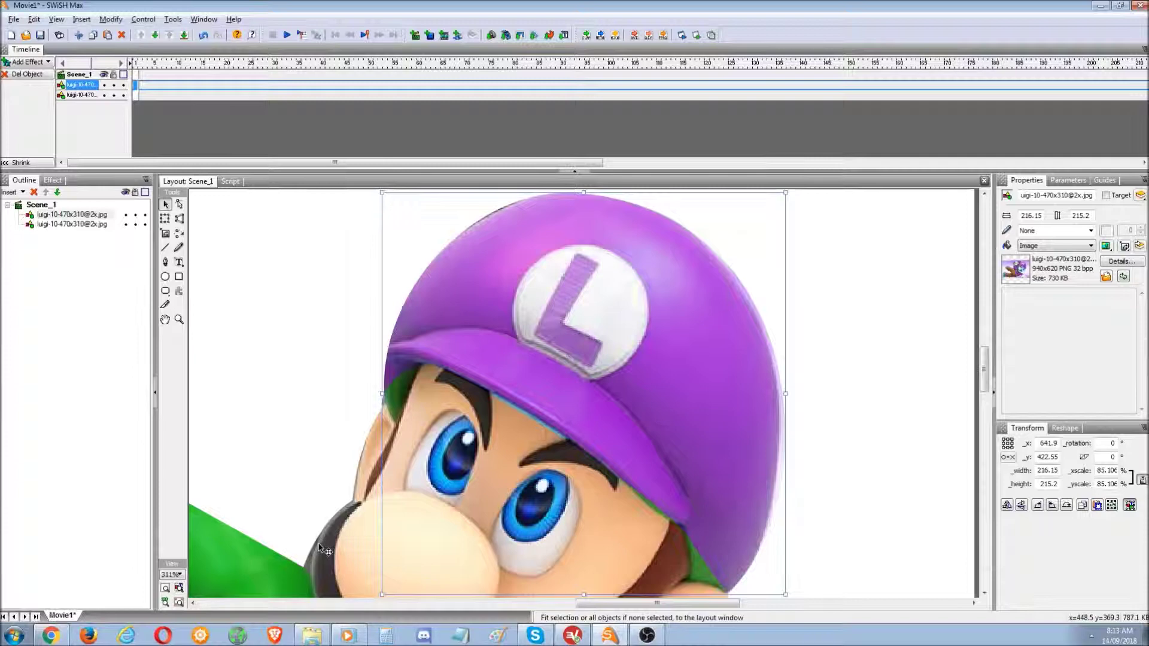
key("ctrl+v")
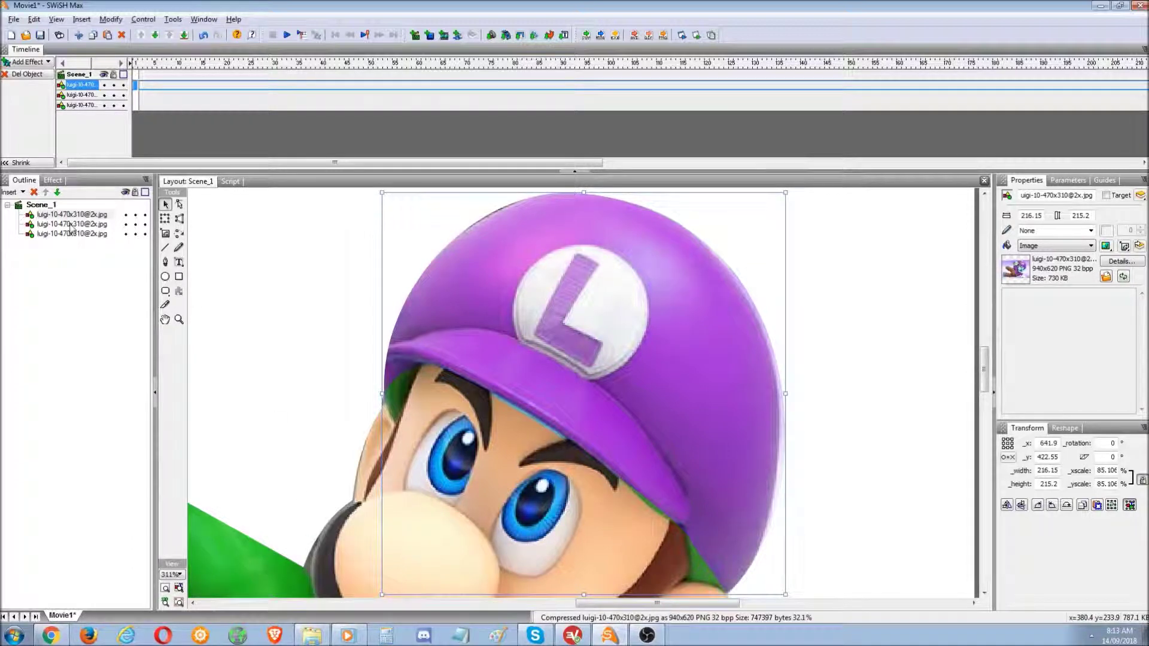
Change the top cap copy's fill type to Solid and set the colour's alpha to 50%
left_click(1045, 246)
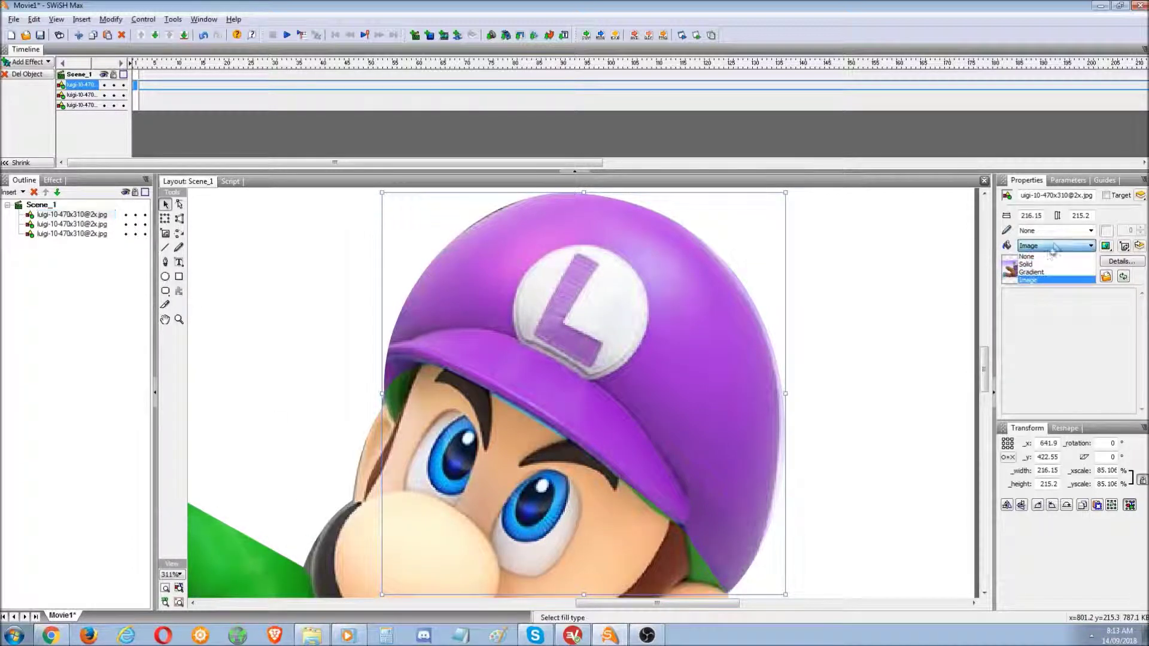
left_click(1044, 264)
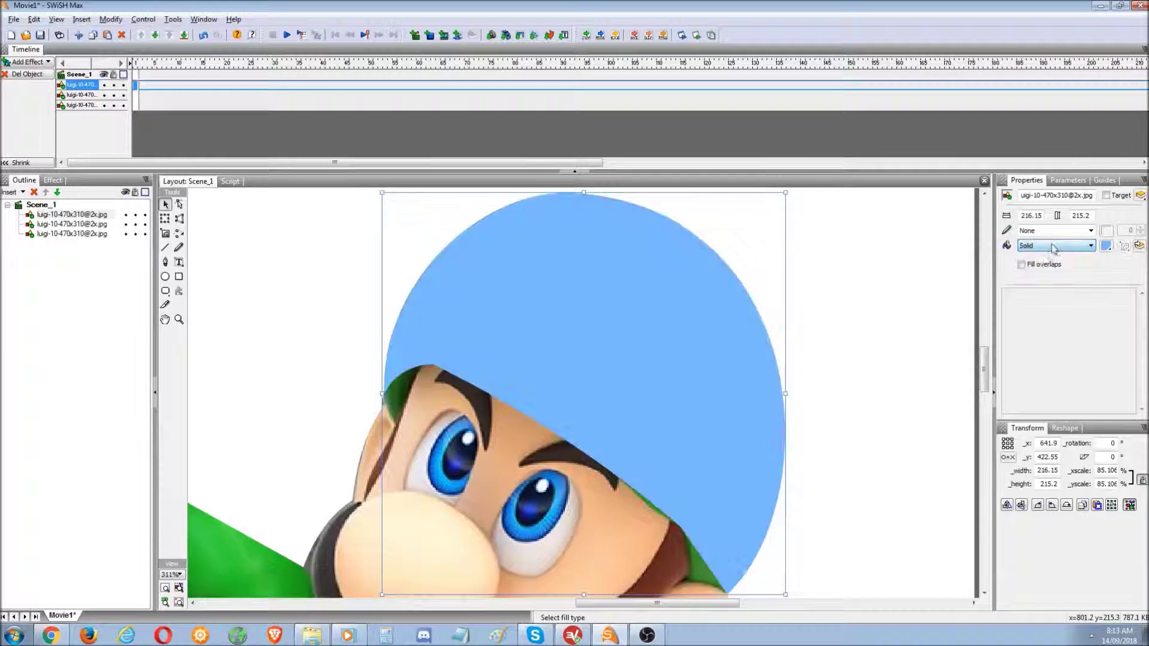
left_click(1106, 247)
left_click(1108, 261)
type("50")
key("Return")
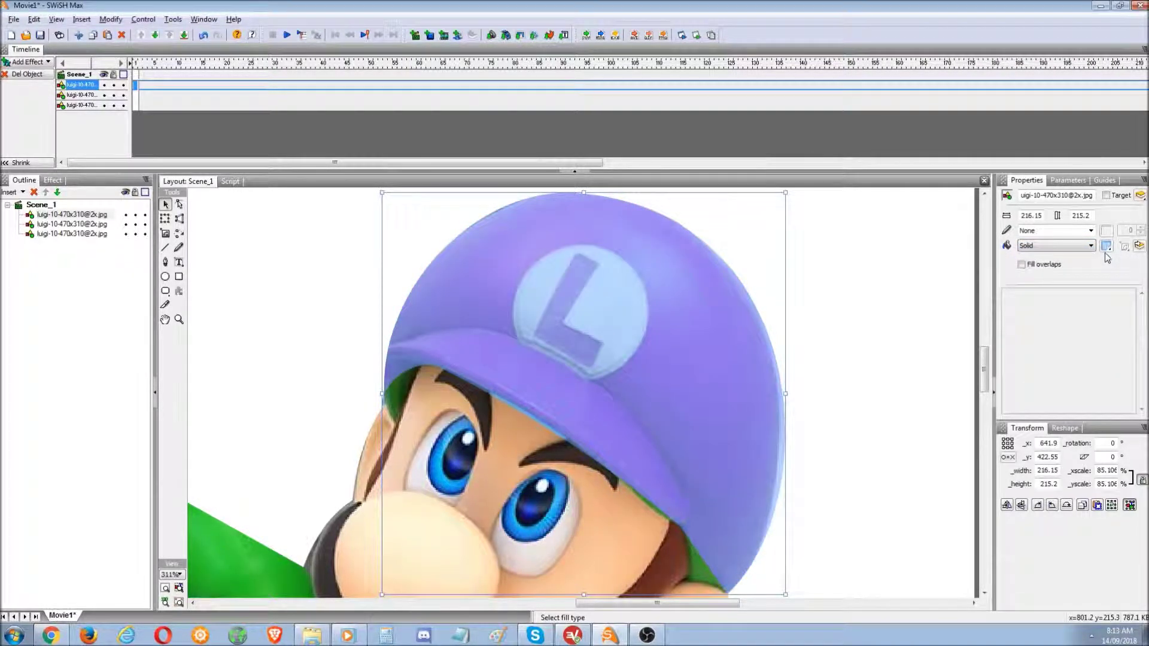
Change the top cap copy's solid fill colour to red
left_click(1106, 246)
left_click(1059, 277)
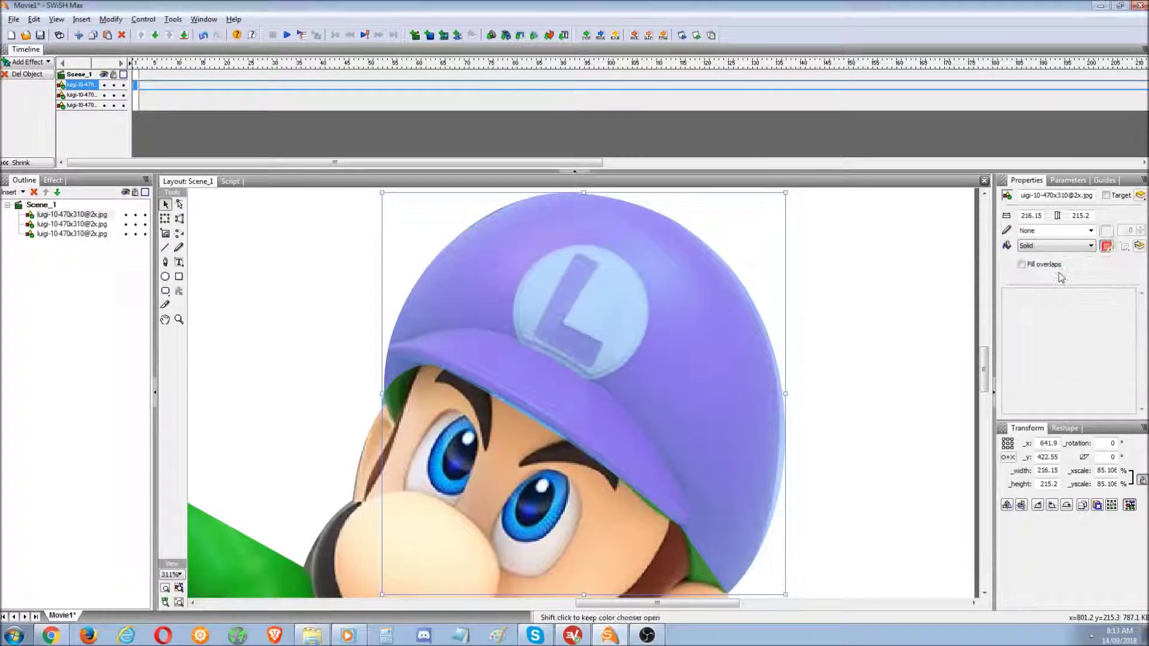
left_click(1106, 246)
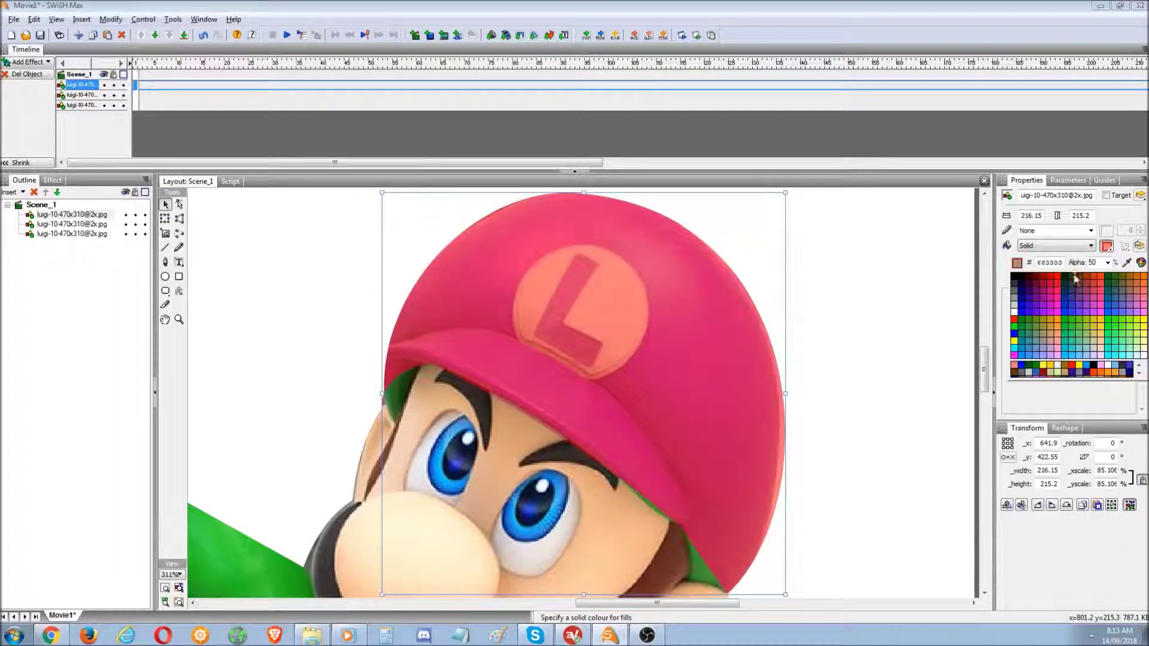
Change the top cap copy's fill to Gradient and set the black stop's alpha to 50%
left_click(1086, 250)
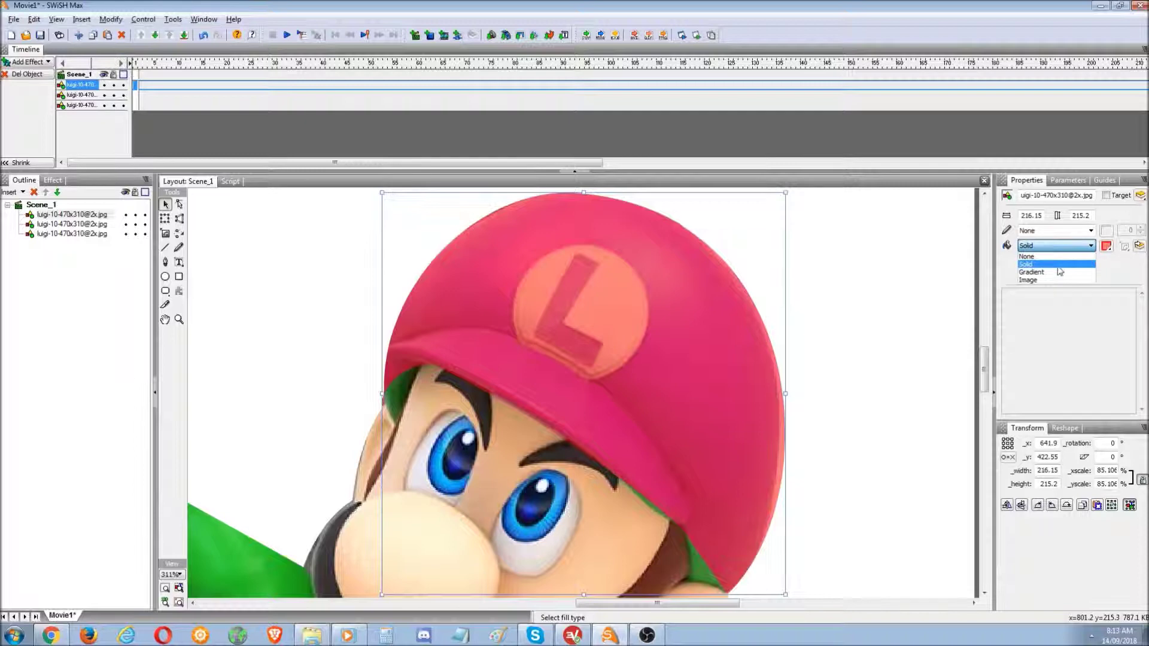
left_click(1059, 273)
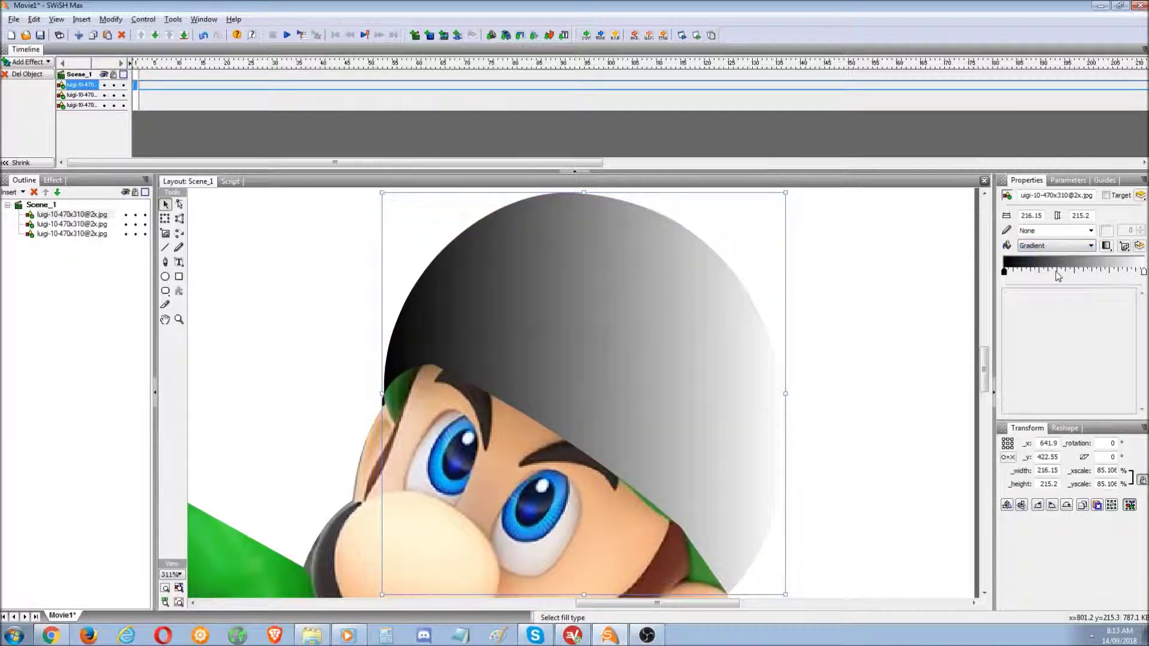
left_click(1005, 274)
left_click(1095, 282)
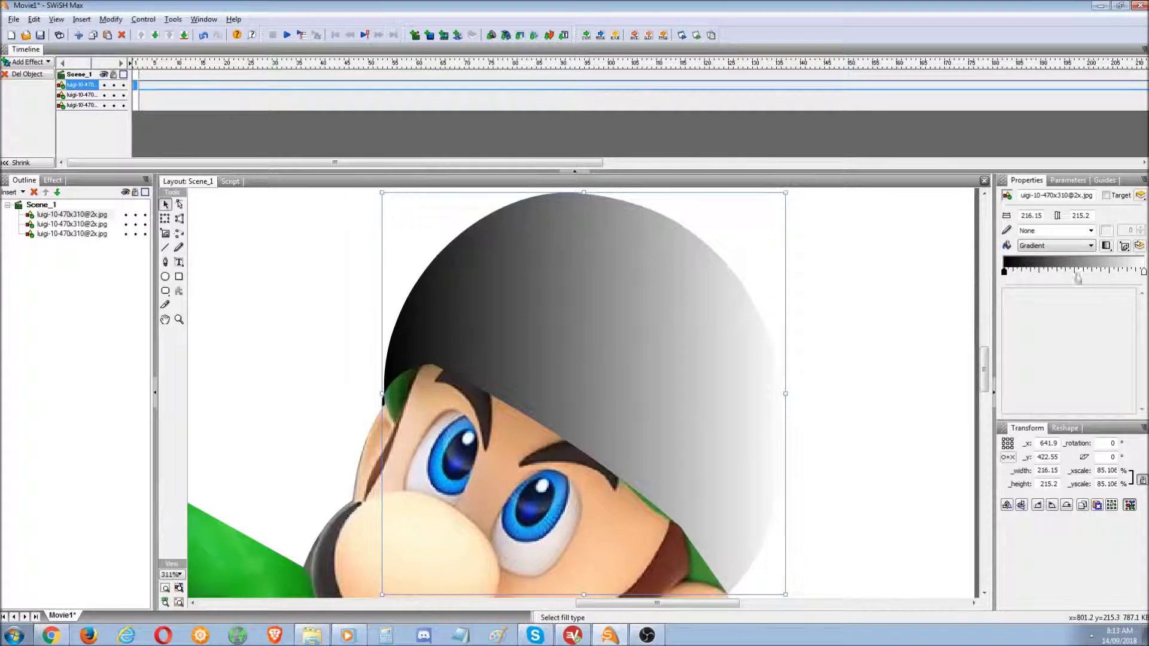
left_click(1004, 273)
left_click(1101, 287)
type("50")
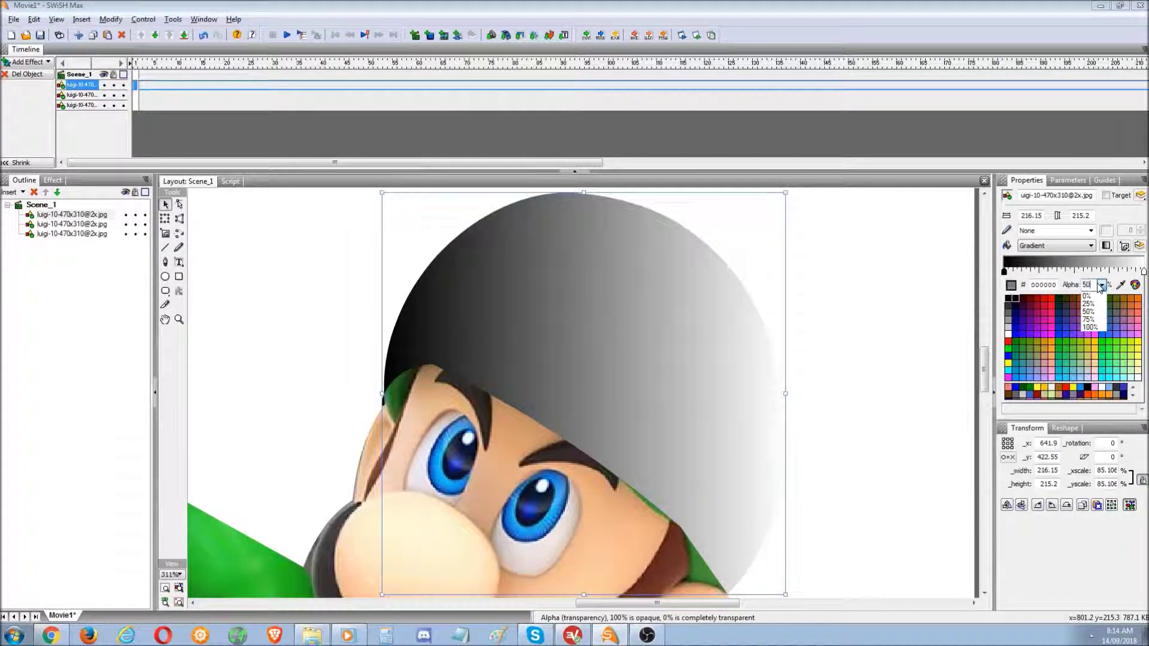
key("Return")
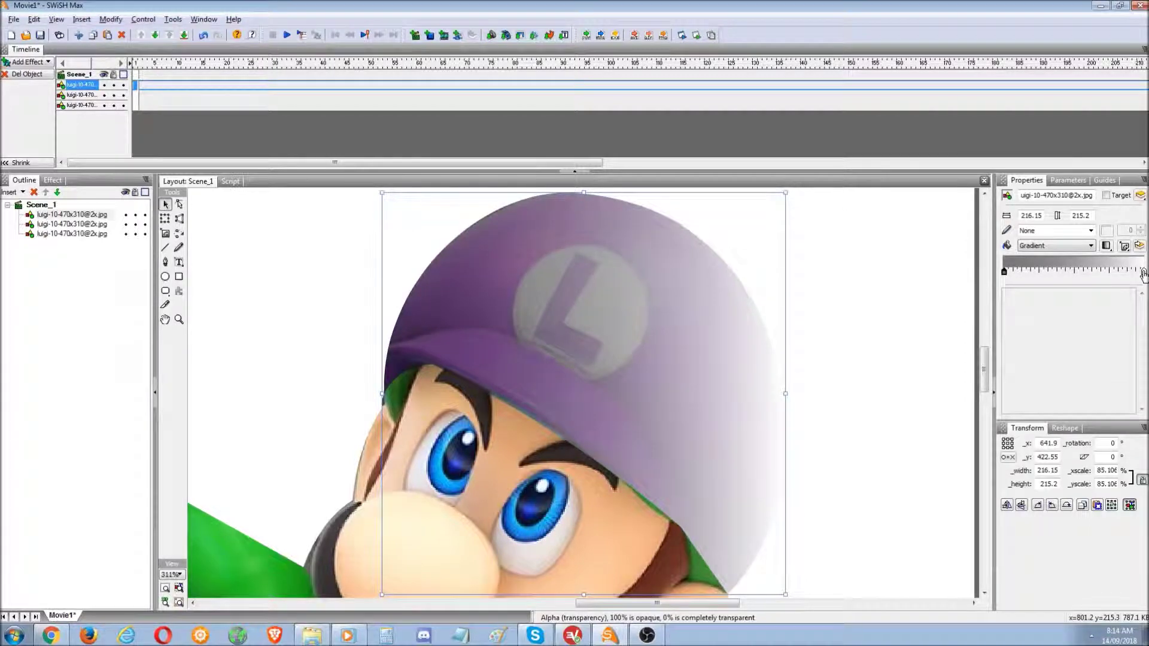
Preview the gradient-shaded cap on the full character in Flash Player and close the preview
left_click(696, 35)
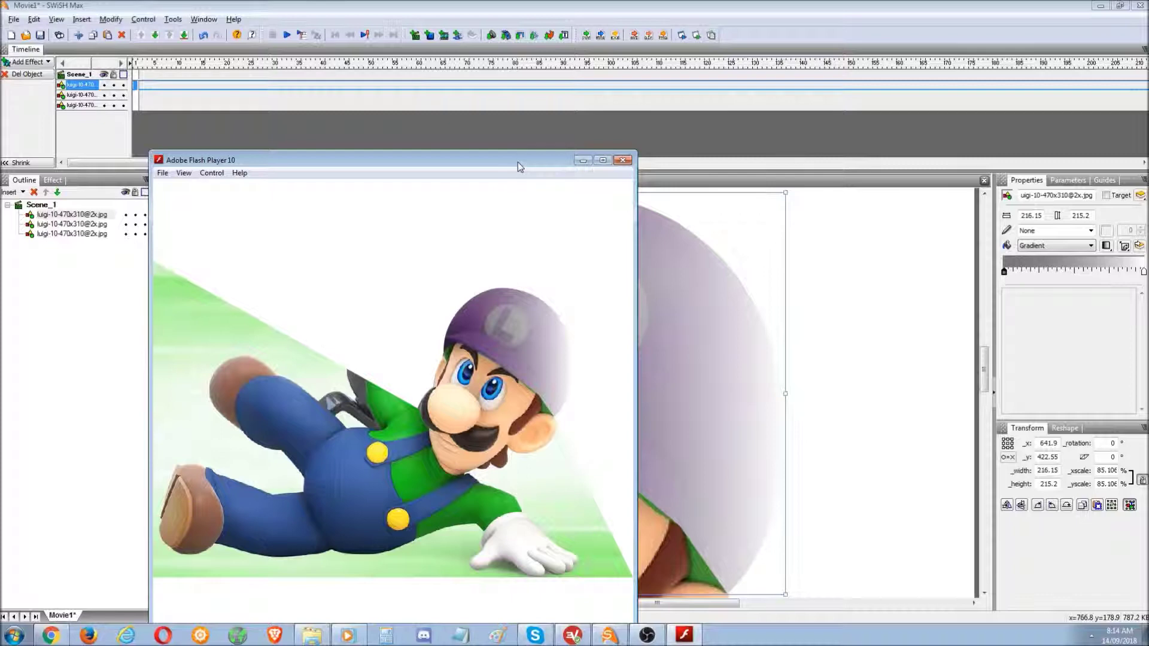
left_click_drag(520, 166, 534, 160)
right_click(518, 318)
left_click(429, 272)
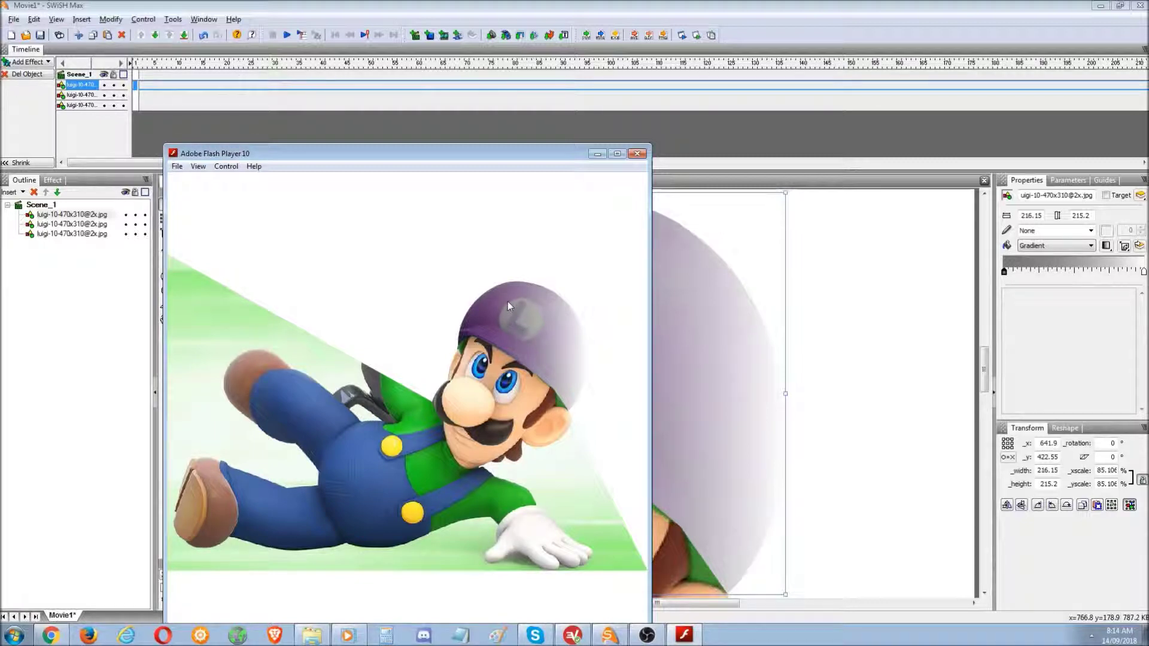
left_click(636, 156)
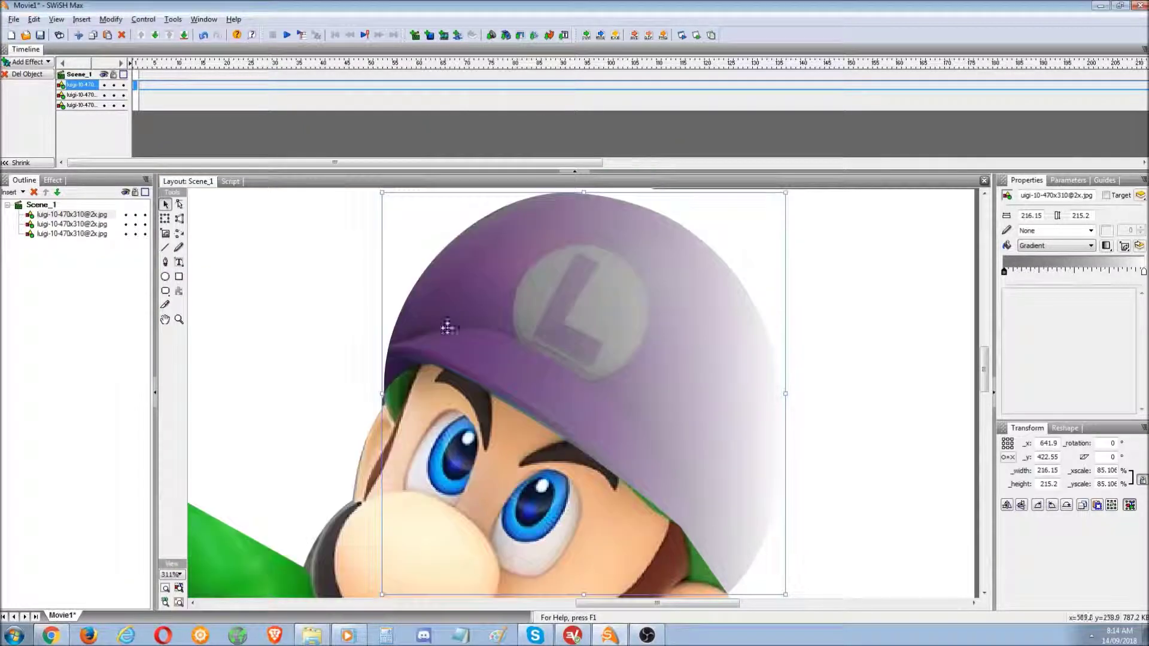
left_click(178, 588)
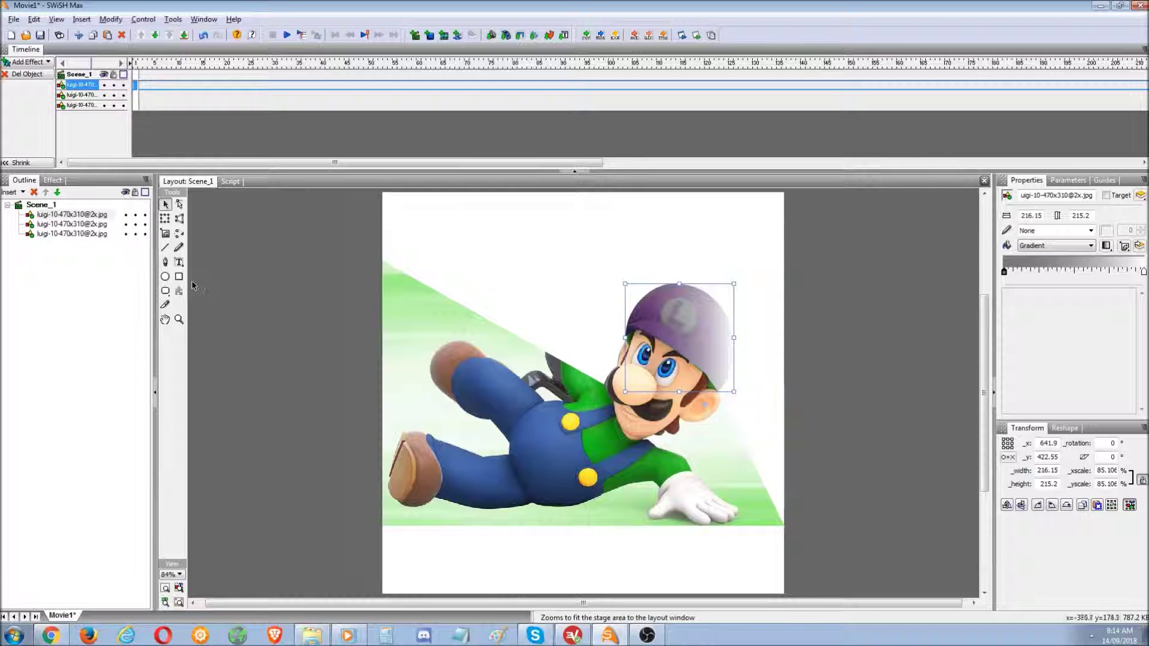
Show the layout grid and enable snapping to it with a tolerance of 20 pixels
left_click(1104, 181)
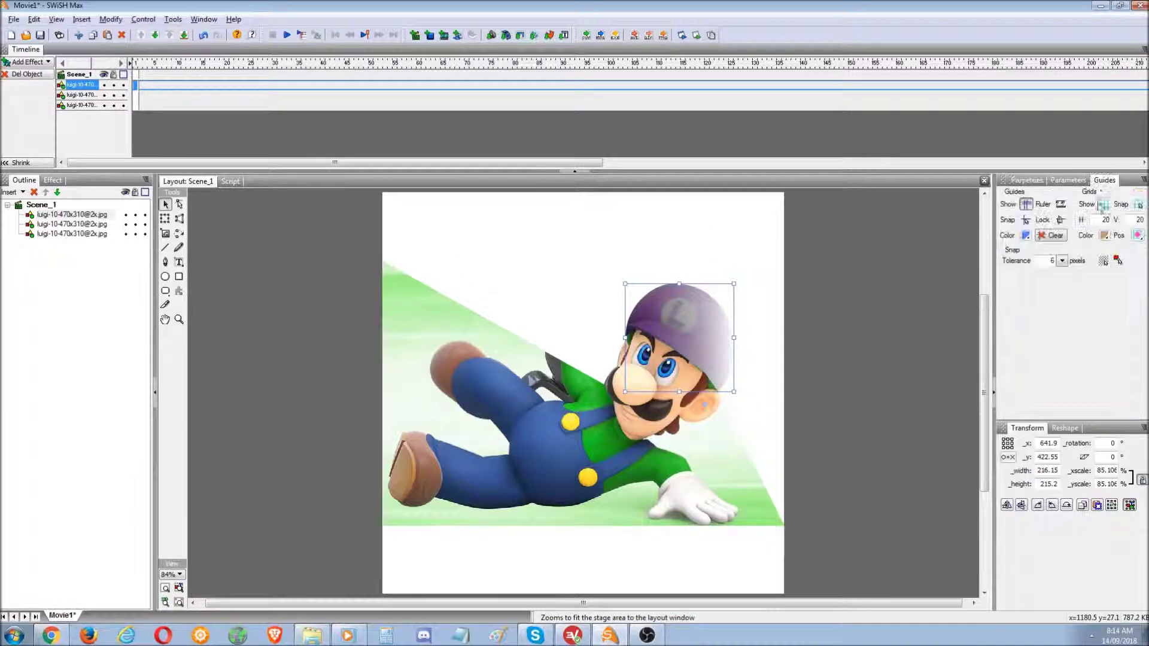
left_click(1104, 204)
left_click(1139, 205)
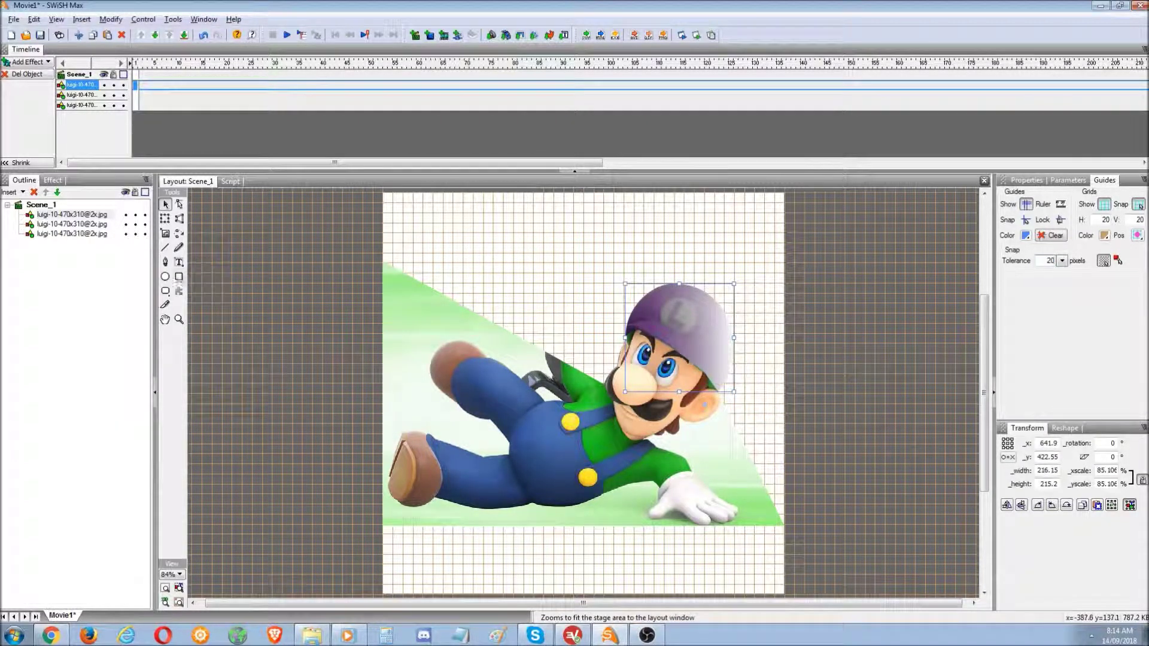
Draw a 280 by 420 rectangle over the upper half of the stage and set its fill type to Solid
left_click(179, 281)
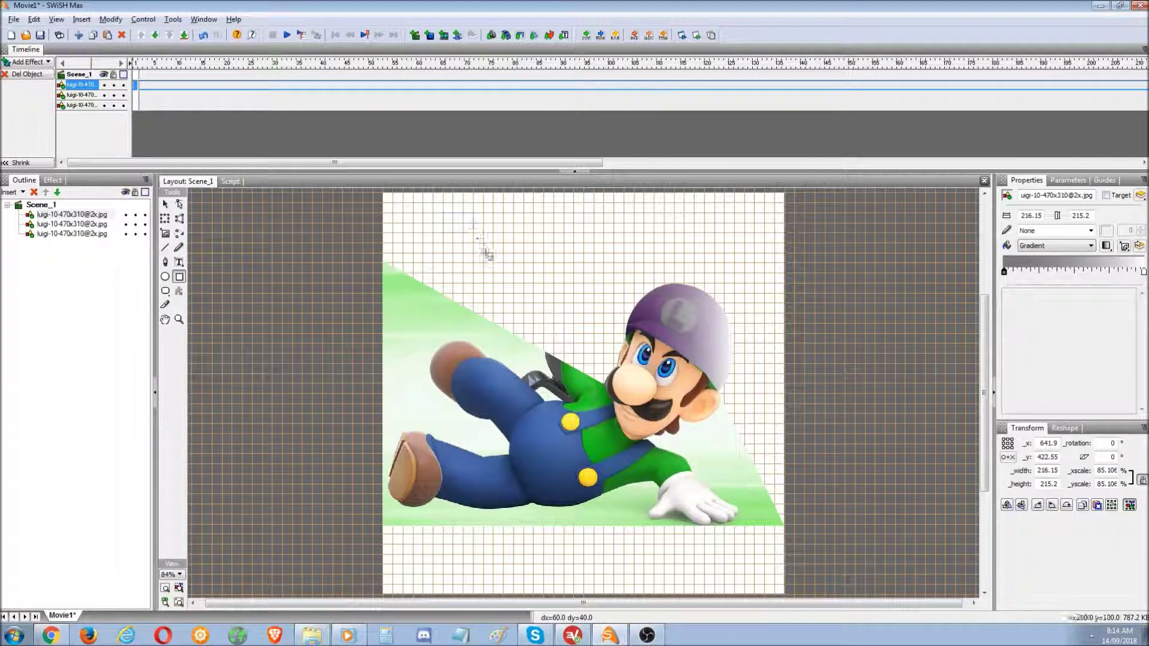
left_click_drag(570, 254, 584, 423)
left_click(1070, 246)
left_click(1026, 259)
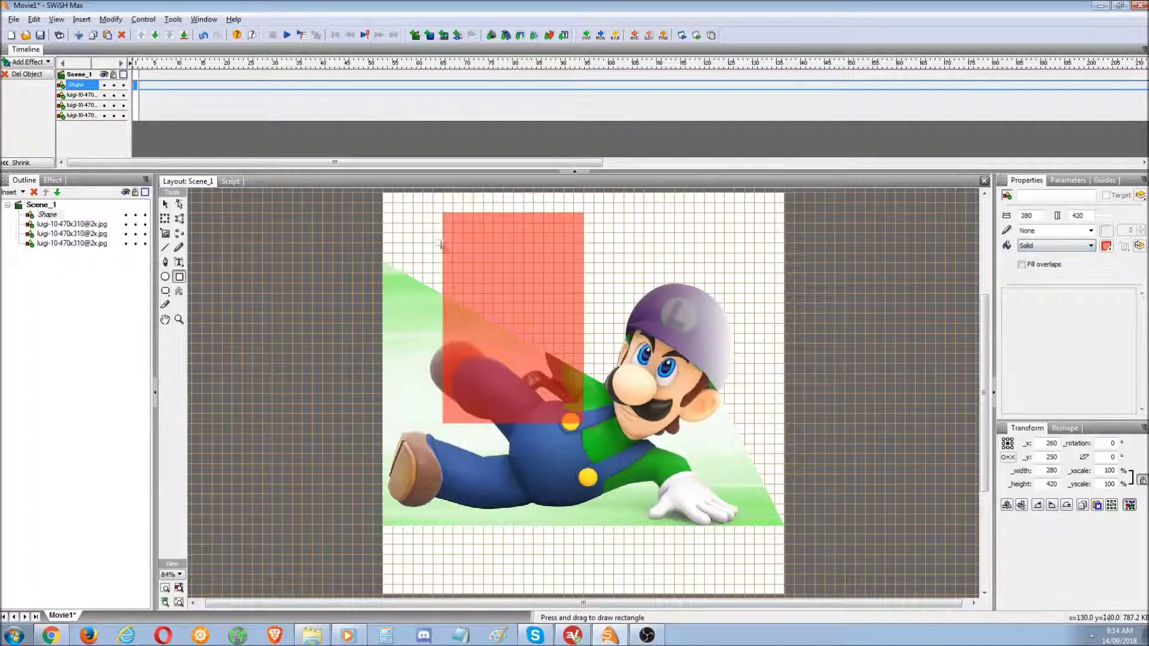
Make the large rectangle's solid fill a fully opaque red
left_click(1107, 246)
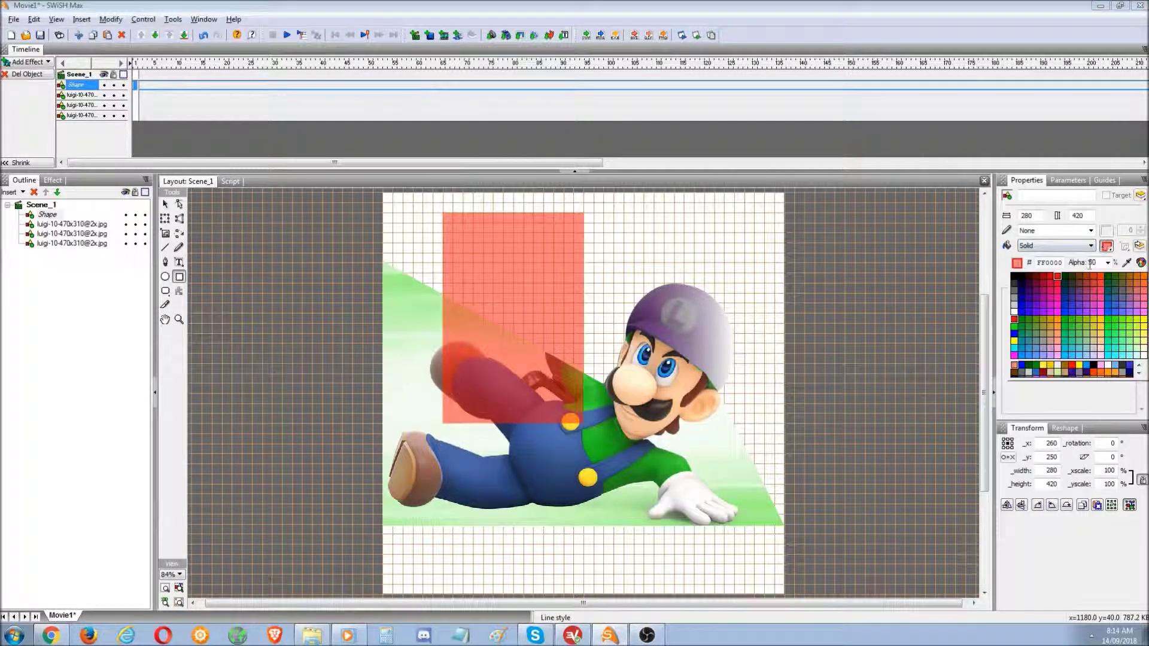
type("2")
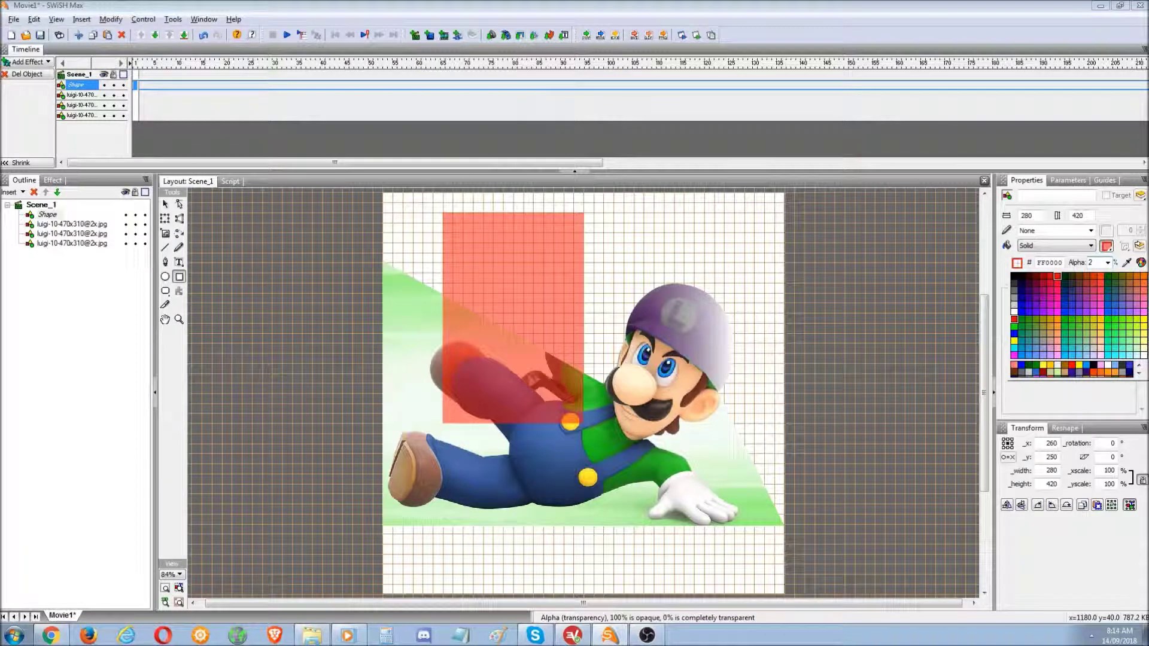
left_click(1075, 366)
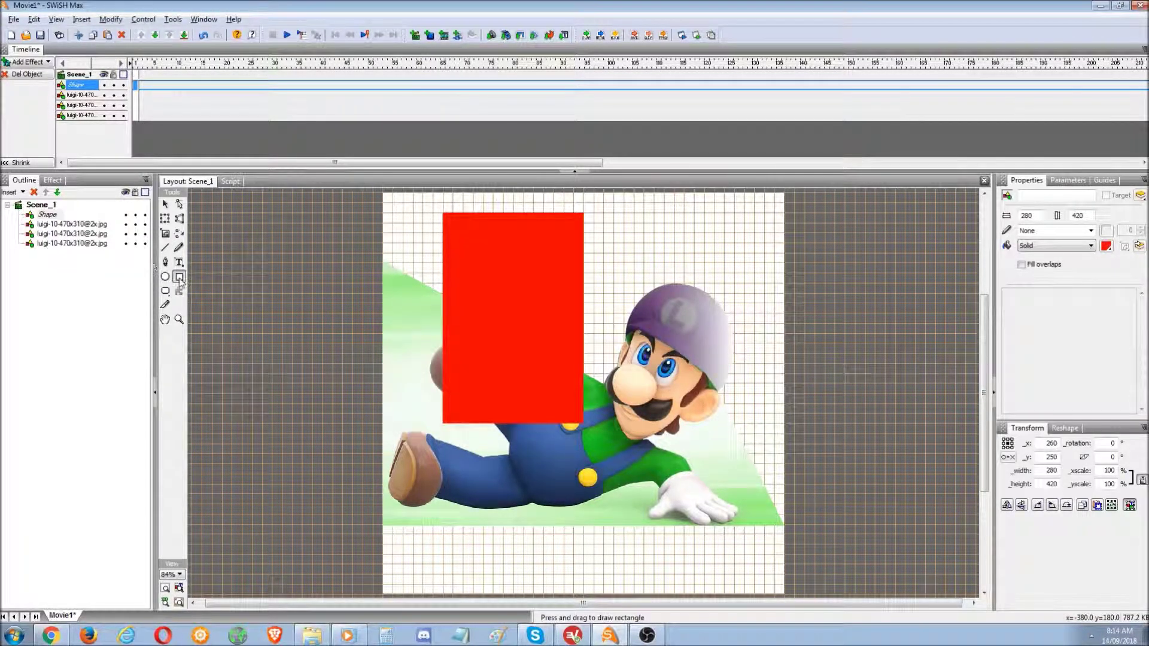
Draw a 120 by 180 rectangle against the red rectangle's right edge and fill it with blue
mouse_move(586, 324)
left_mouse_down()
mouse_move(623, 408)
mouse_move(644, 414)
left_mouse_up()
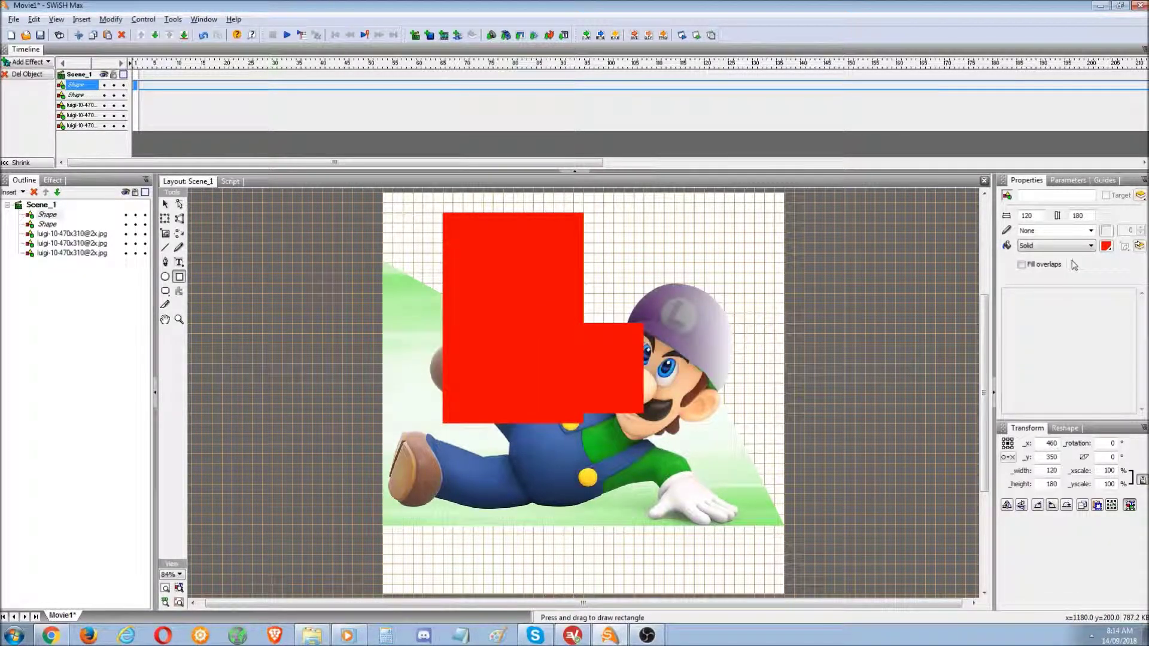
left_click(1107, 246)
left_click(1025, 313)
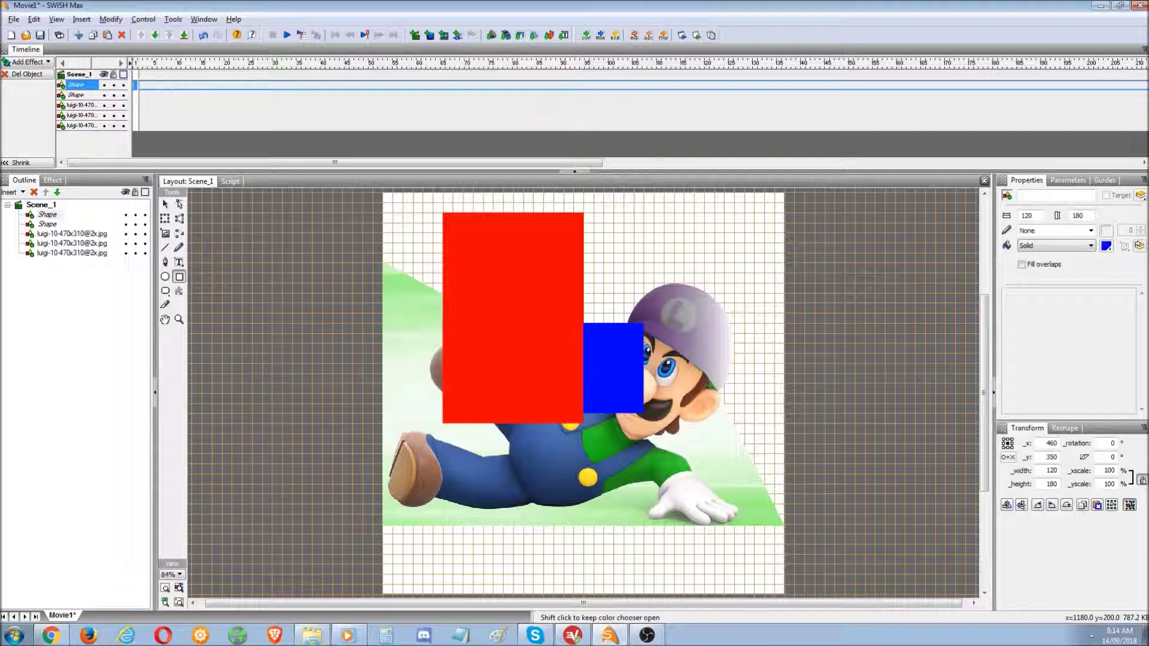
Save the blue fill and the red fill as copies in the fill library
left_click(1141, 250)
type("blue")
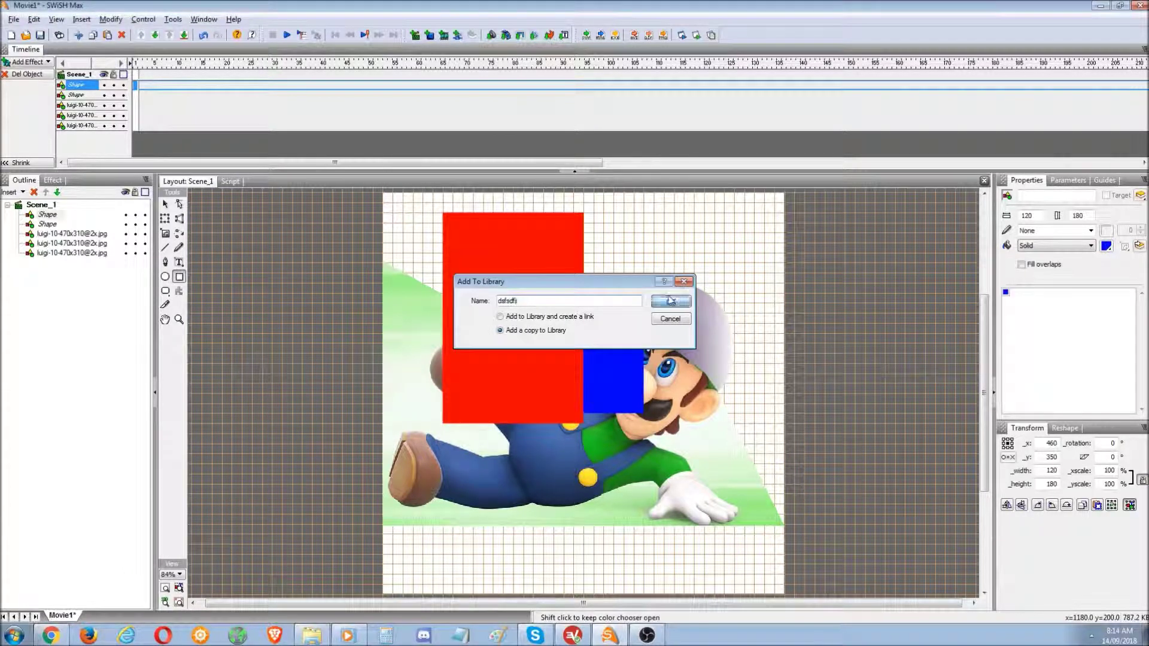
left_click(670, 301)
left_click(1140, 251)
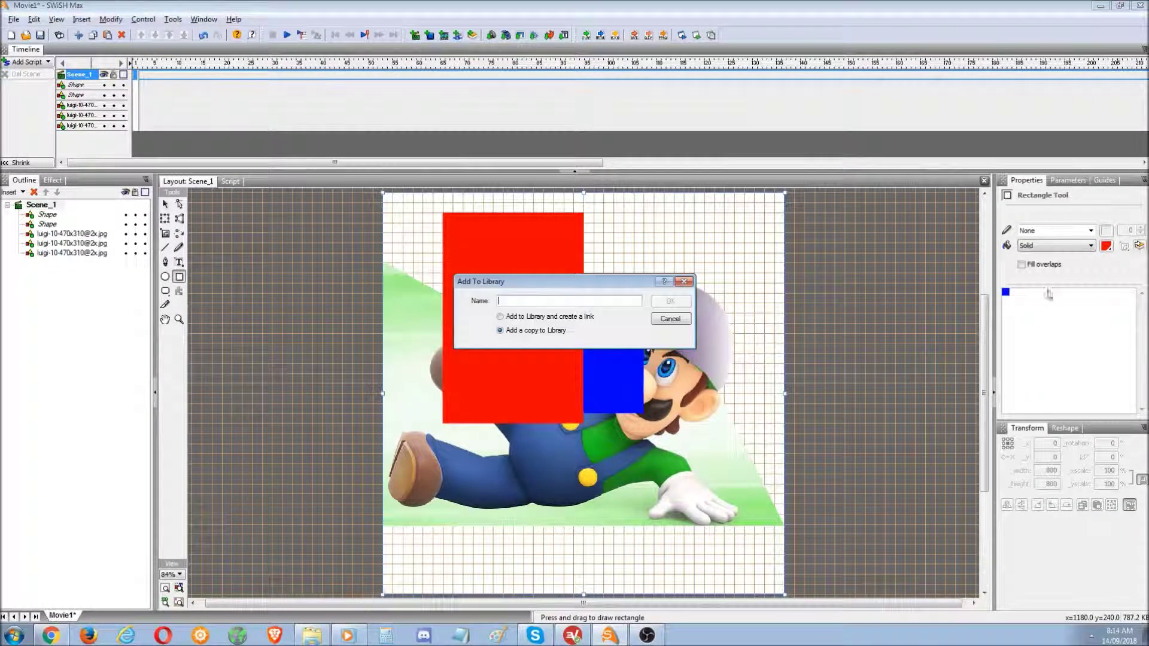
type("red")
left_click(669, 301)
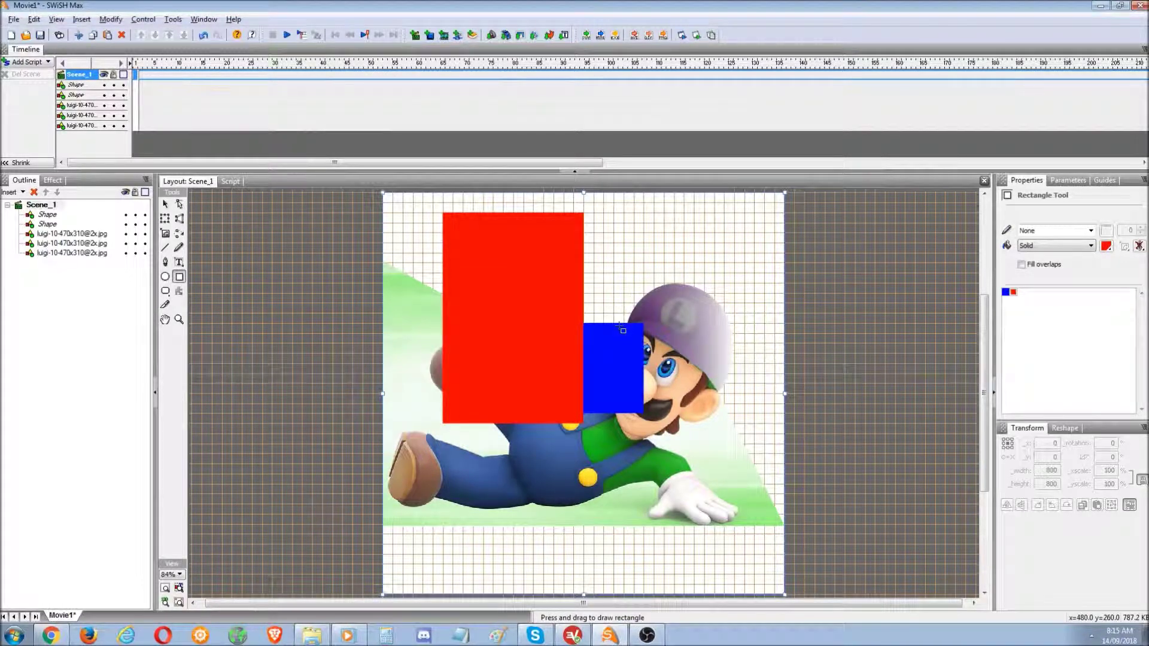
Draw adjoining 60 by 140 and 80 by 140 rectangles above the blue one, filled with the library blue and red respectively
left_click_drag(613, 323, 583, 253)
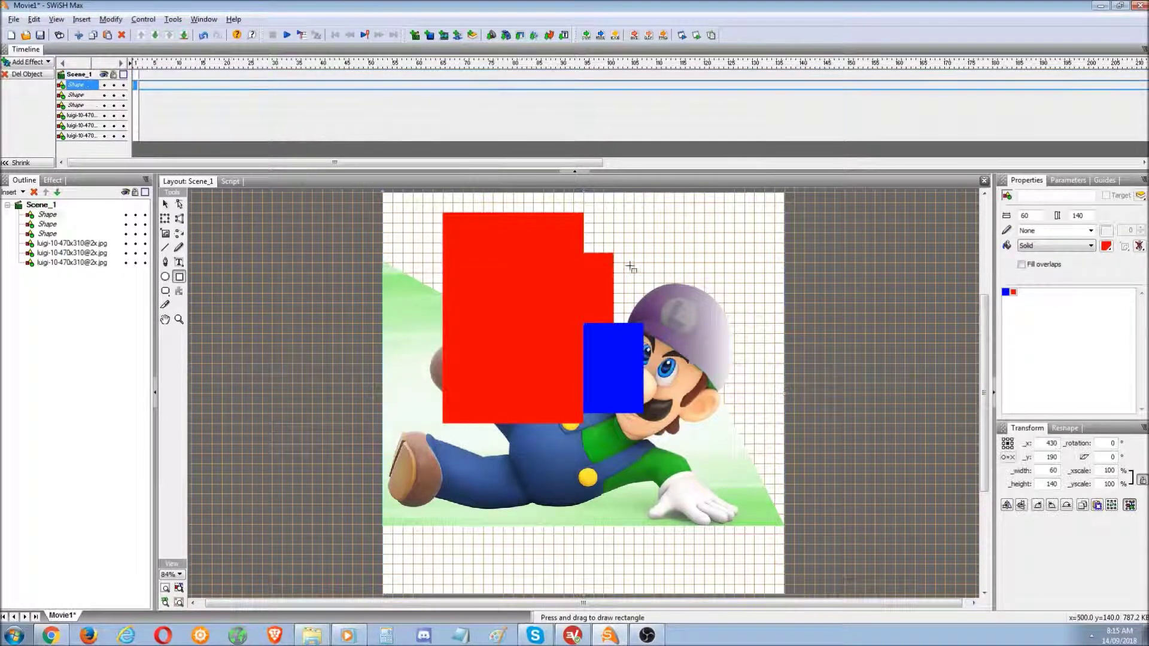
left_click(1006, 293)
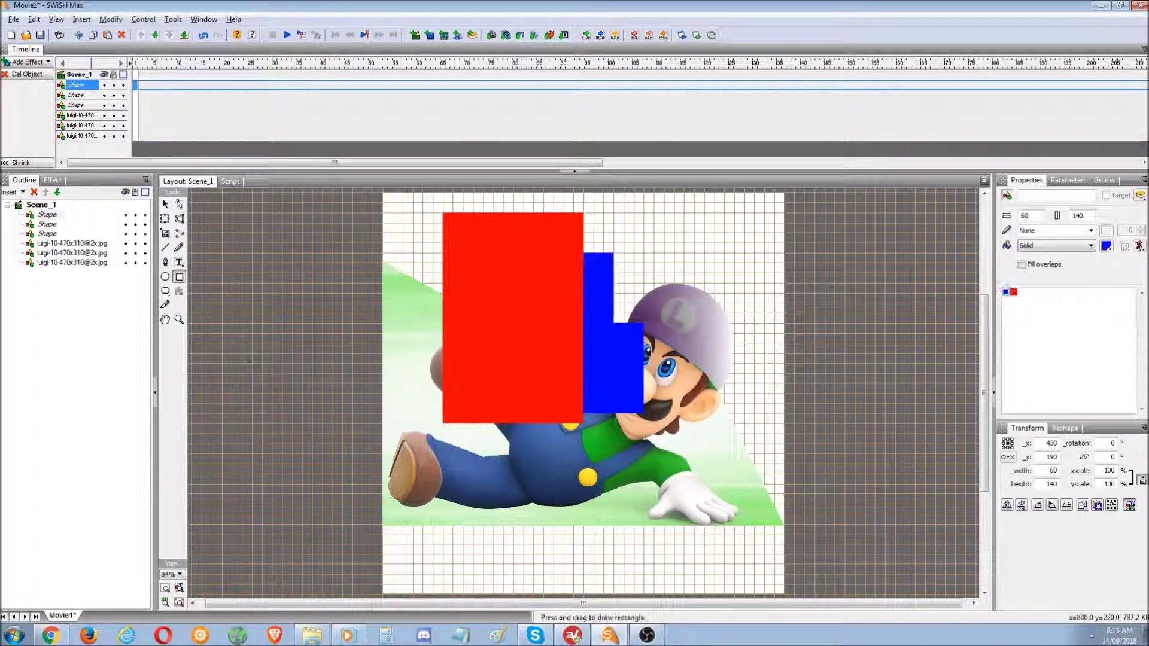
left_click_drag(650, 323, 614, 254)
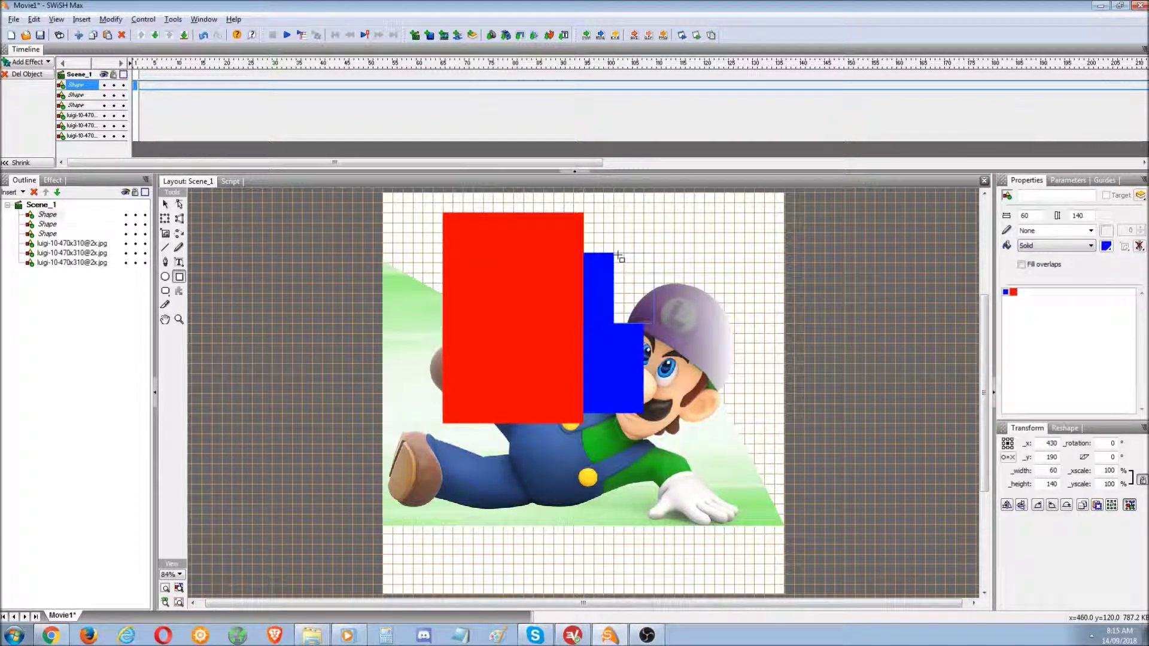
left_click(1013, 293)
Move the full Luigi picture 260 pixels right and 40 down along the grid, and bring it to the front
left_click(166, 205)
left_click(508, 488)
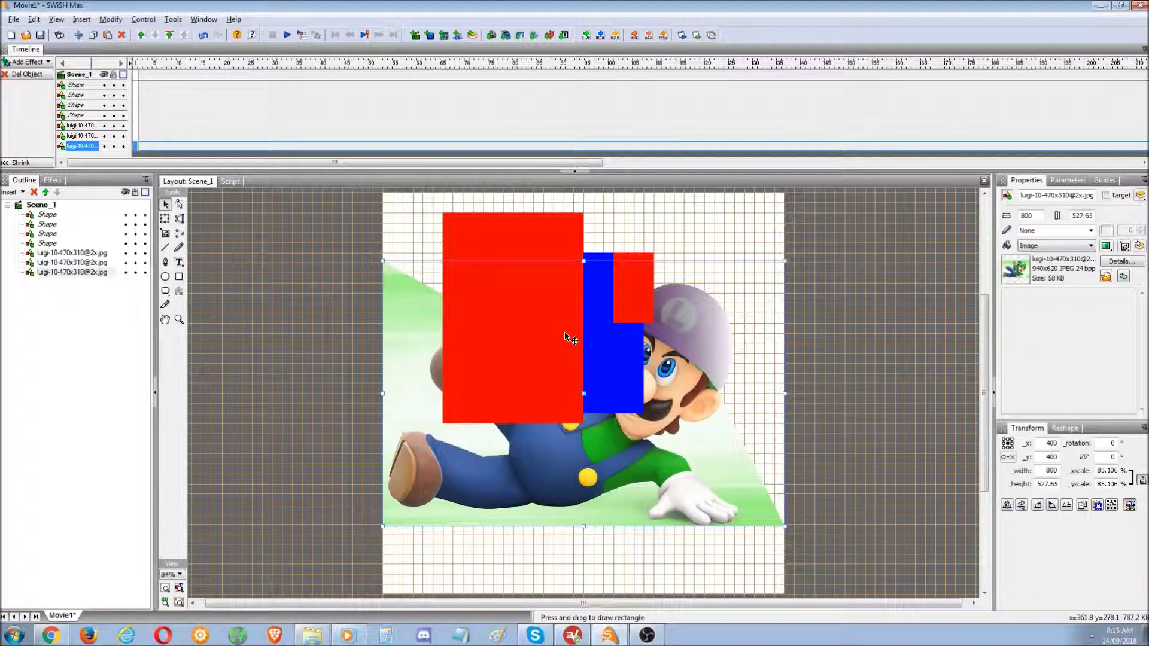
left_click_drag(566, 337, 695, 348)
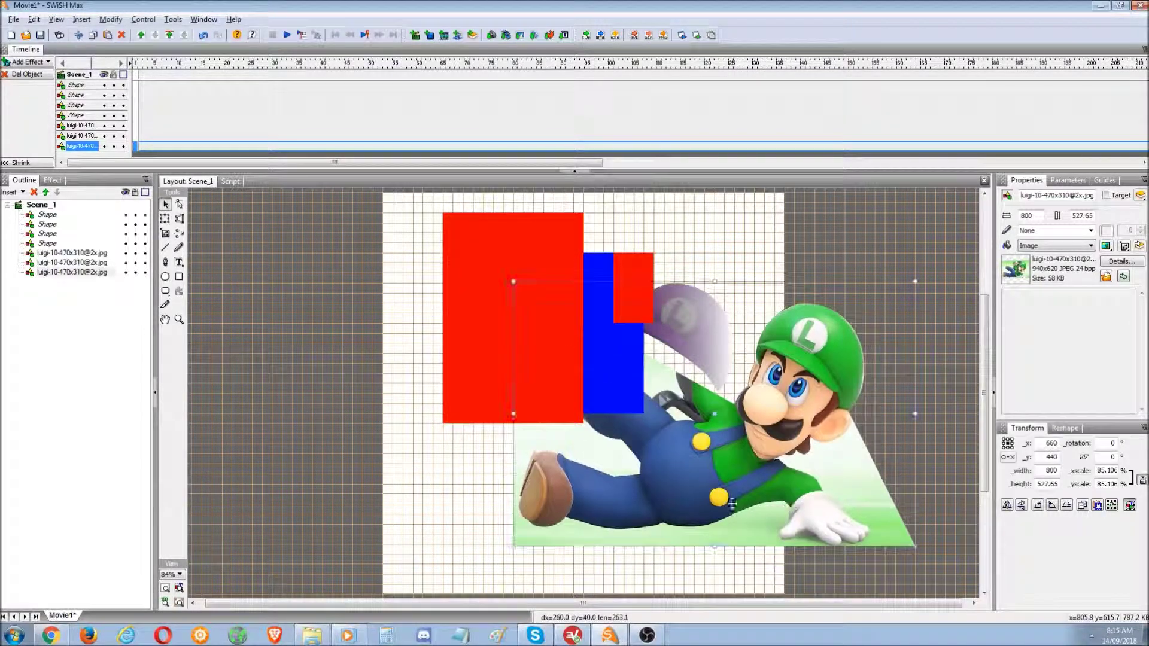
left_click(100, 273)
key("ctrl+Home")
Reposition the full Luigi picture in grid-snapped moves, ending at x 400, y 480
left_click_drag(768, 469, 637, 459)
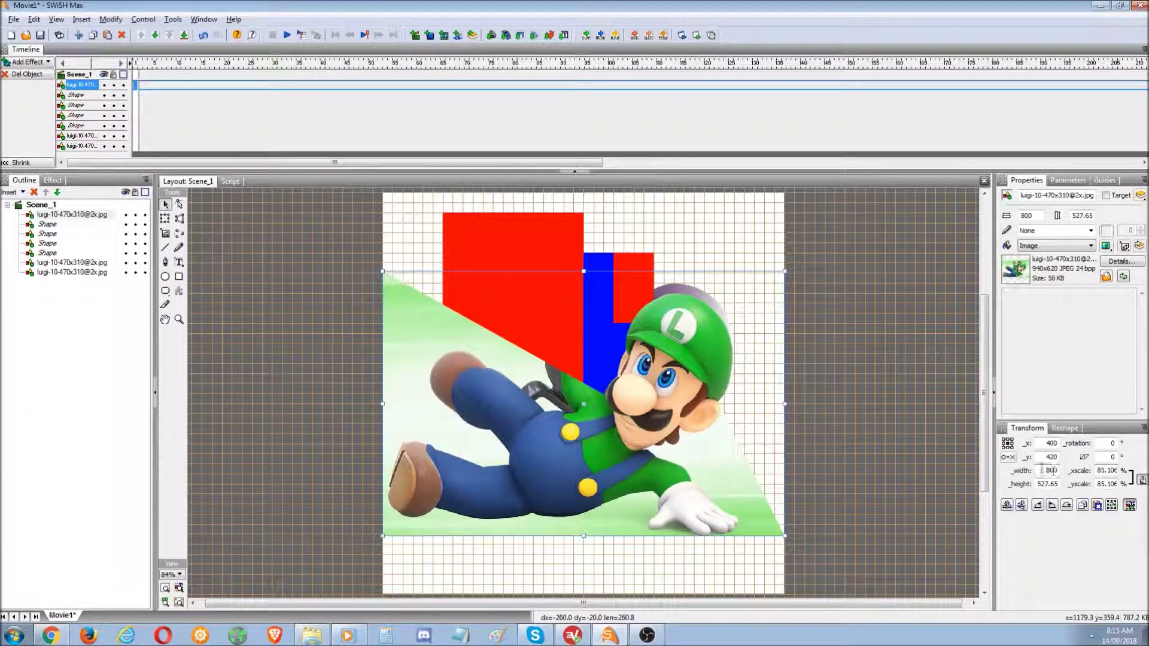
left_click_drag(689, 481, 718, 486)
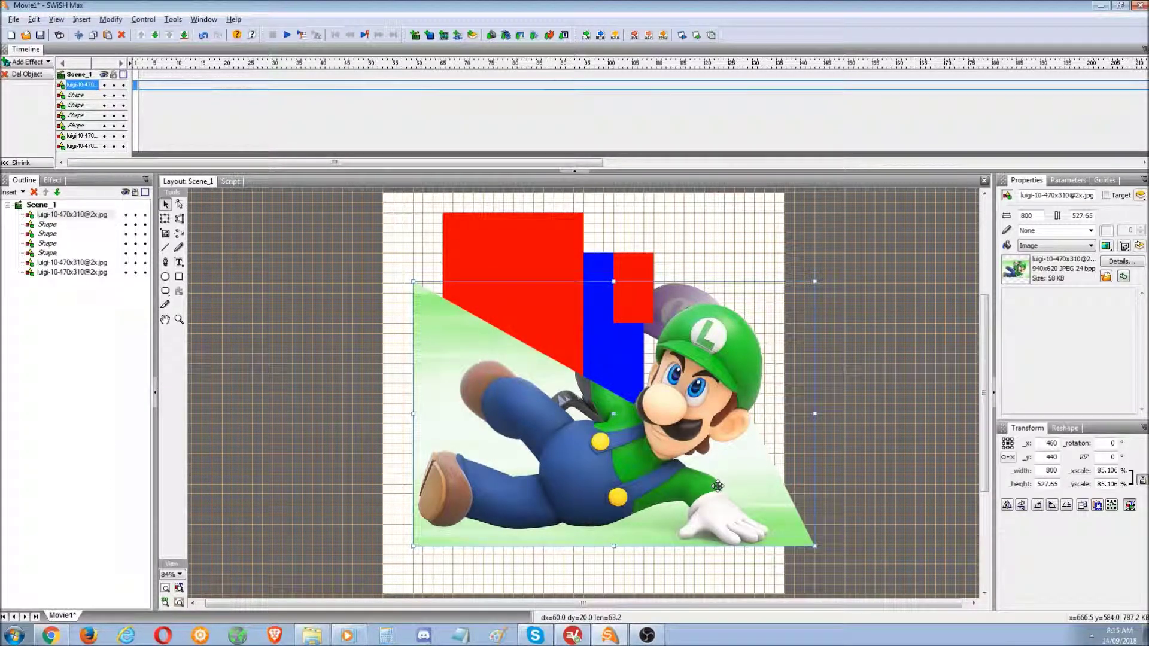
left_click_drag(717, 486, 691, 508)
double_click(691, 507)
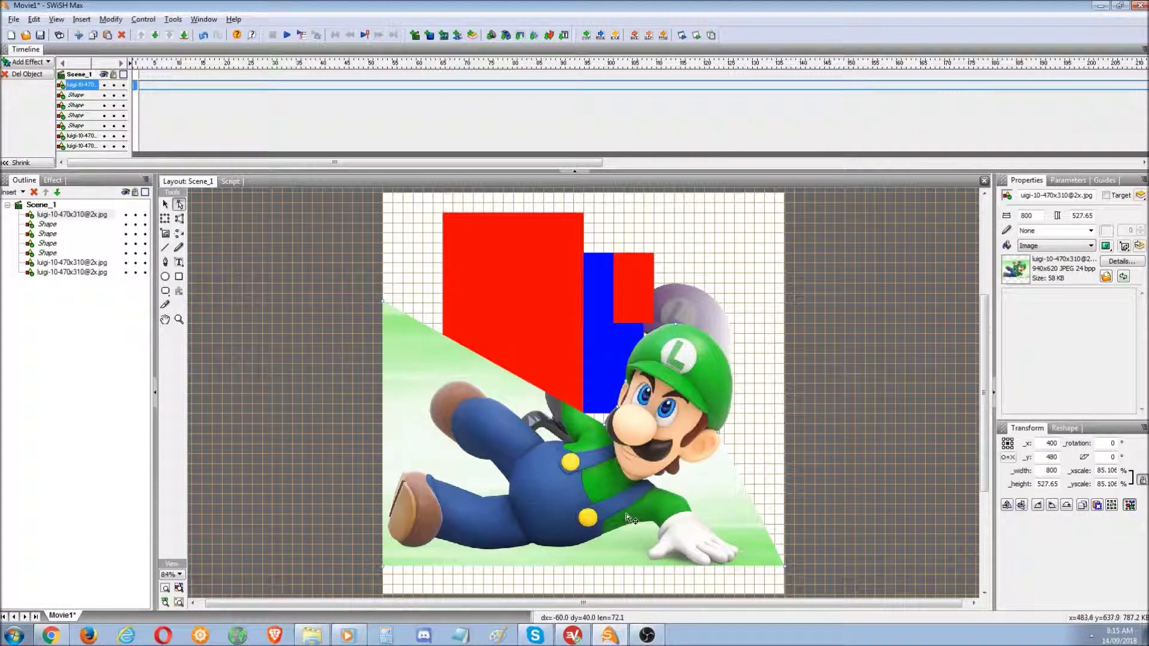
Check the stage size and frame rate in the movie properties and close them without changes
left_click(310, 434)
left_click(513, 489)
left_click(111, 20)
left_click(234, 19)
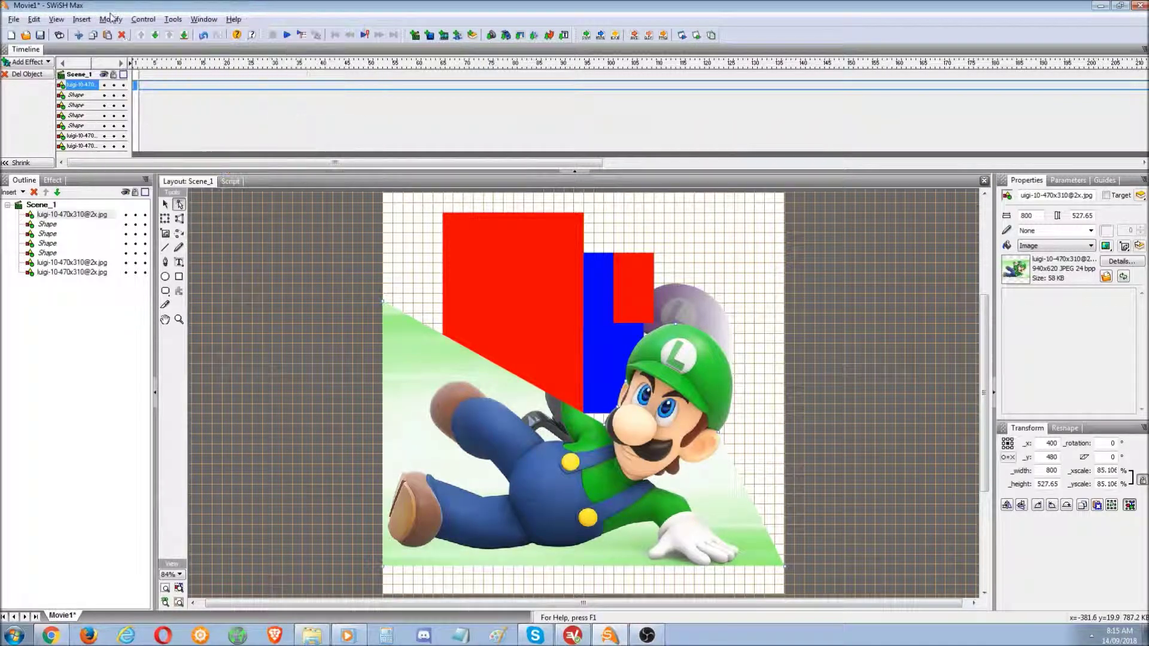
left_click(111, 20)
mouse_move(218, 31)
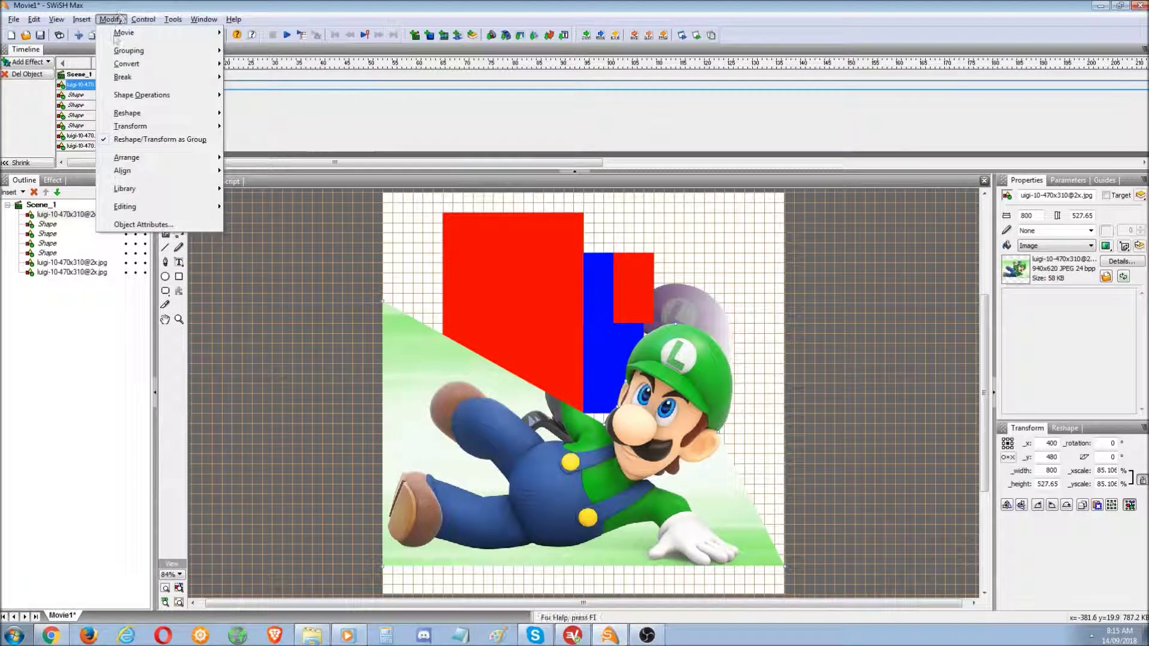
mouse_move(123, 32)
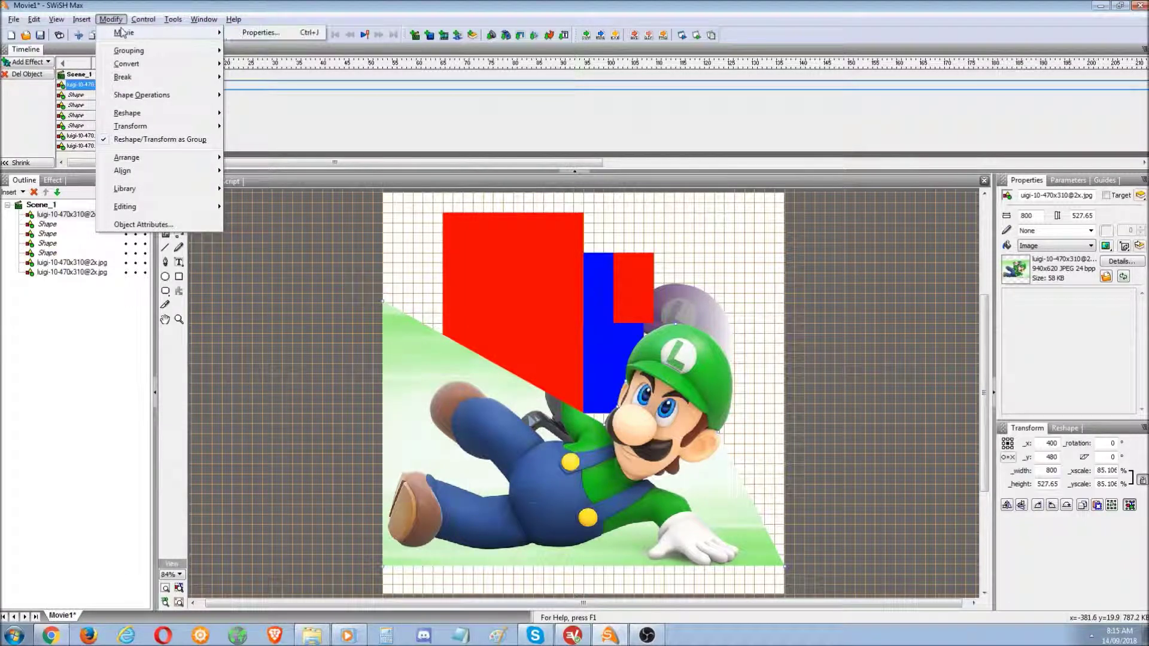
left_click(259, 32)
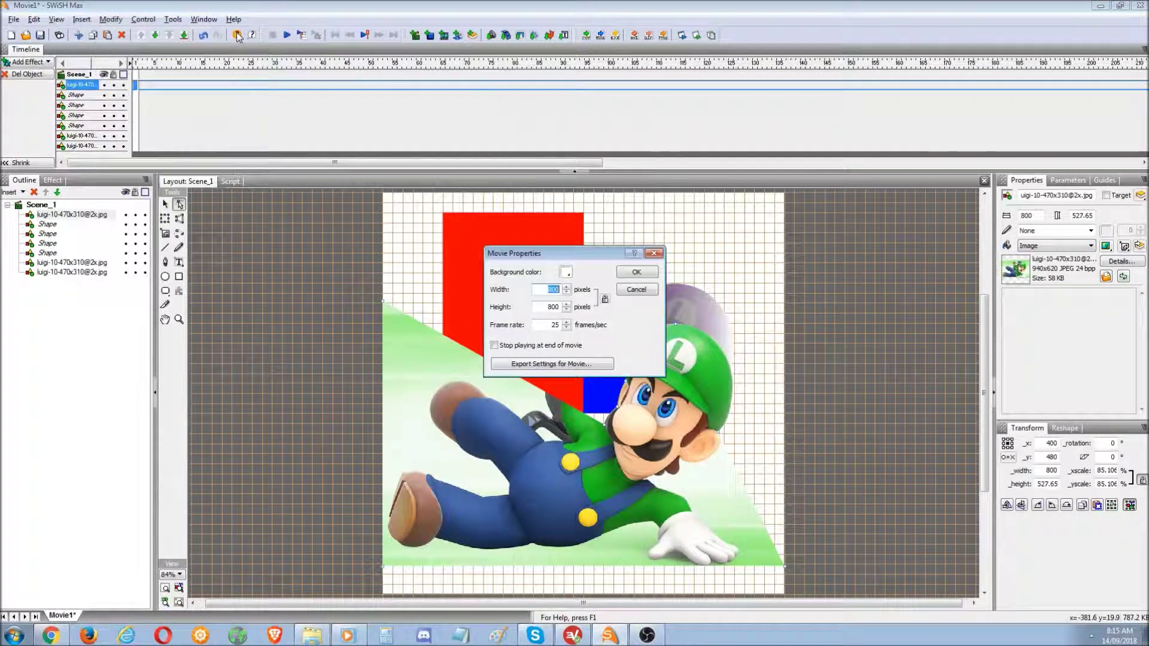
double_click(554, 307)
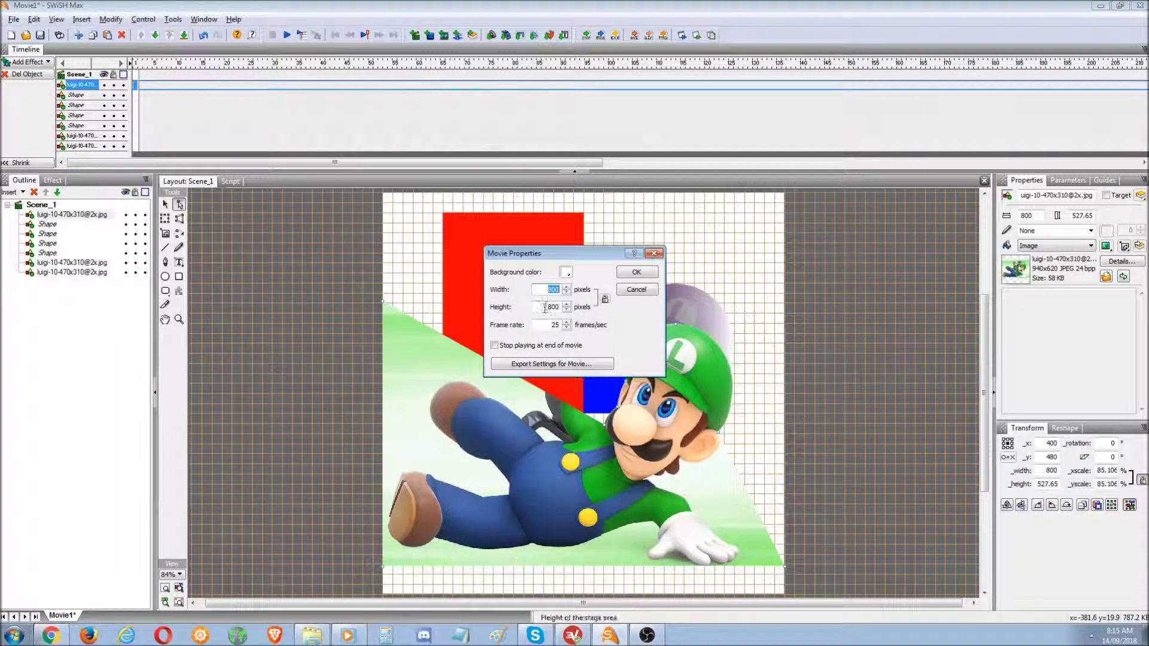
left_click(636, 290)
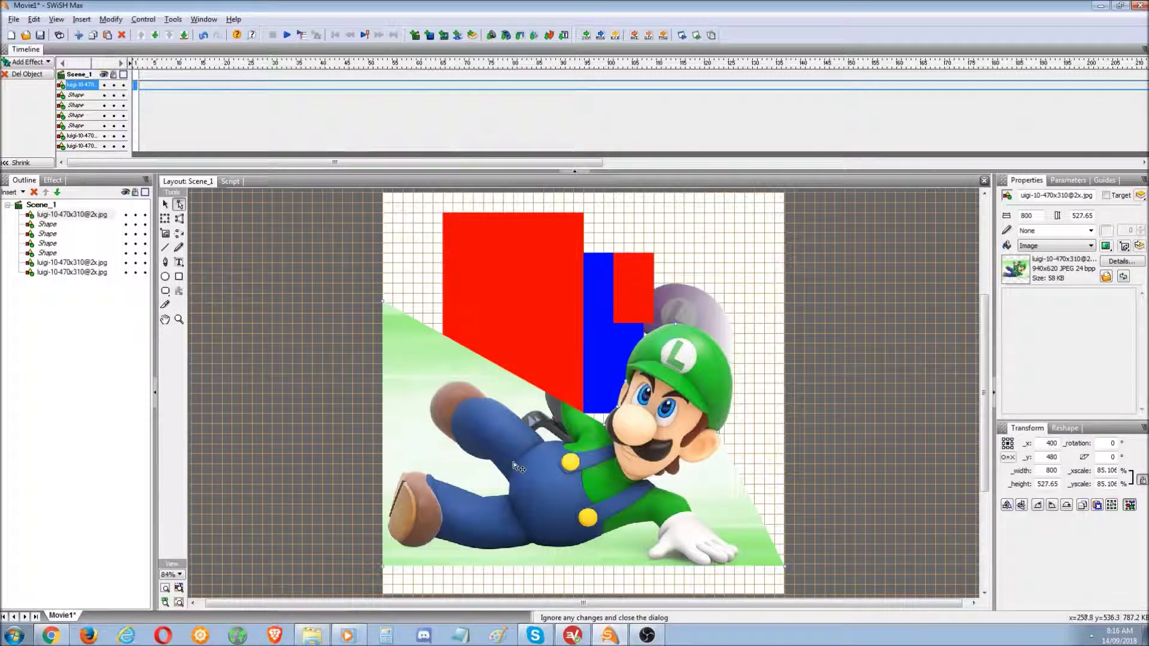
Shift the full Luigi picture down one grid step, and return it to x 400, y 400
mouse_move(516, 466)
left_mouse_down()
mouse_move(537, 464)
mouse_move(516, 477)
left_mouse_up()
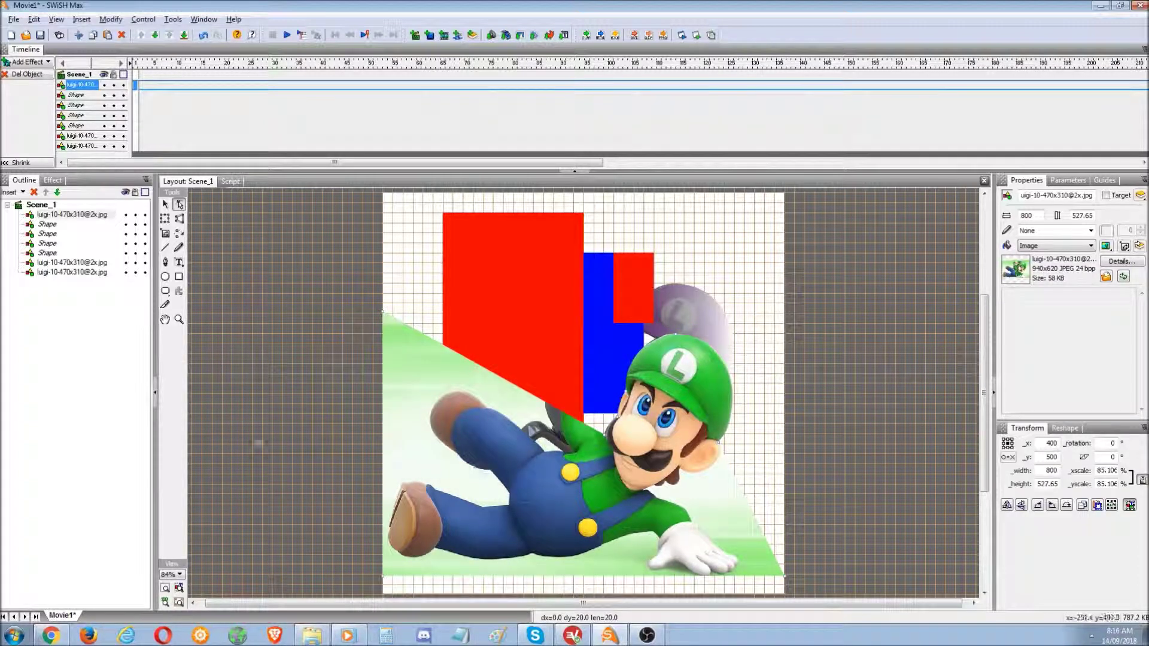
left_click(259, 441)
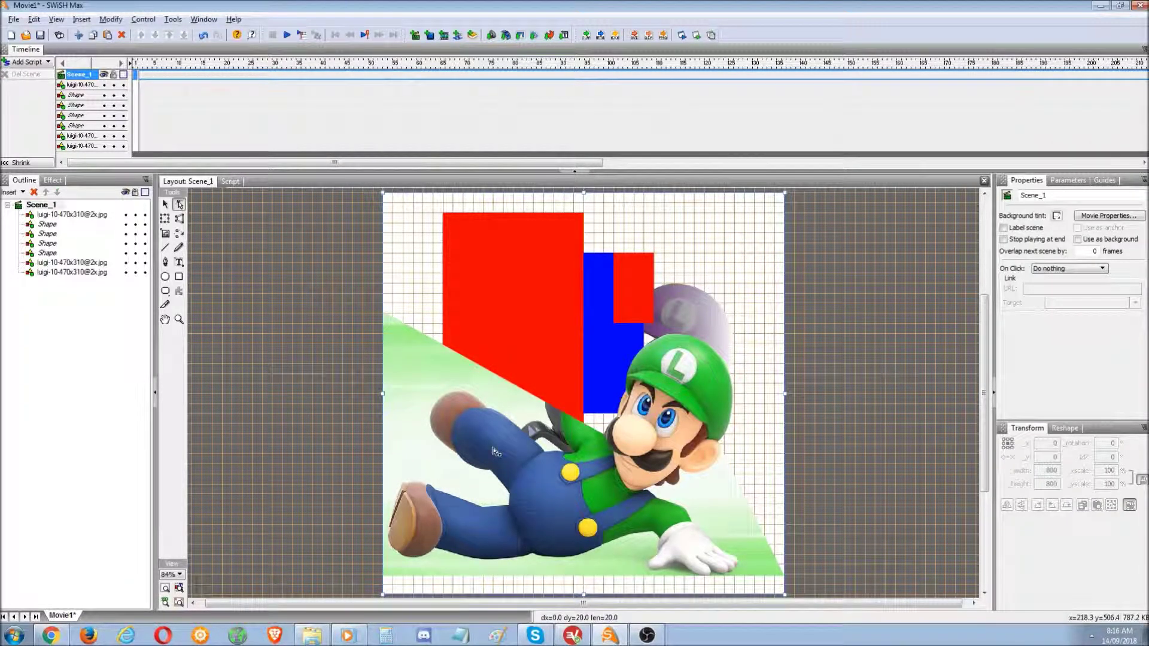
left_click_drag(493, 451, 487, 446)
key("ctrl+z")
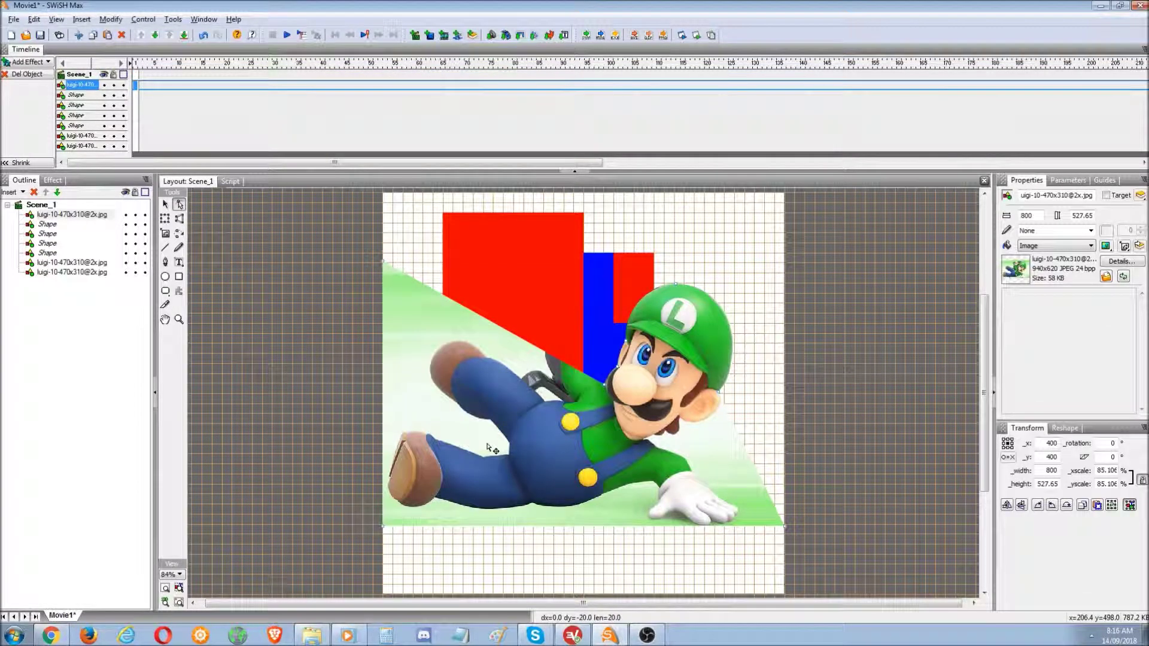
left_click(118, 22)
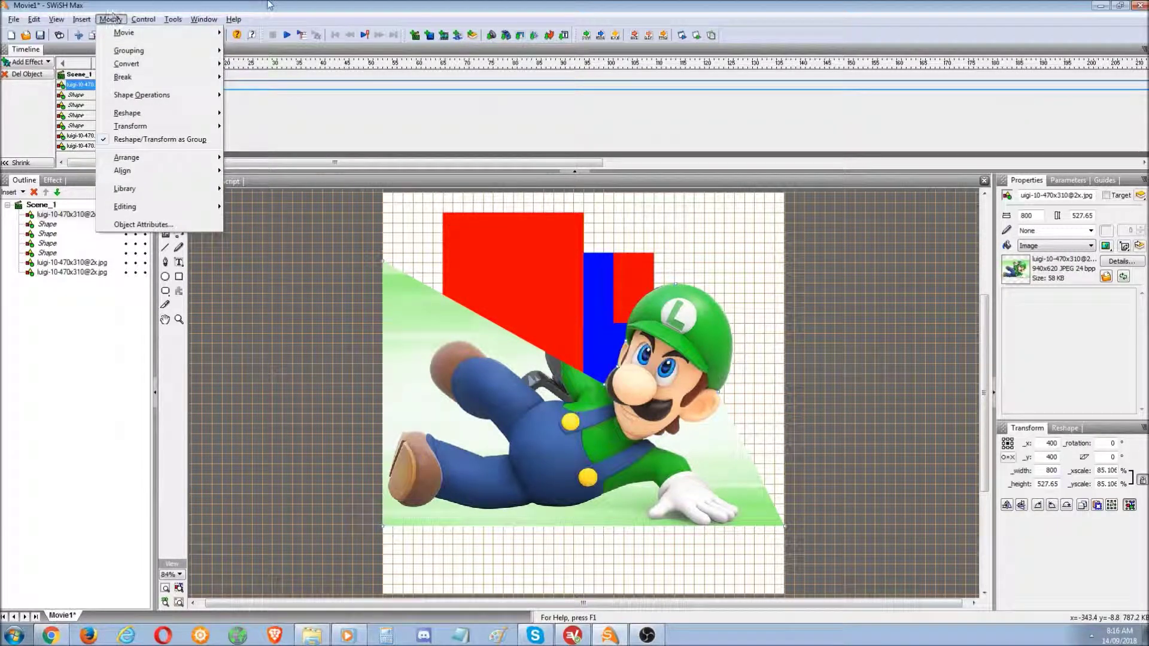
left_click(117, 20)
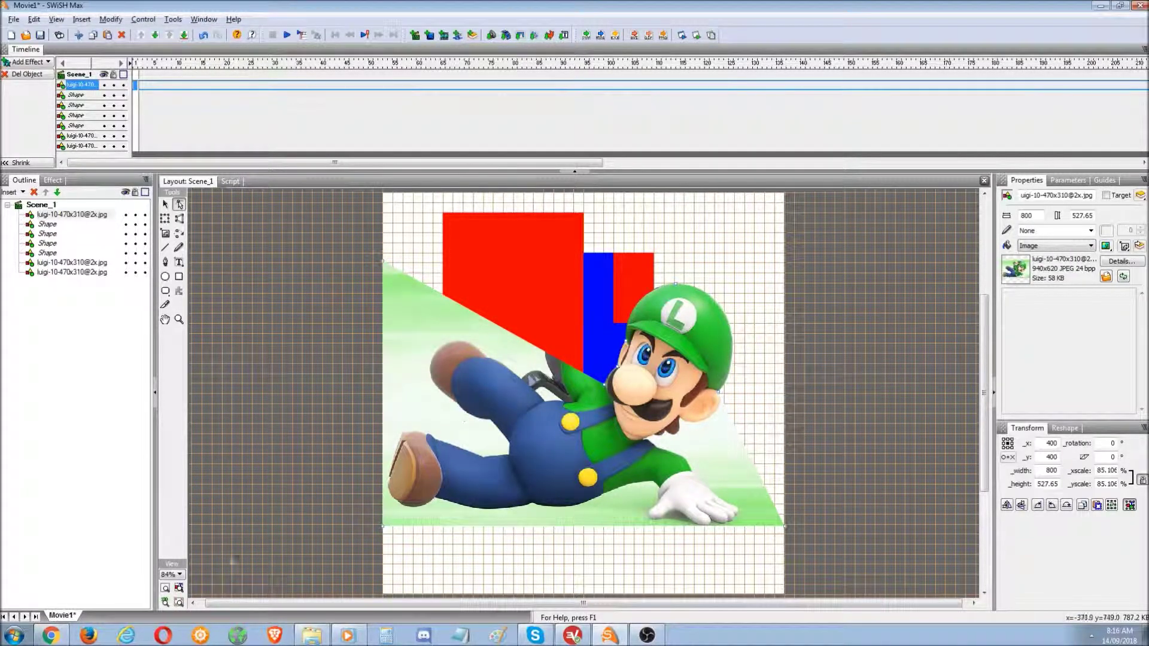
left_click(171, 574)
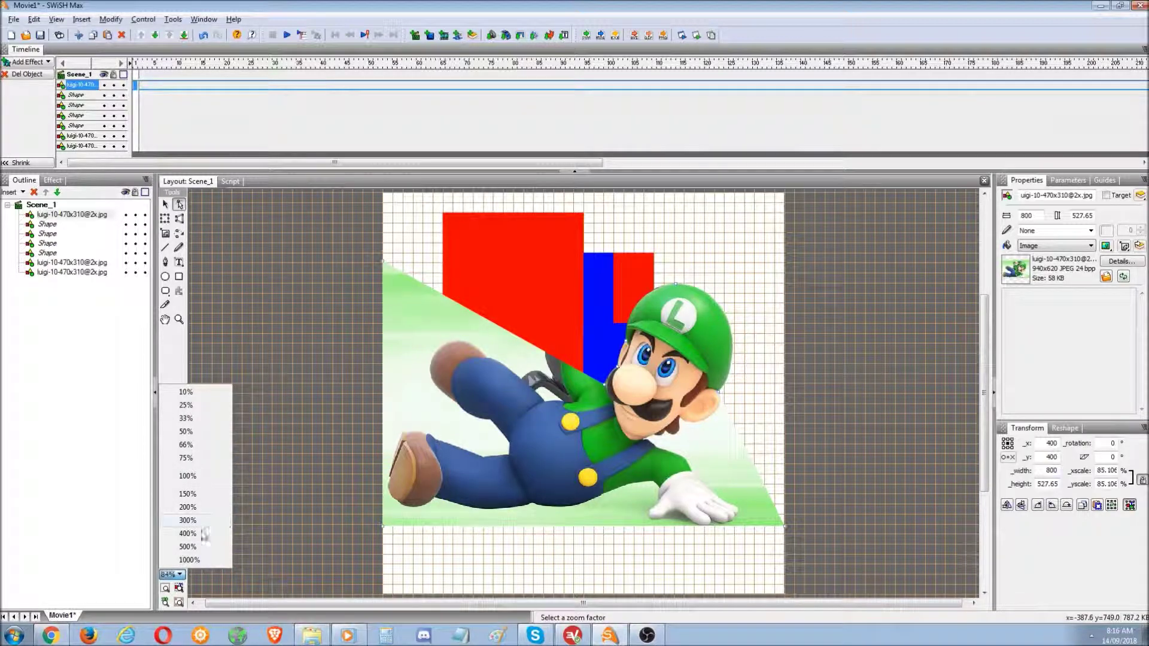
Draw a 60 by 40 rectangle with the Luigi image fill over the character's lower leg
left_click(179, 276)
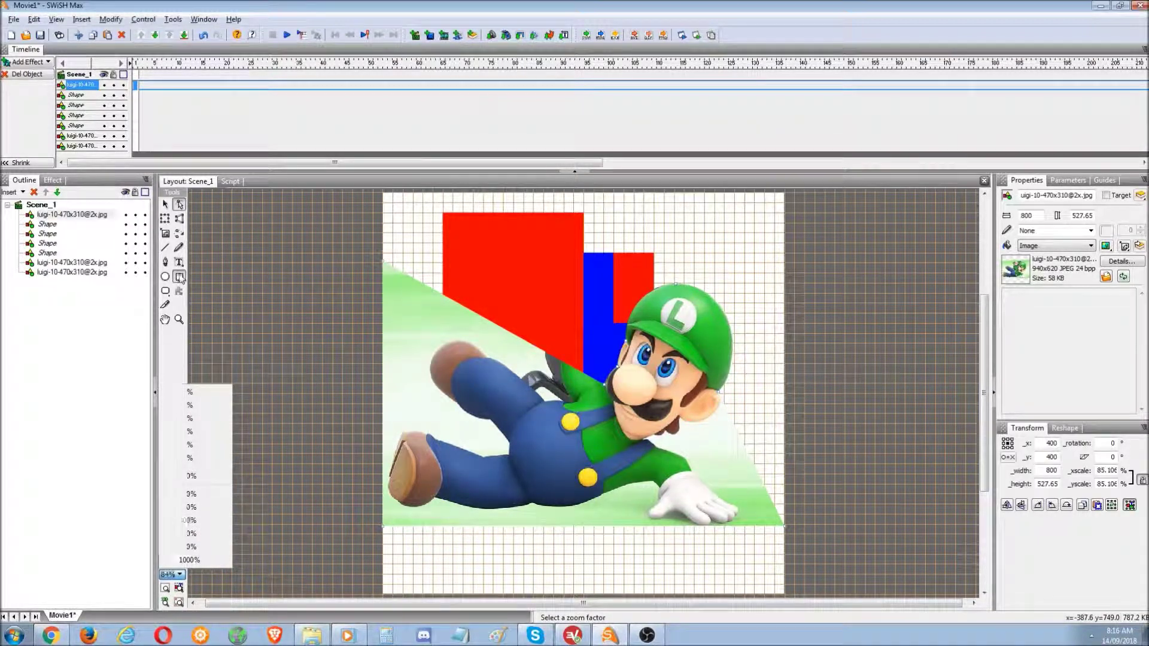
left_click_drag(537, 503, 503, 474)
Set the grid spacing to 1 both horizontally and vertically, and switch the grid display off and back on
left_click(1105, 180)
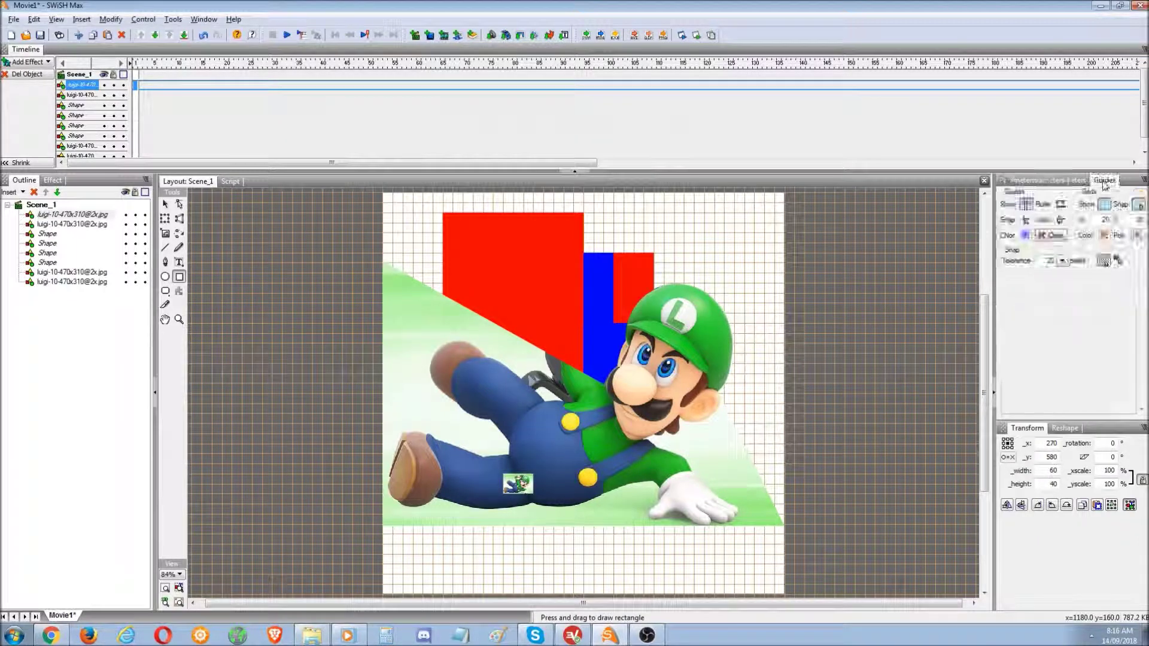
double_click(1105, 220)
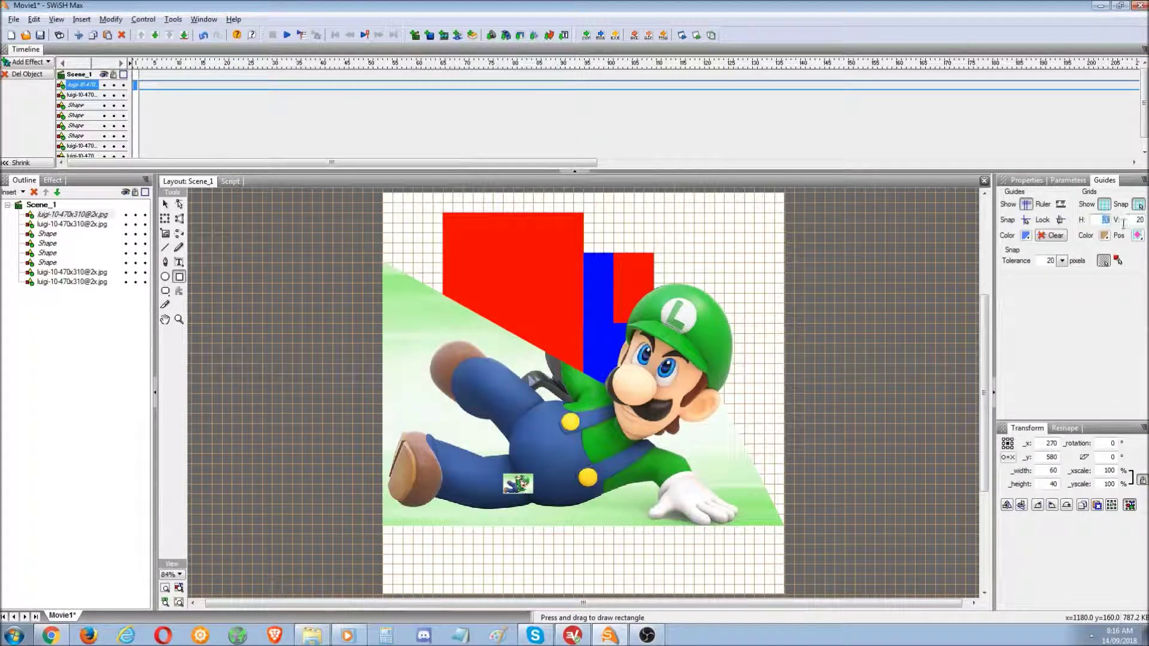
type("1")
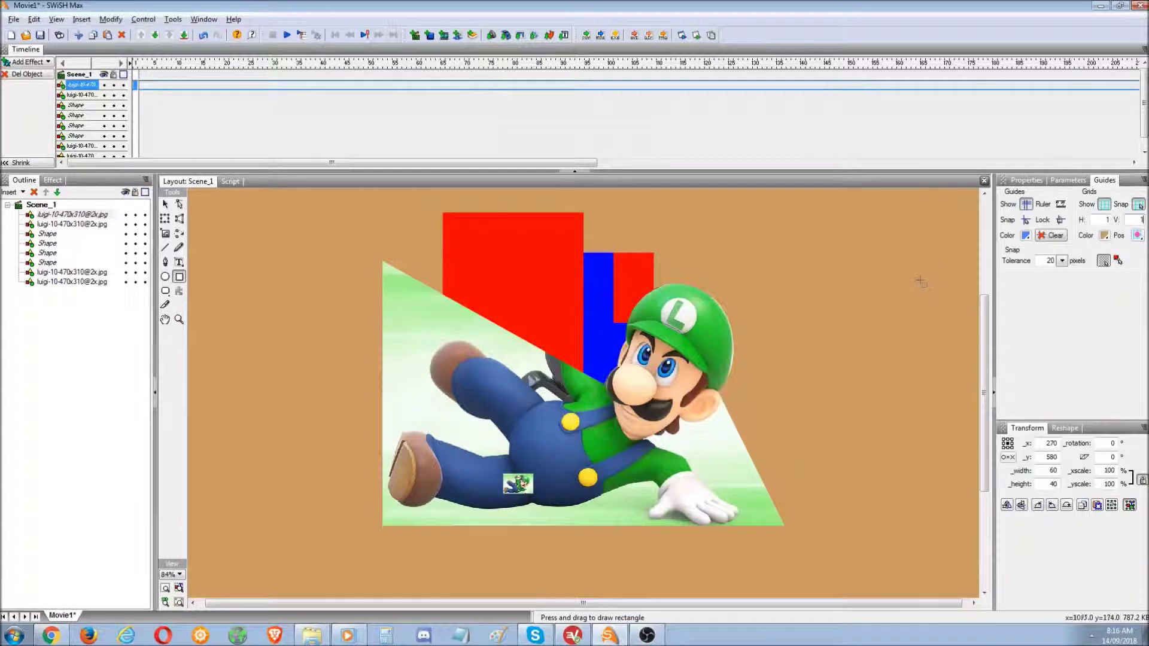
left_click(1107, 206)
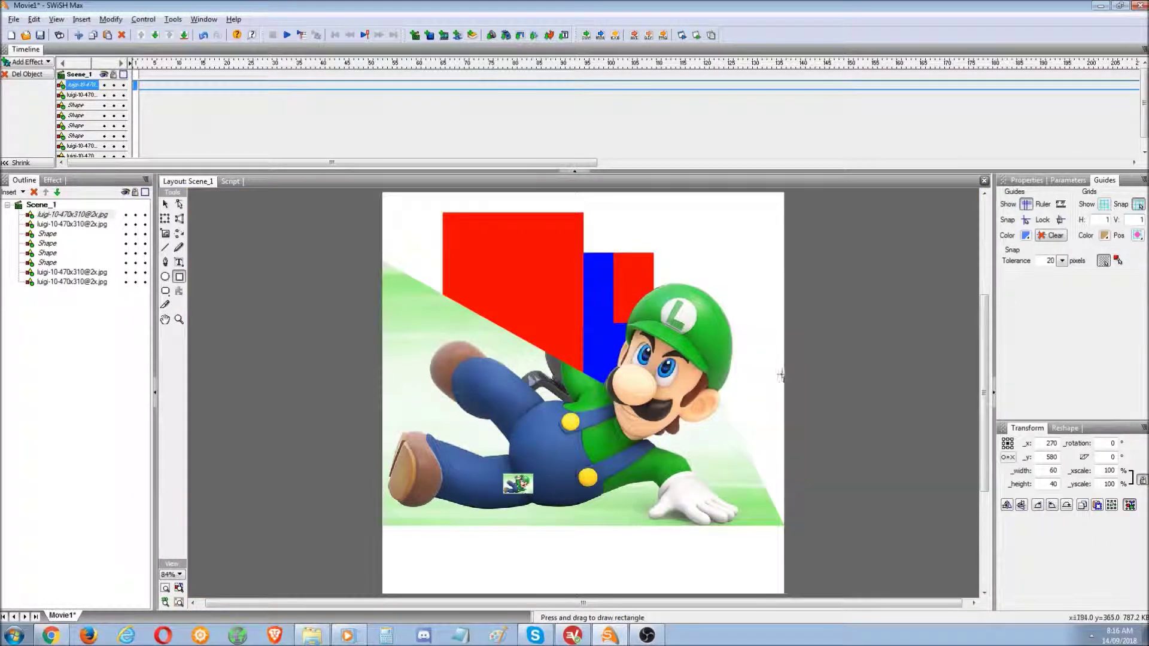
left_click(1105, 205)
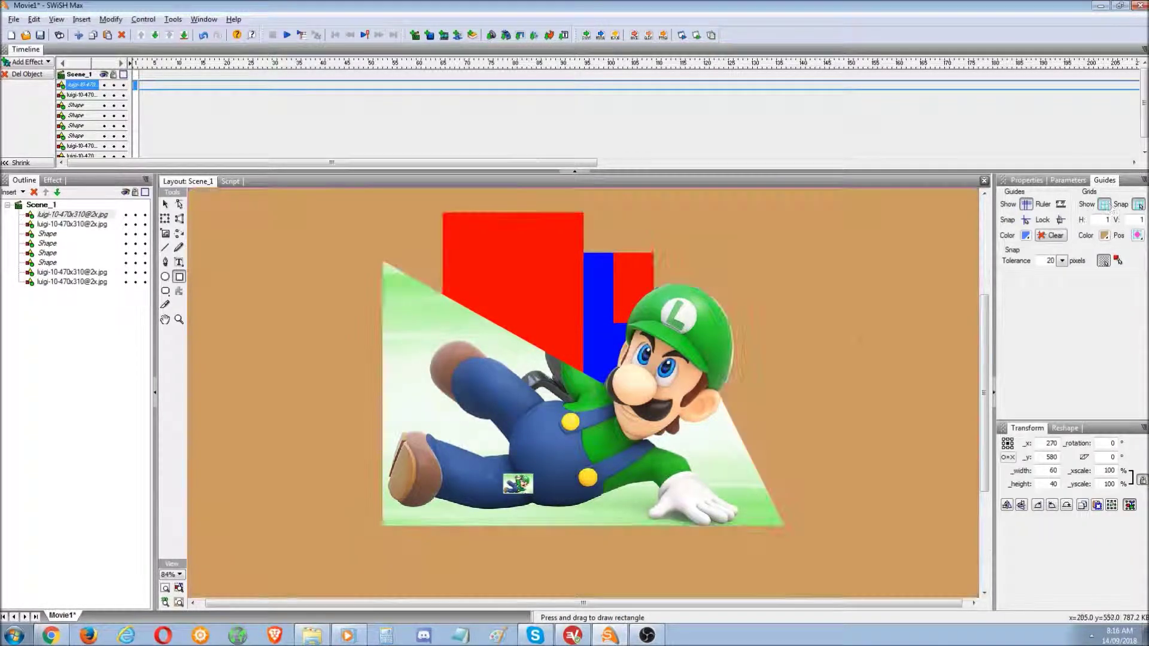
Draw a 14 by 12 rectangle on the overalls' lower edge beneath the yellow button and give it a solid red fill
left_click(179, 576)
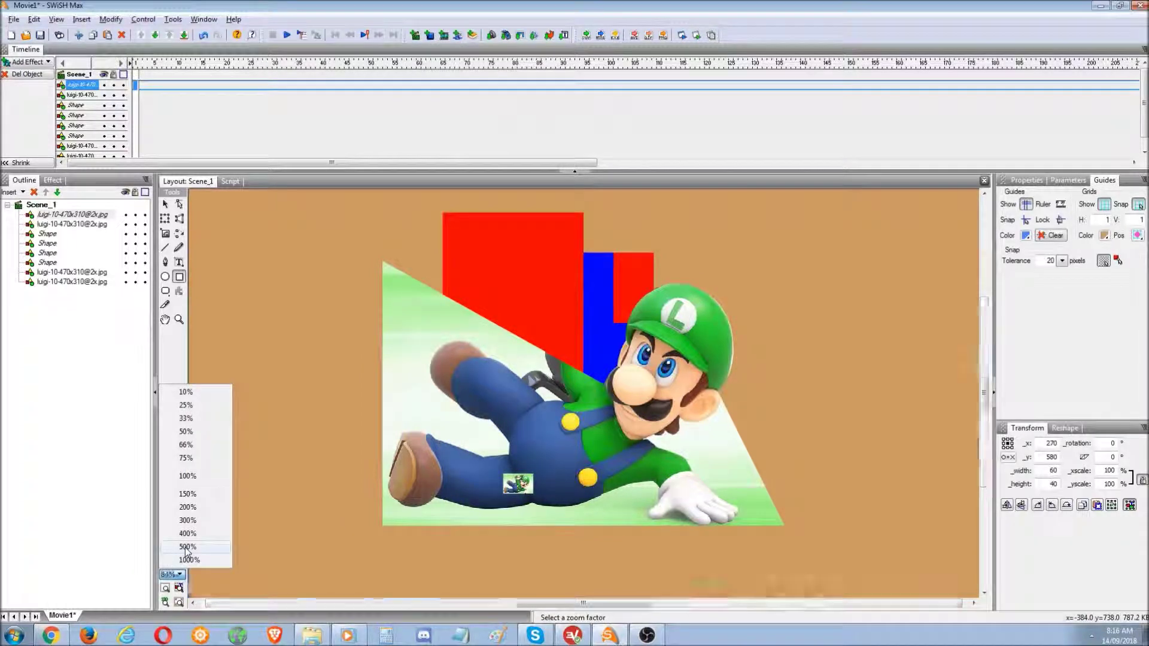
left_click(187, 548)
left_click_drag(983, 402, 982, 450)
left_click_drag(692, 426, 651, 391)
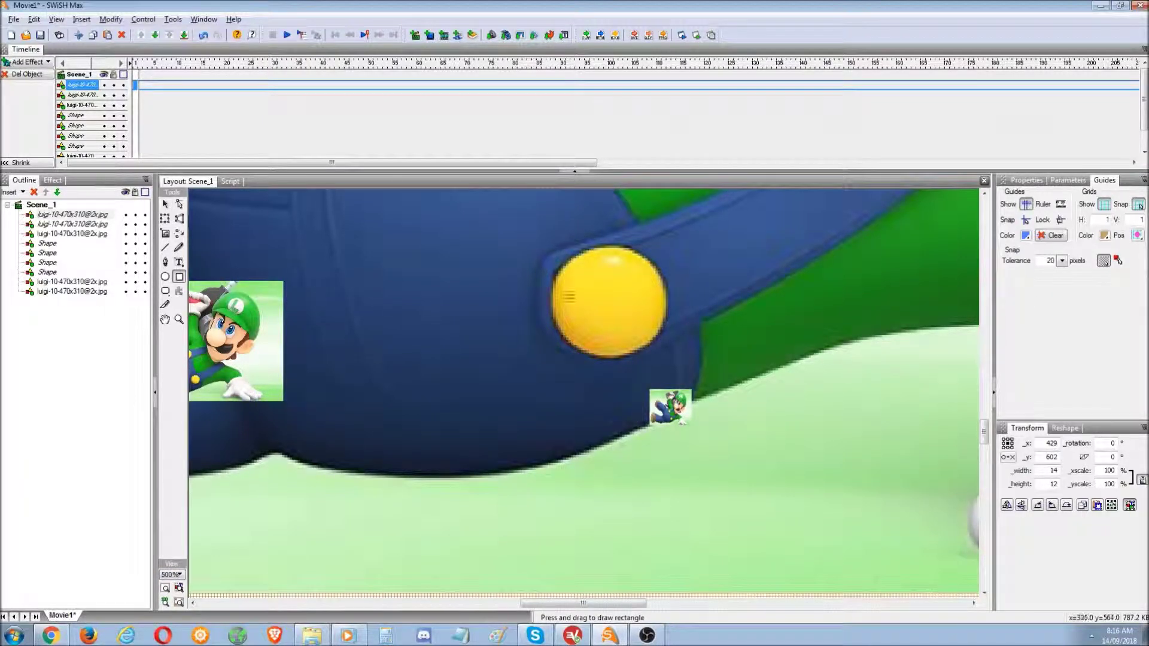
left_click(1031, 181)
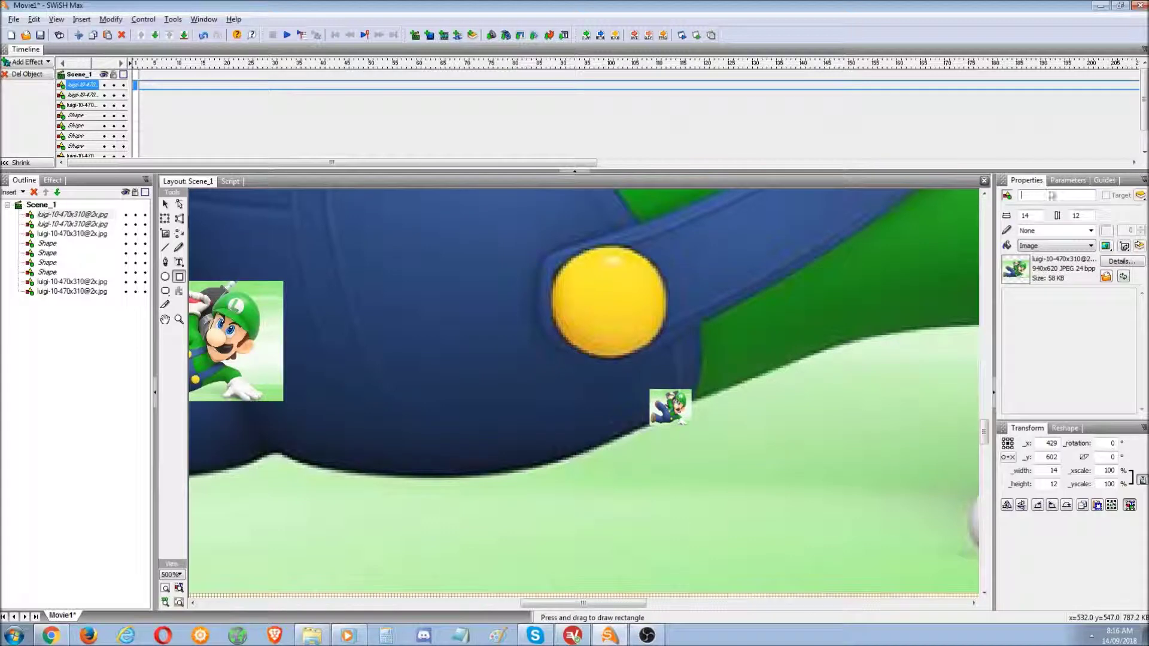
left_click(1060, 245)
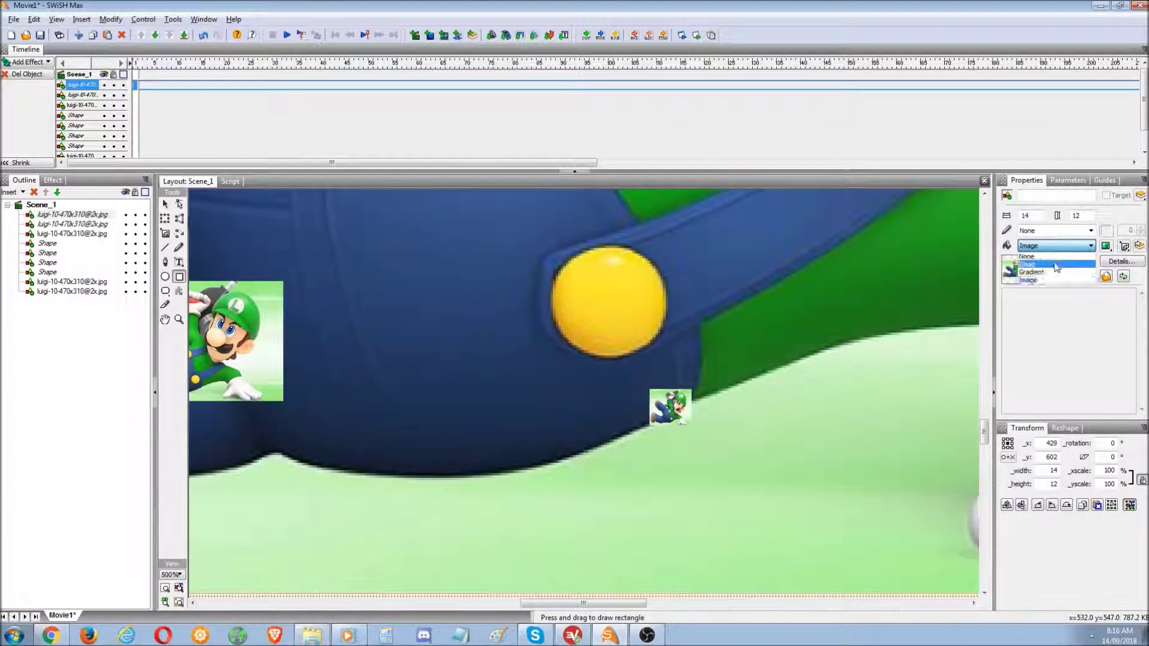
left_click(1057, 264)
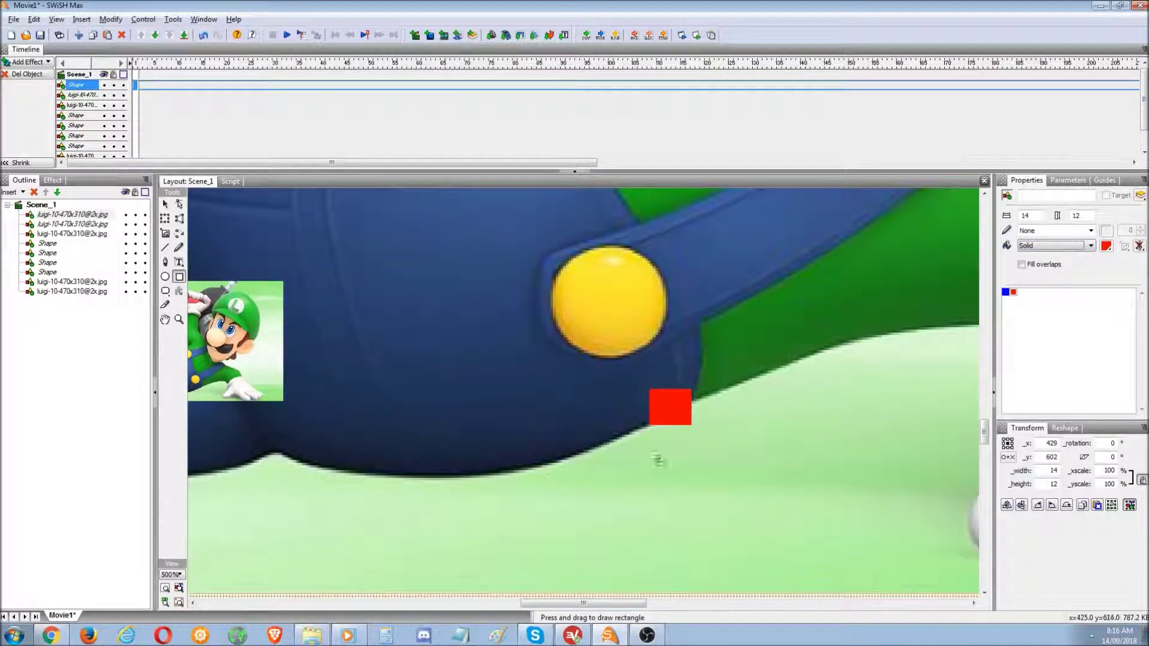
Draw a stepped row of solid red rectangles leftward along the overalls' lower edge, plus a 19 by 8 one just below the rightmost block
mouse_move(650, 443)
left_mouse_down()
mouse_move(605, 404)
mouse_move(562, 465)
mouse_move(509, 408)
mouse_move(504, 459)
mouse_move(419, 449)
mouse_move(337, 413)
left_mouse_up()
left_click_drag(337, 470, 295, 419)
left_click_drag(300, 464, 274, 427)
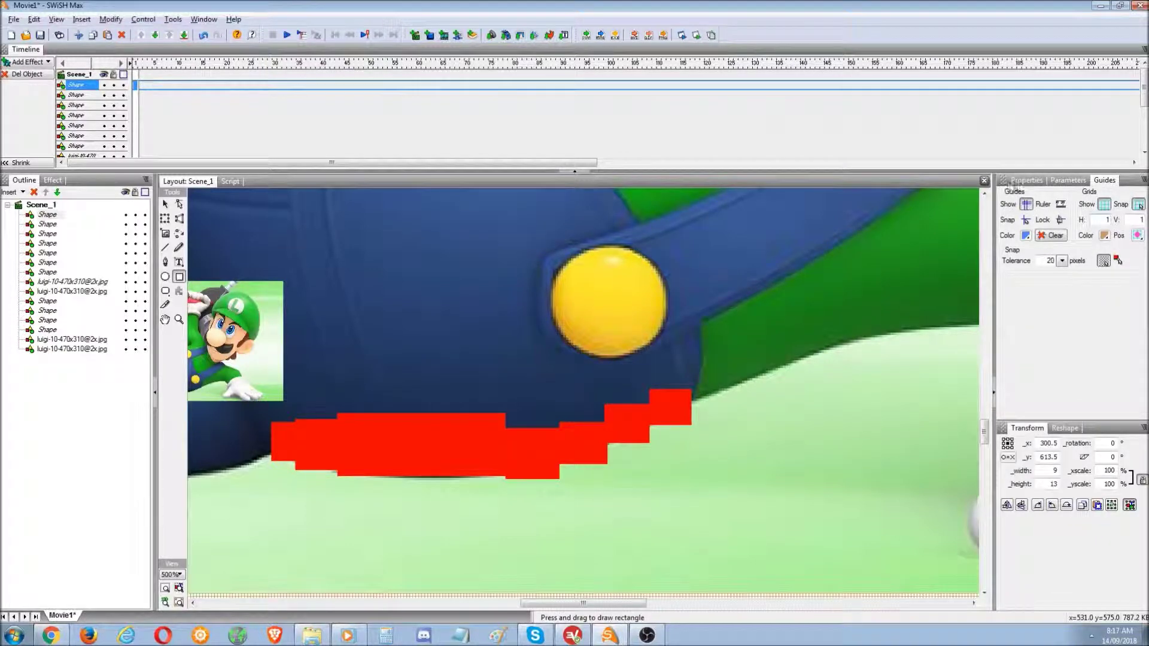
left_click_drag(708, 428, 653, 453)
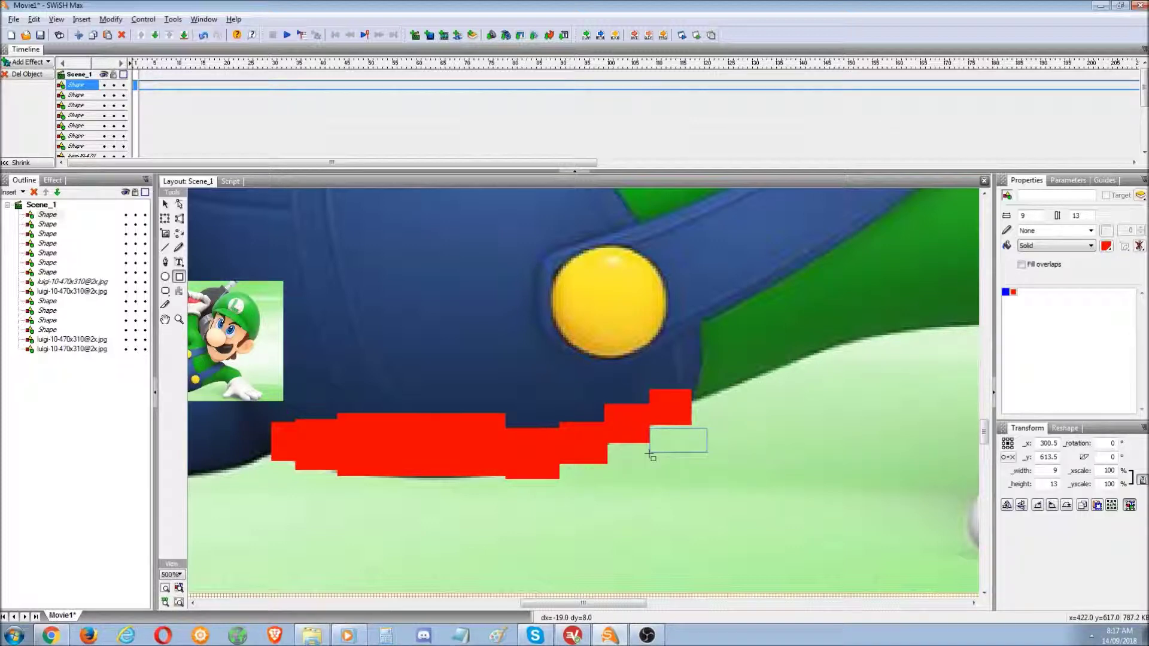
left_click_drag(649, 454, 649, 453)
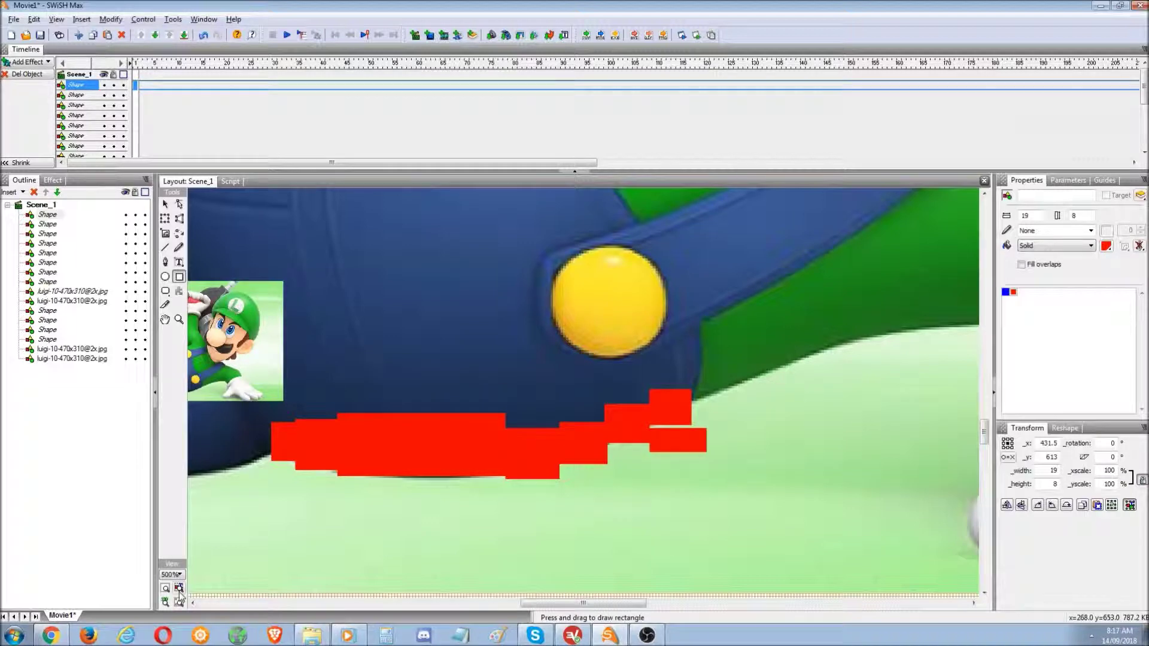
Move the 19 by 8 rectangle into the notch under the neighbouring red block and shrink it to 14.5 by 7
left_click(165, 205)
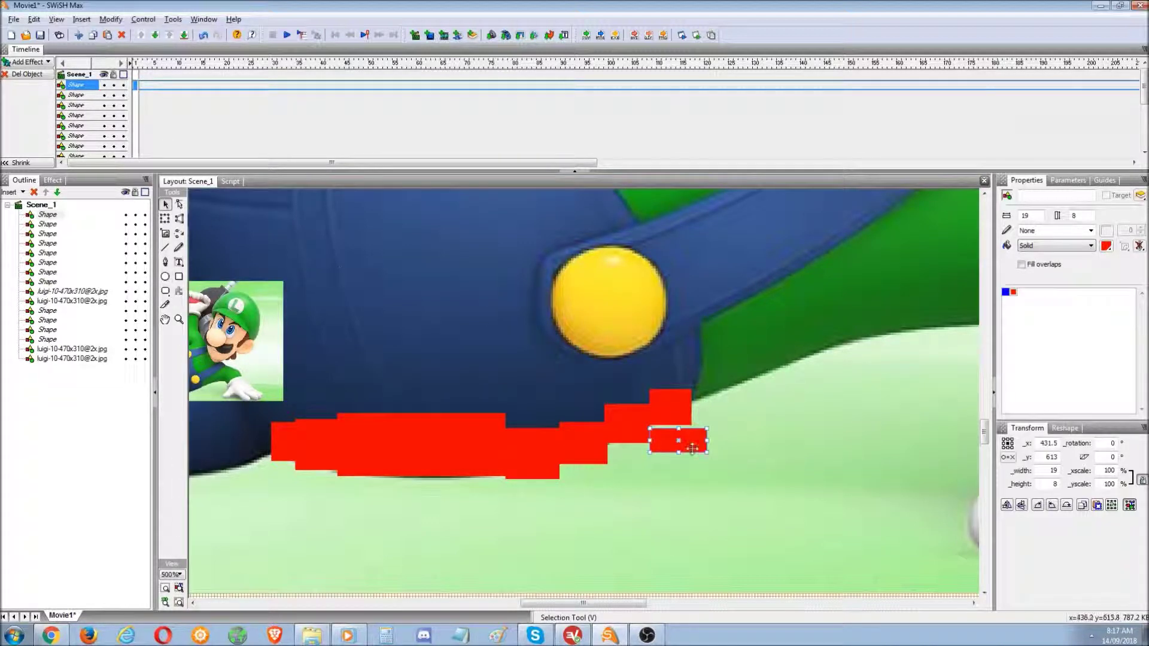
left_click(179, 588)
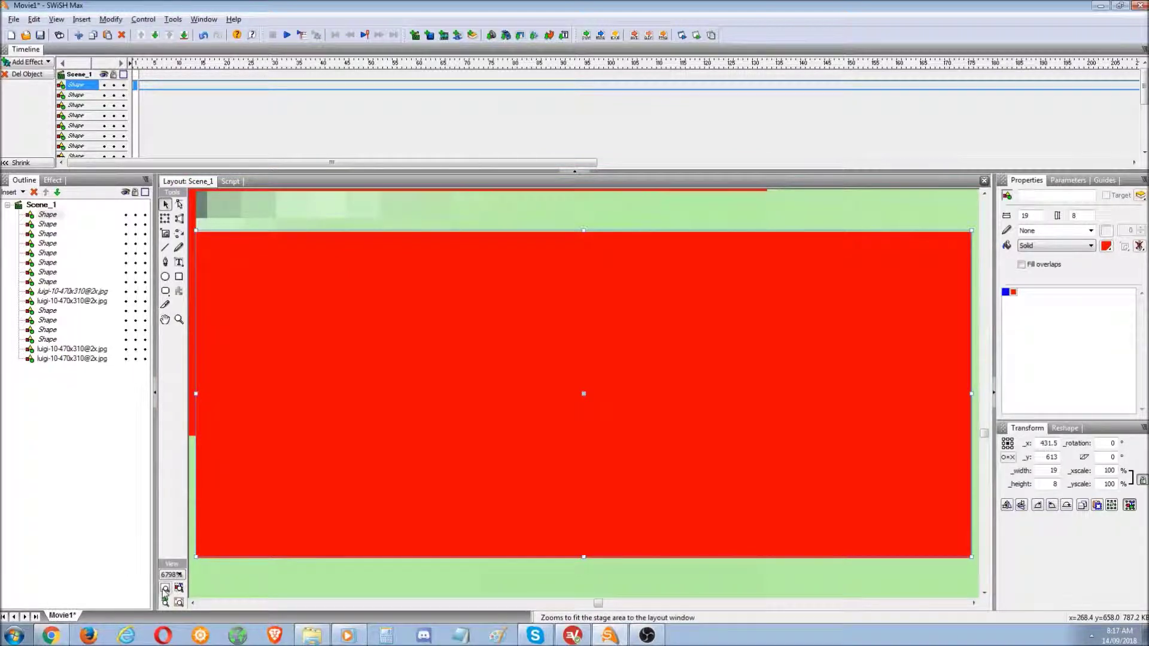
left_click(179, 575)
left_click(180, 555)
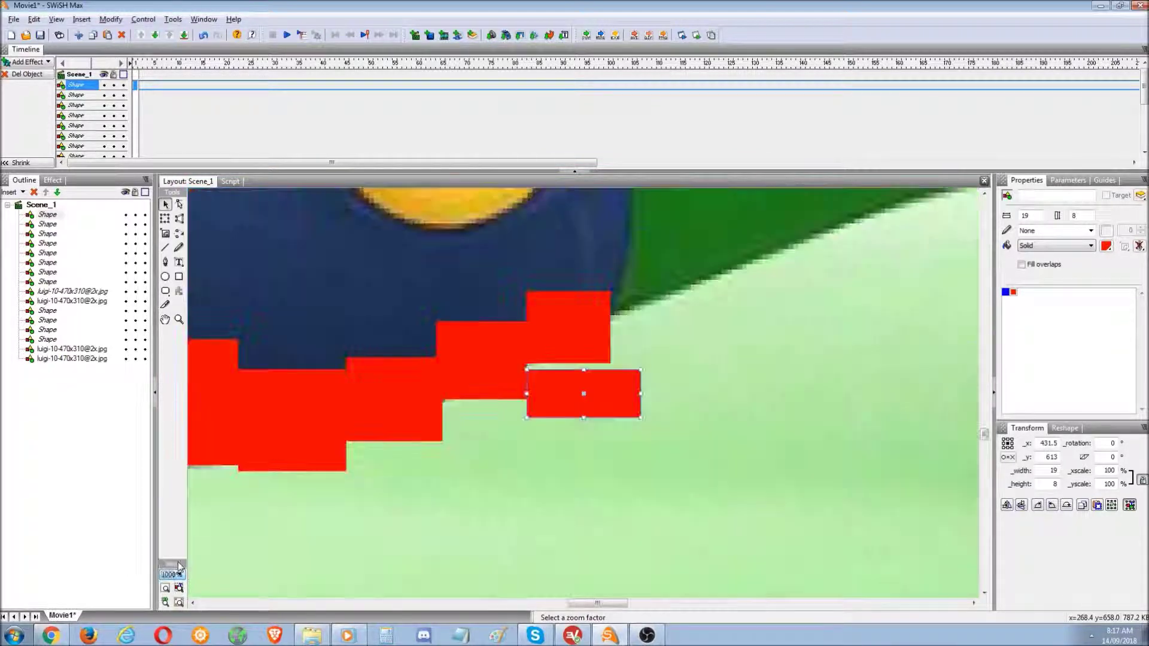
left_click_drag(552, 397, 473, 427)
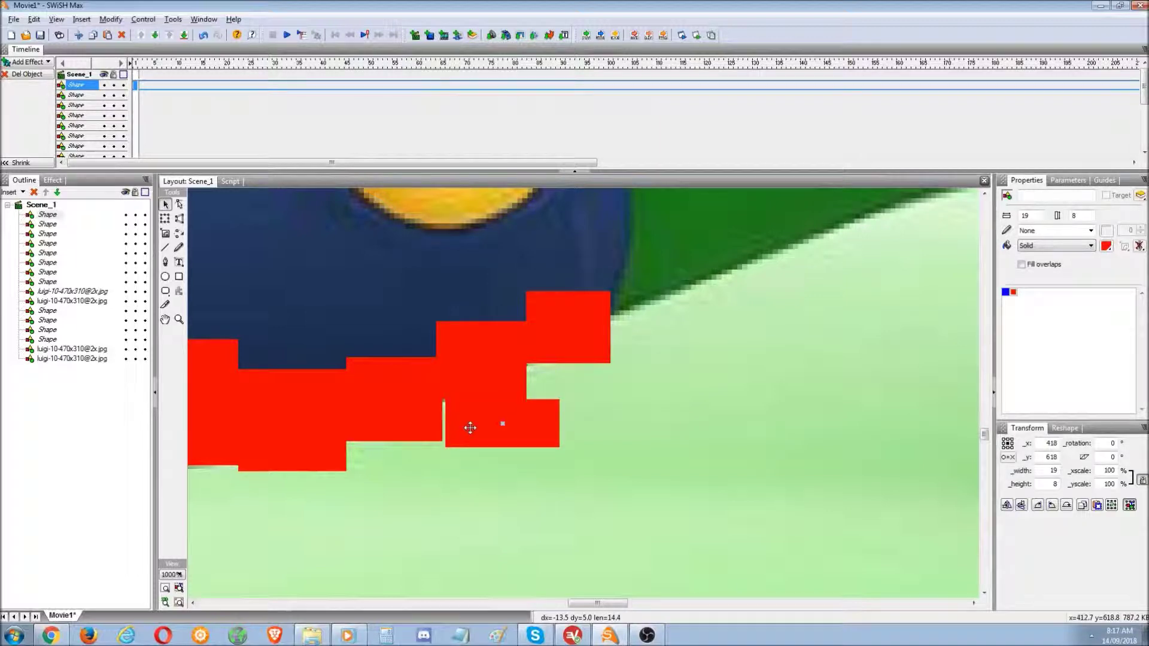
left_click_drag(469, 429, 463, 427)
left_click_drag(551, 425, 484, 442)
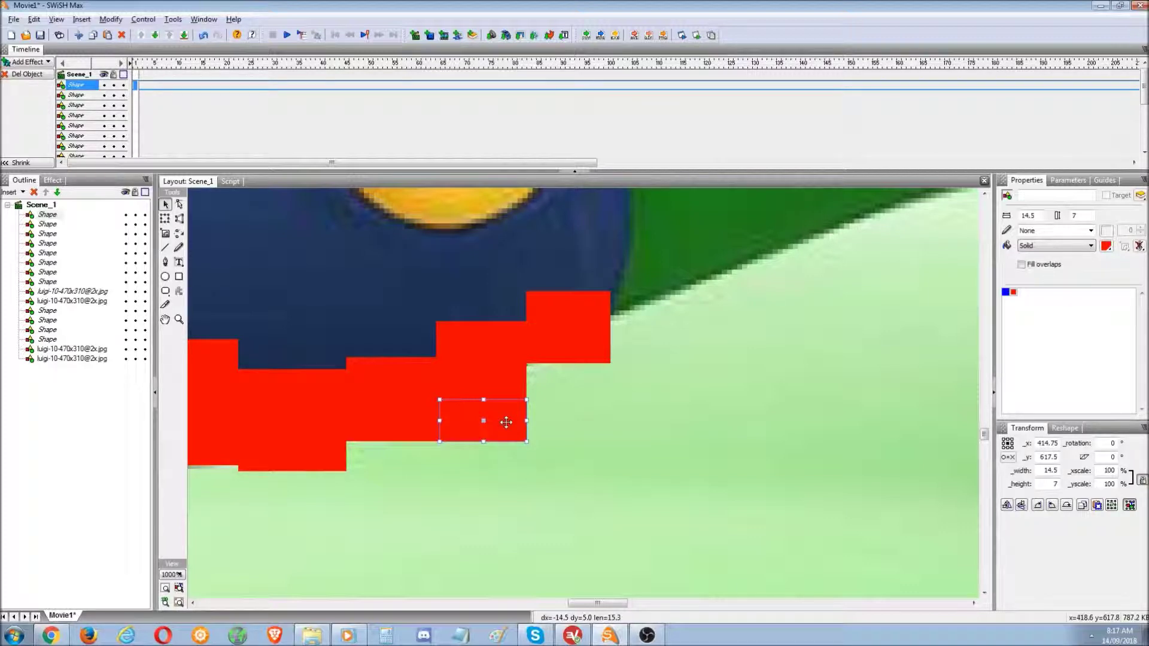
mouse_move(506, 423)
left_mouse_down()
mouse_move(523, 429)
mouse_move(510, 423)
left_mouse_up()
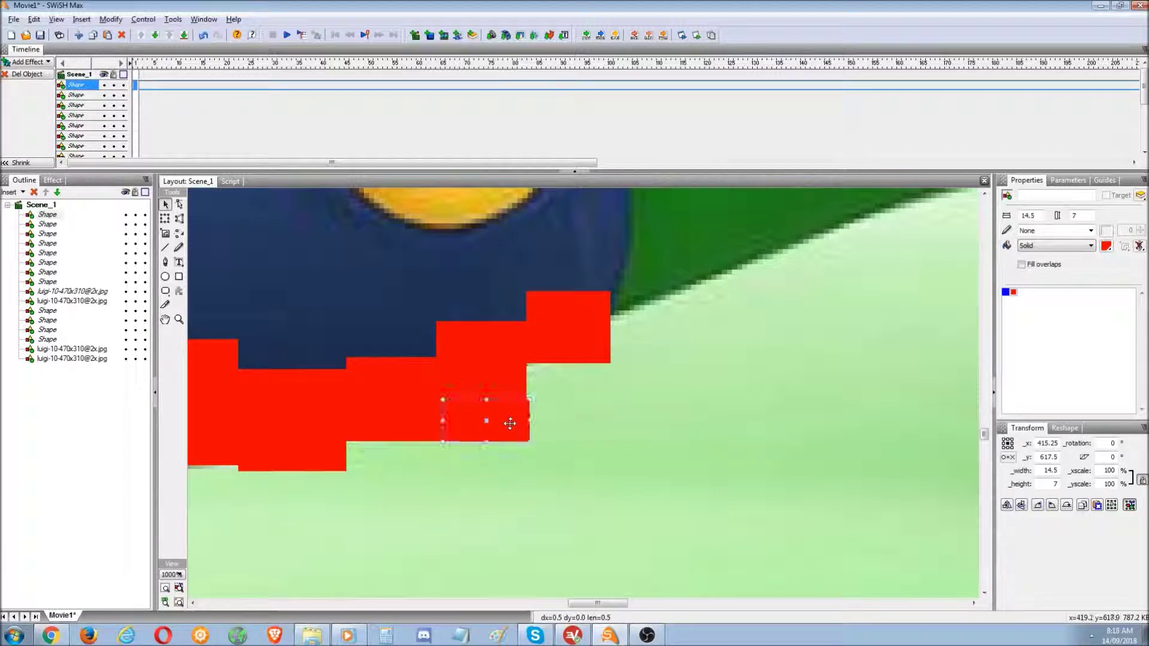
Trim the small red rectangle to 14 by 7 so its right edge lines up with the block above
left_click(527, 430)
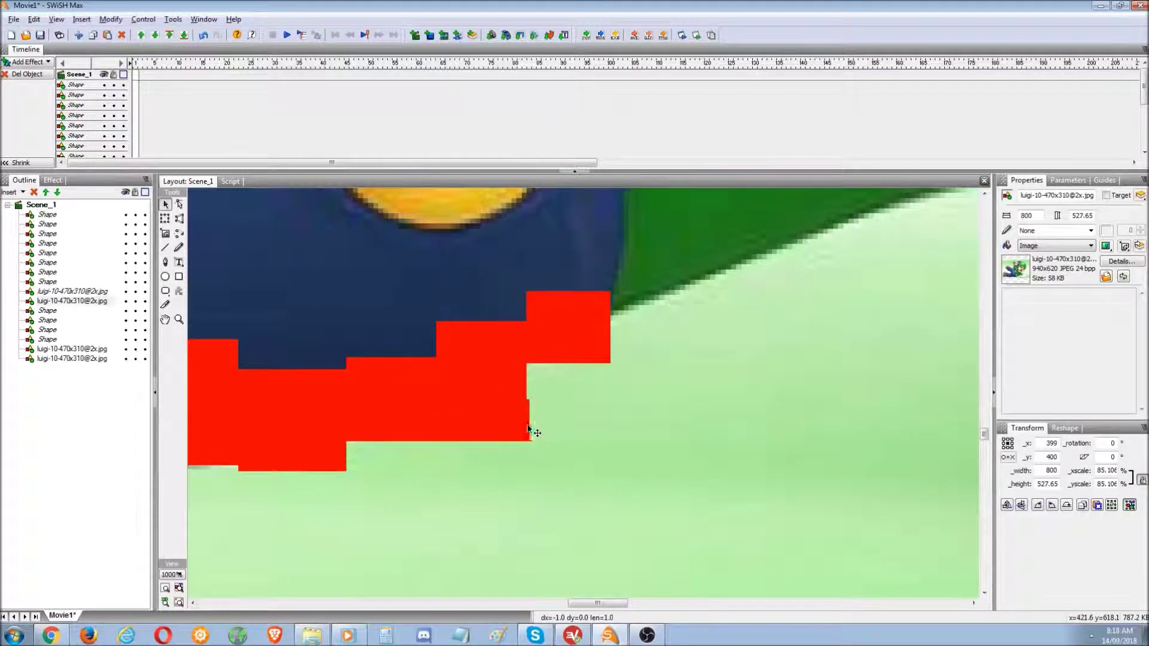
left_click(528, 427)
left_click_drag(528, 418, 527, 418)
left_click(503, 376)
left_click(494, 419)
left_click(608, 446)
left_click(474, 401)
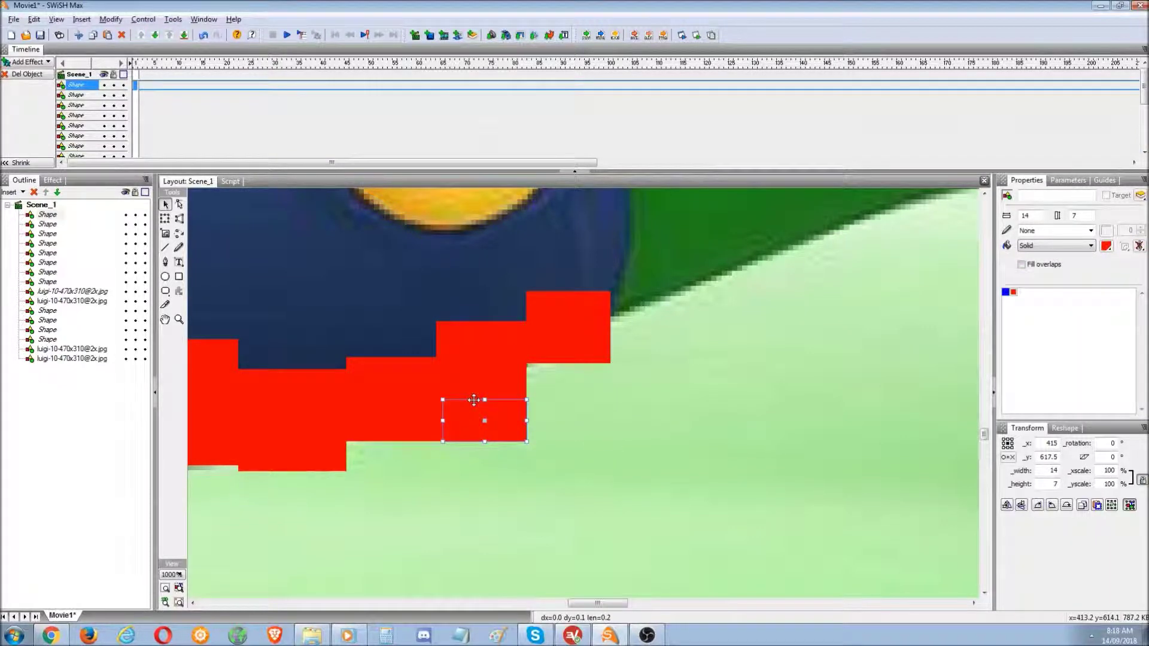
Change the 14 by 7 rectangle's fill to a gradient and add a red (FF0000) colour stop at its middle
left_click(1090, 246)
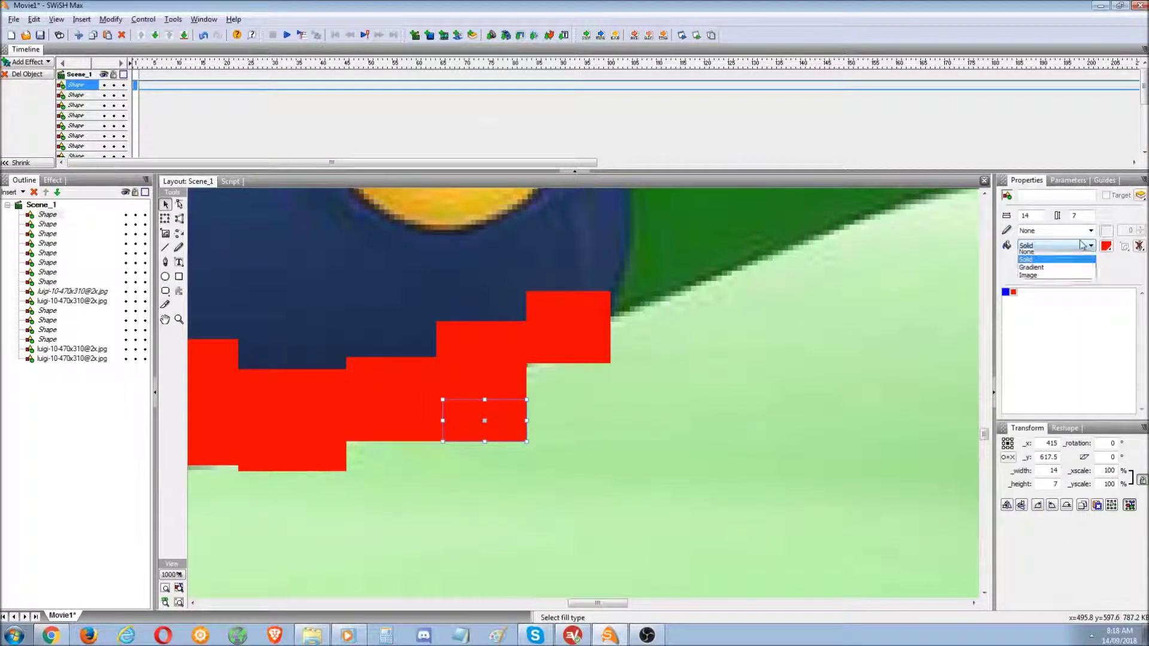
left_click(1071, 269)
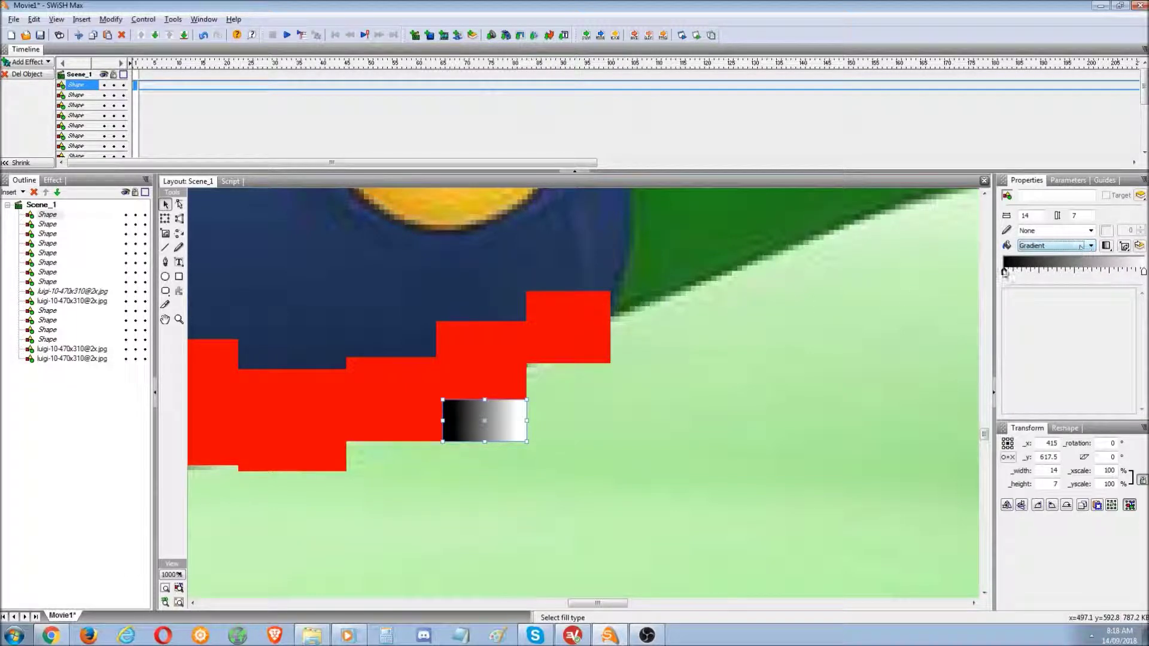
mouse_move(1006, 275)
left_mouse_down()
mouse_move(1108, 274)
mouse_move(1007, 276)
mouse_move(991, 295)
mouse_move(1004, 273)
left_mouse_up()
left_click(1075, 271)
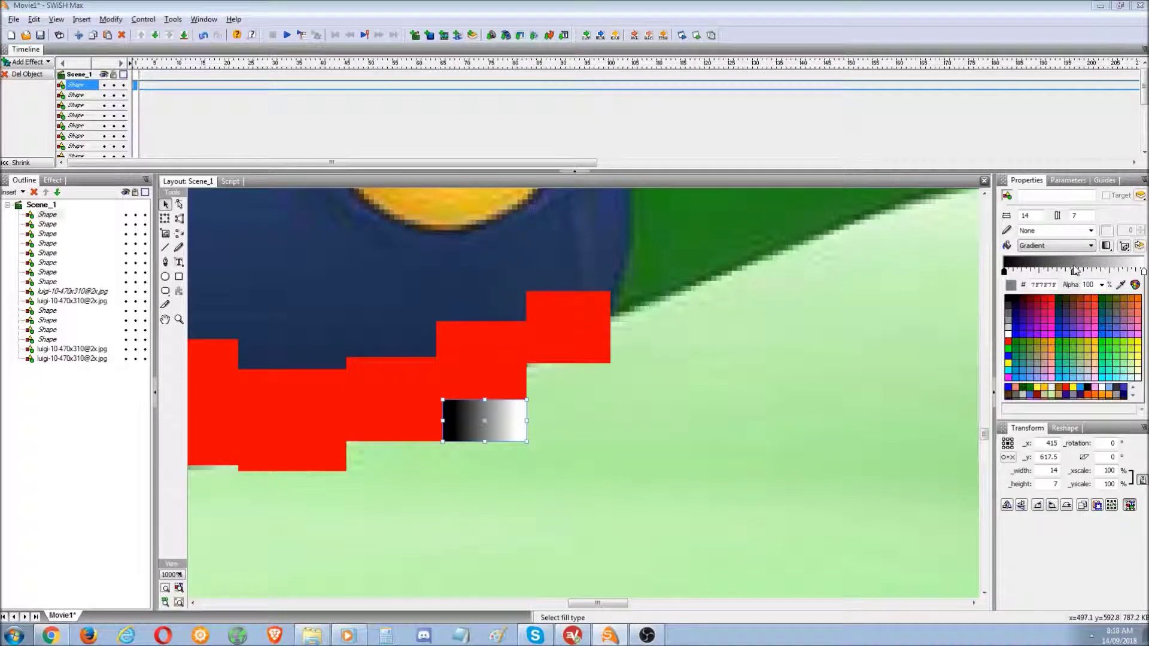
left_click(1054, 297)
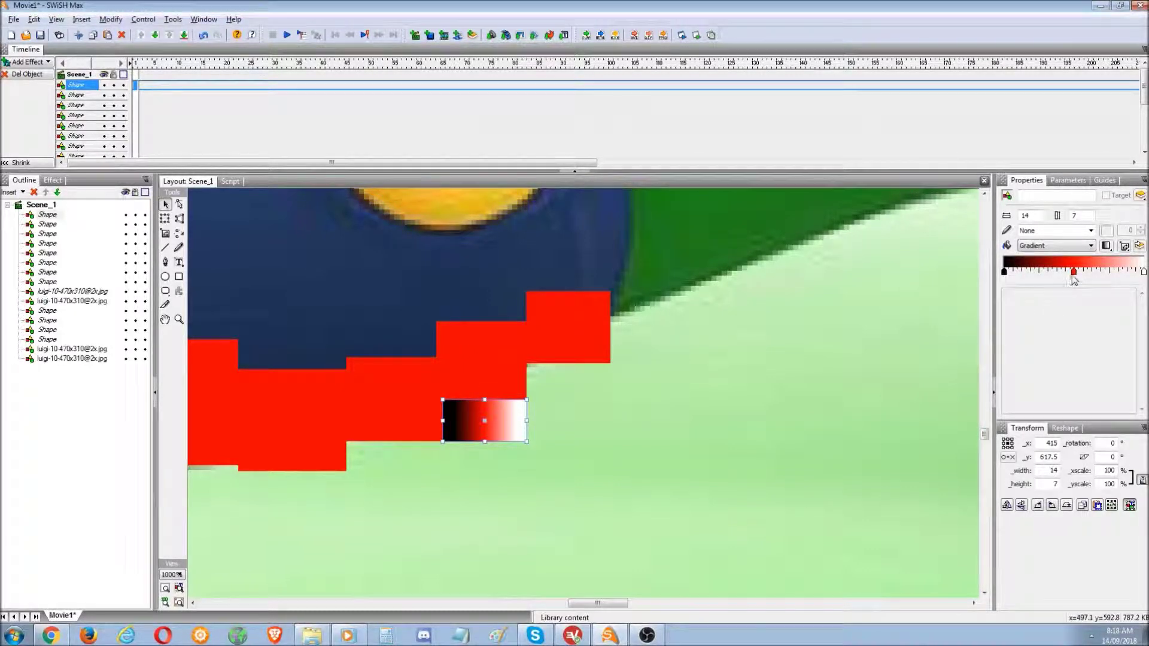
Replace the gradient's black starting stop with the red one and make the gradient radial
left_click_drag(1074, 272, 1046, 273)
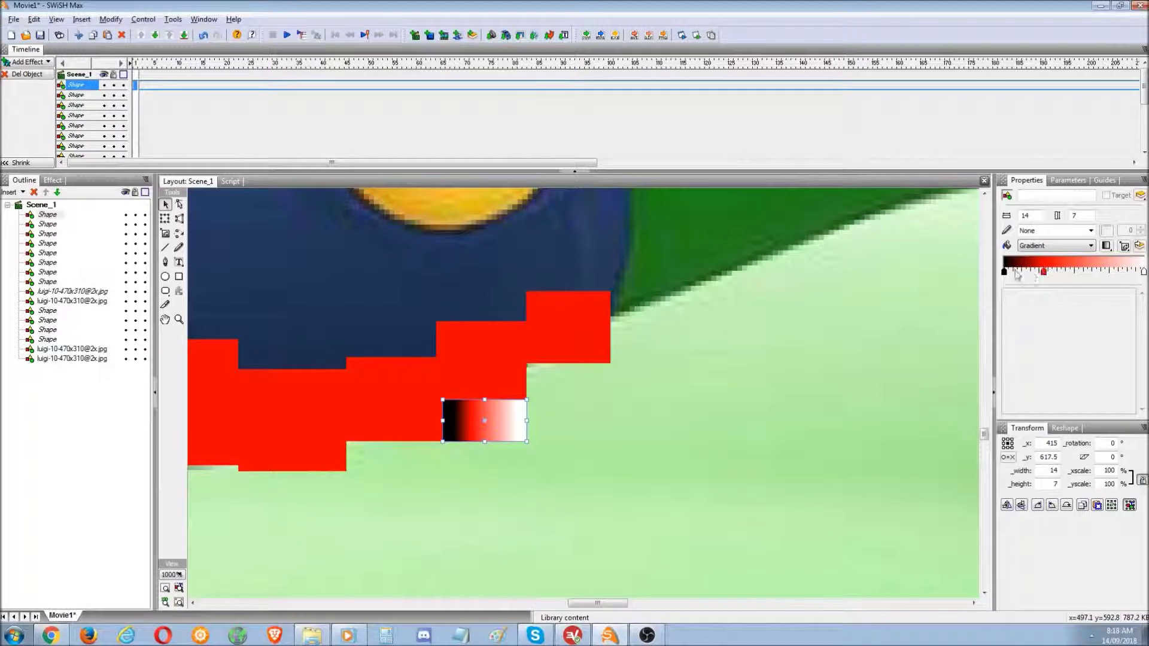
left_click_drag(1005, 272, 856, 283)
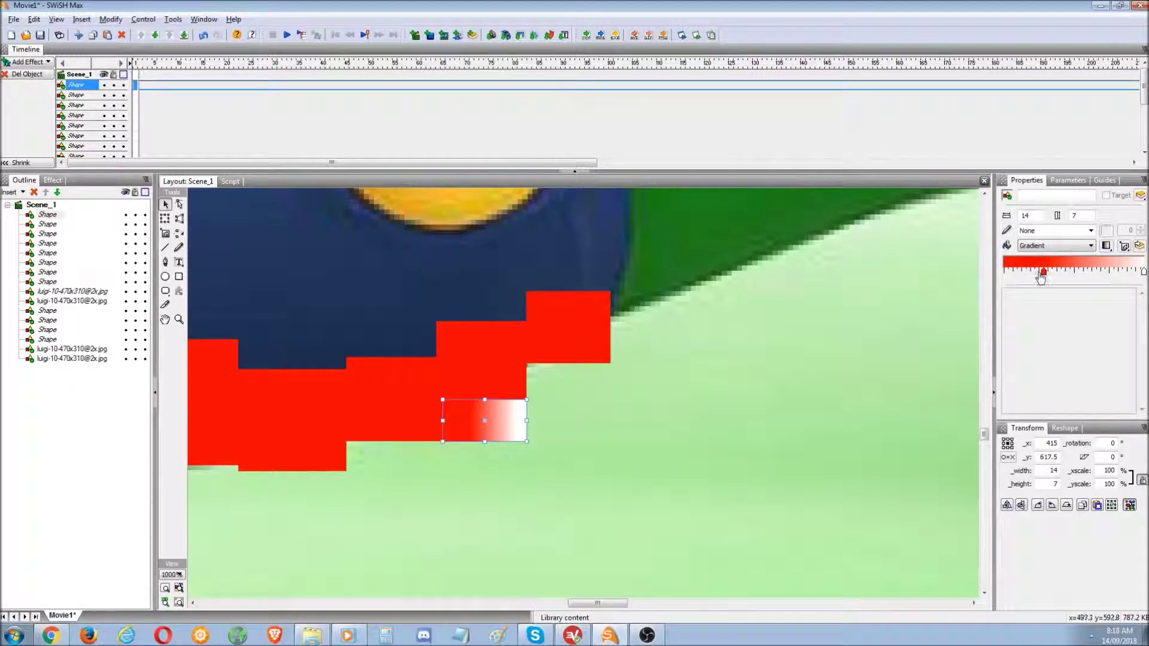
left_click_drag(1044, 272, 1006, 277)
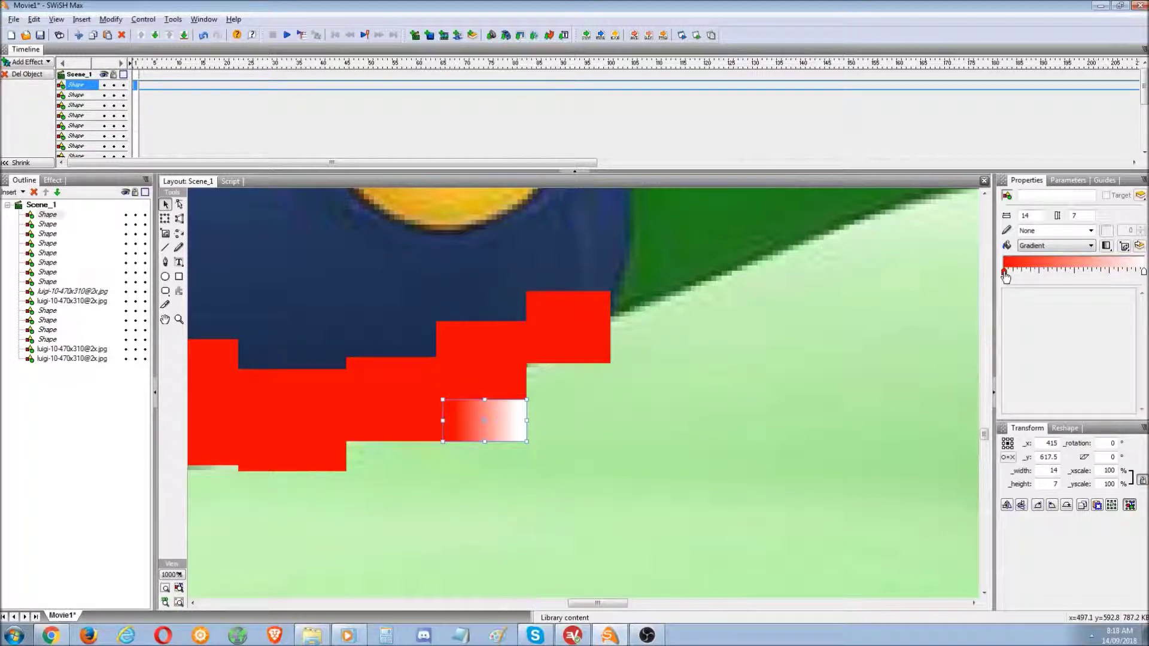
left_click(1108, 250)
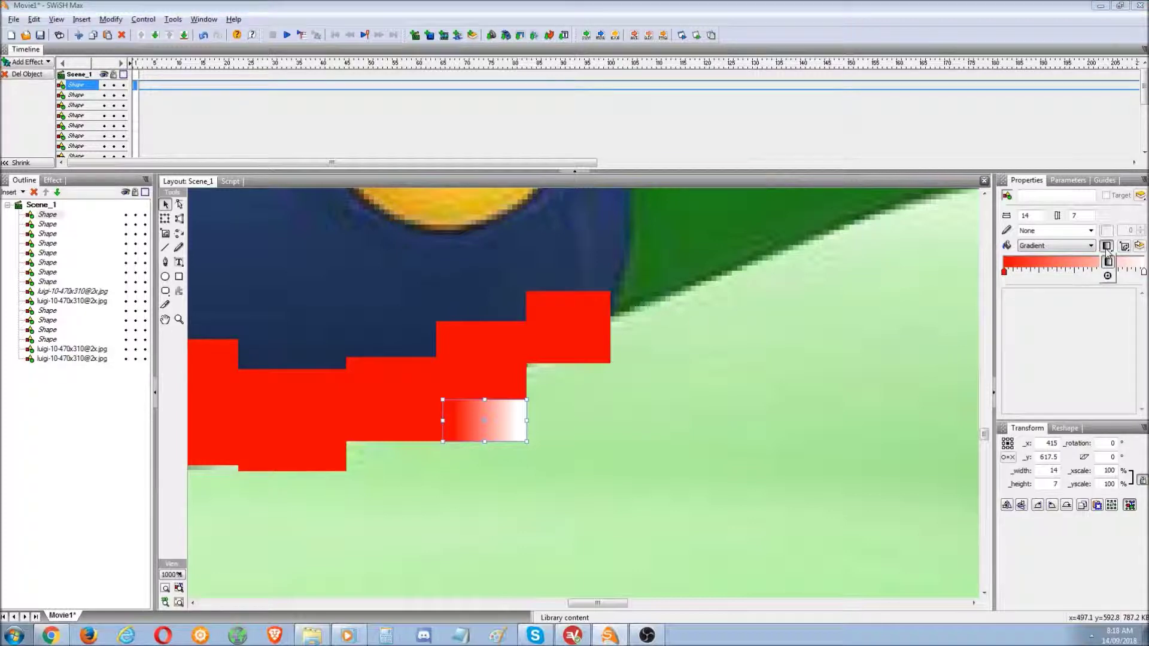
left_click(1108, 277)
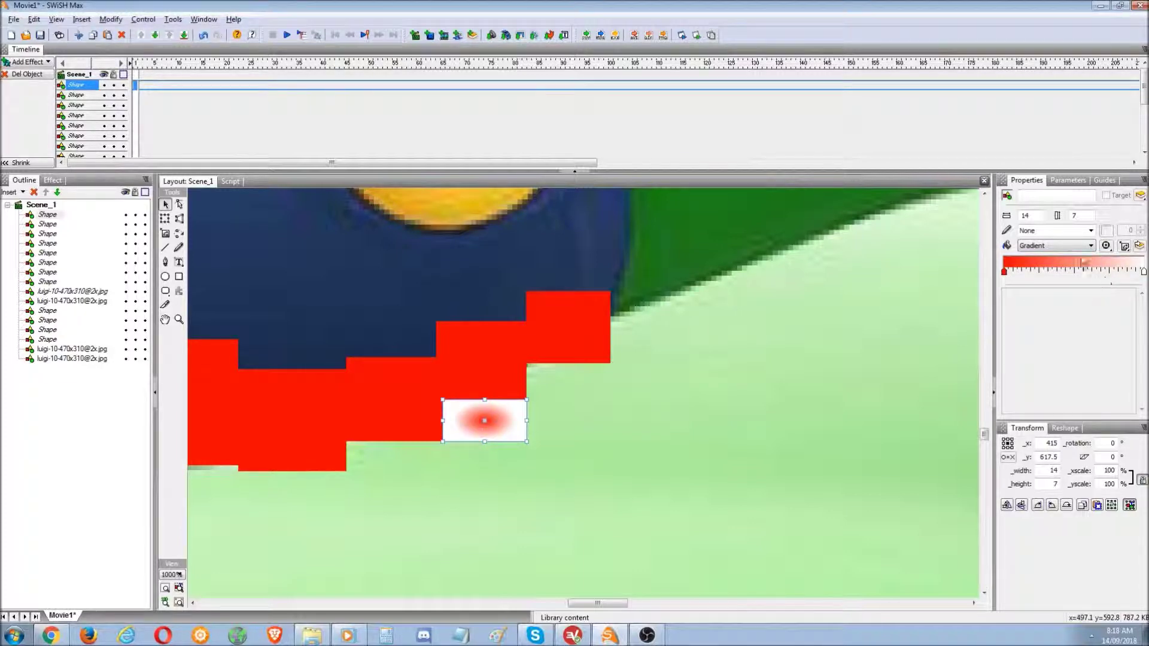
Set the red gradient stop's alpha to 50% and move the rectangle onto the blue overalls at x 408, y 592
left_click(1085, 246)
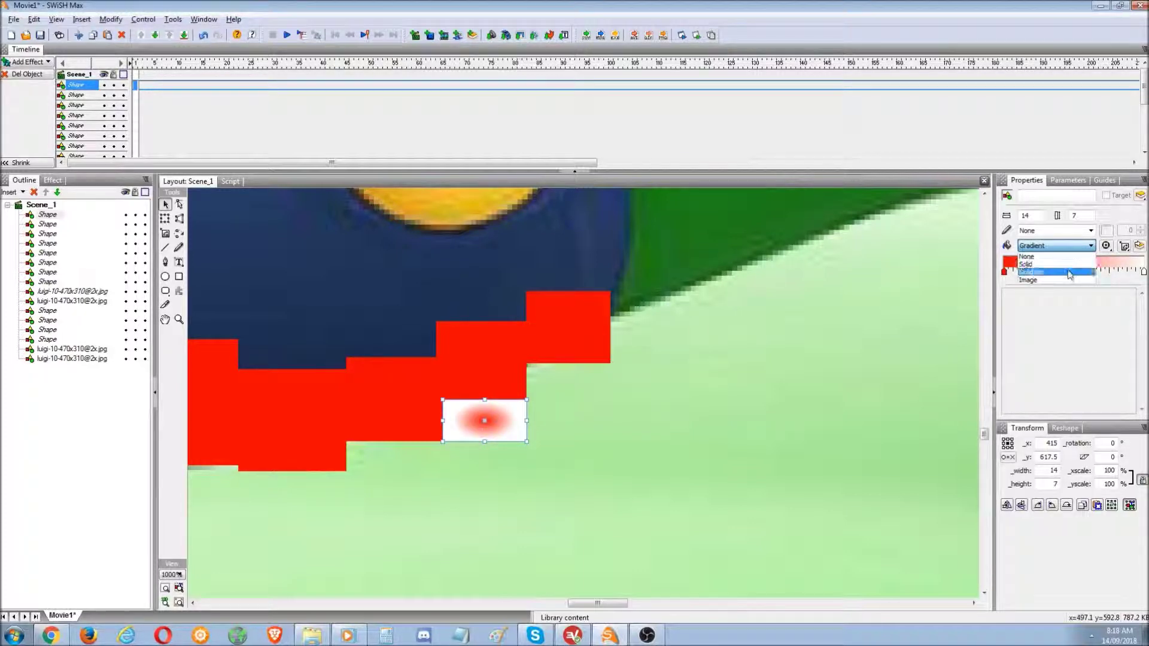
left_click(1031, 272)
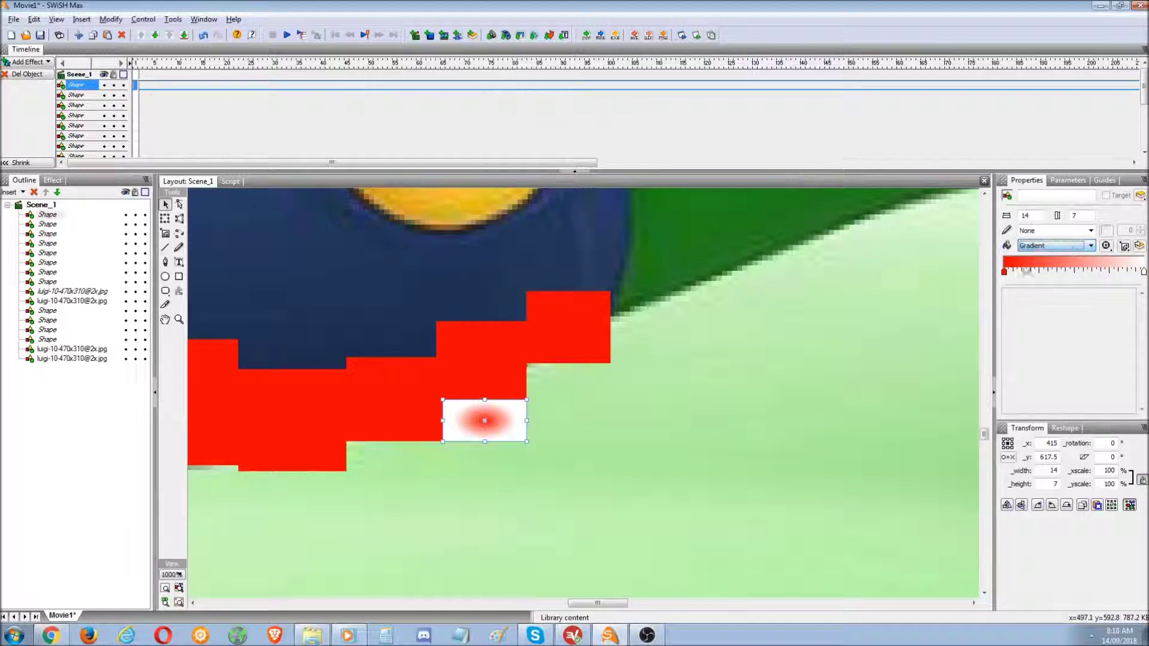
left_click(1005, 273)
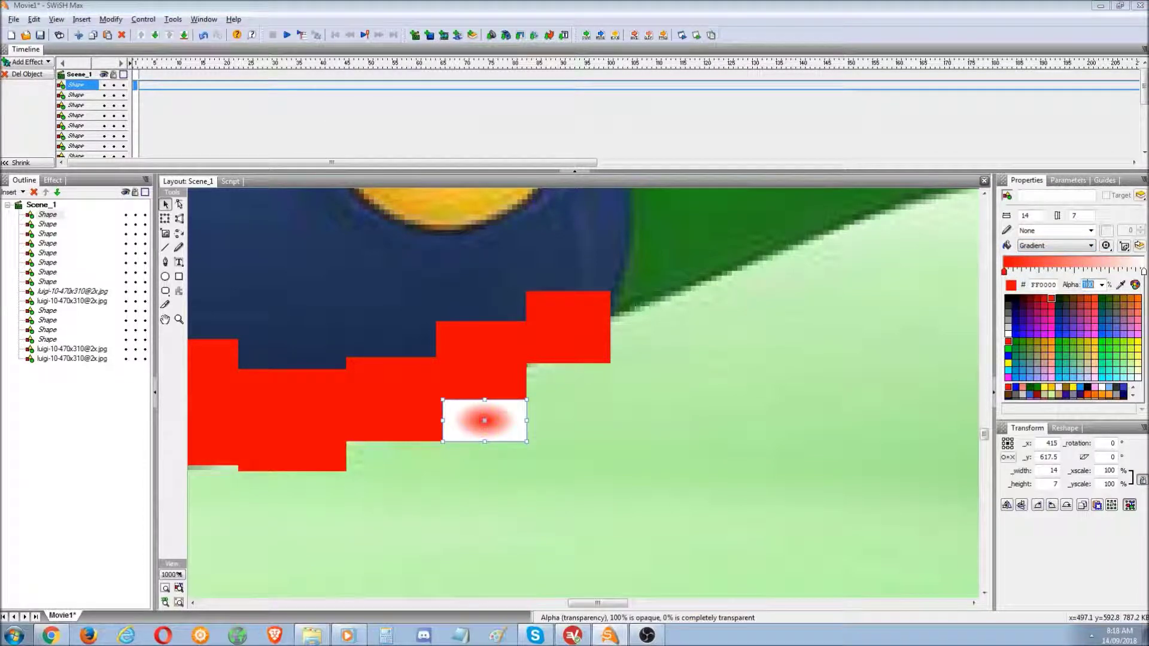
type("50")
key("Return")
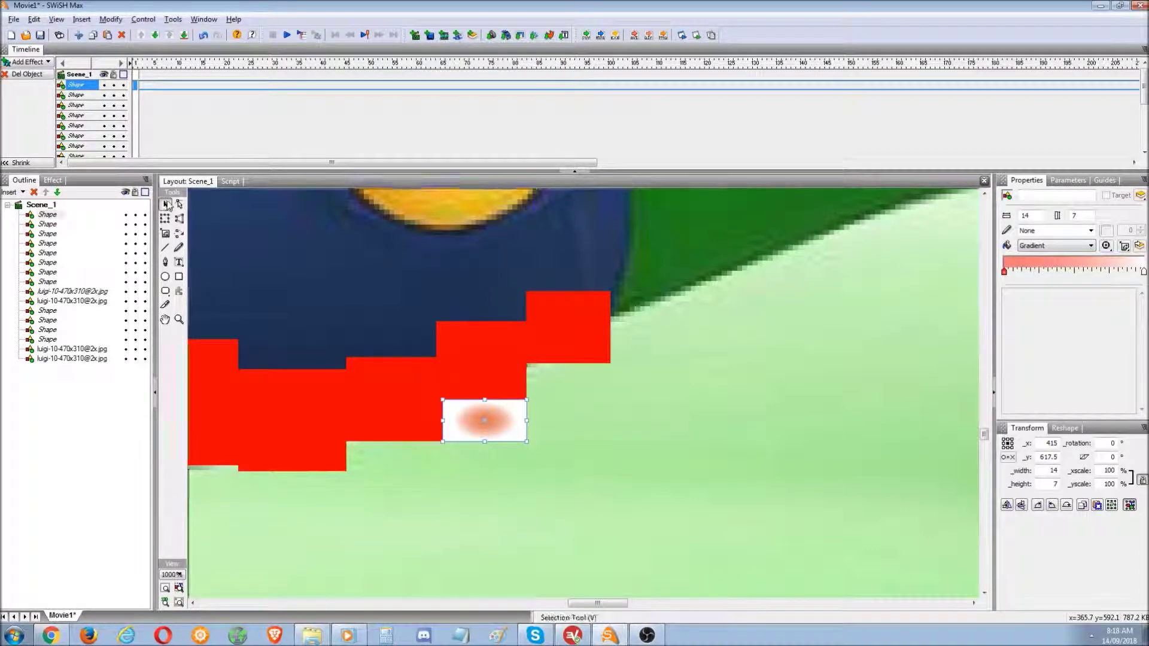
left_click_drag(500, 413, 458, 260)
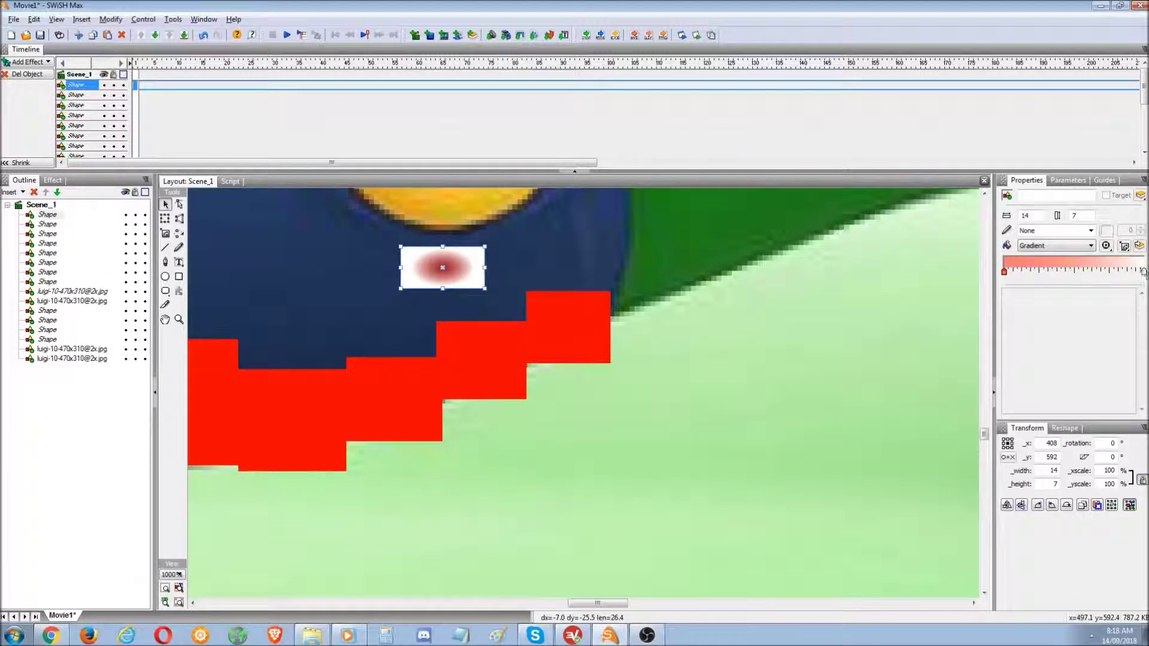
Make the white end stop of the small rectangle's radial gradient fully transparent
left_click(1143, 271)
double_click(1090, 285)
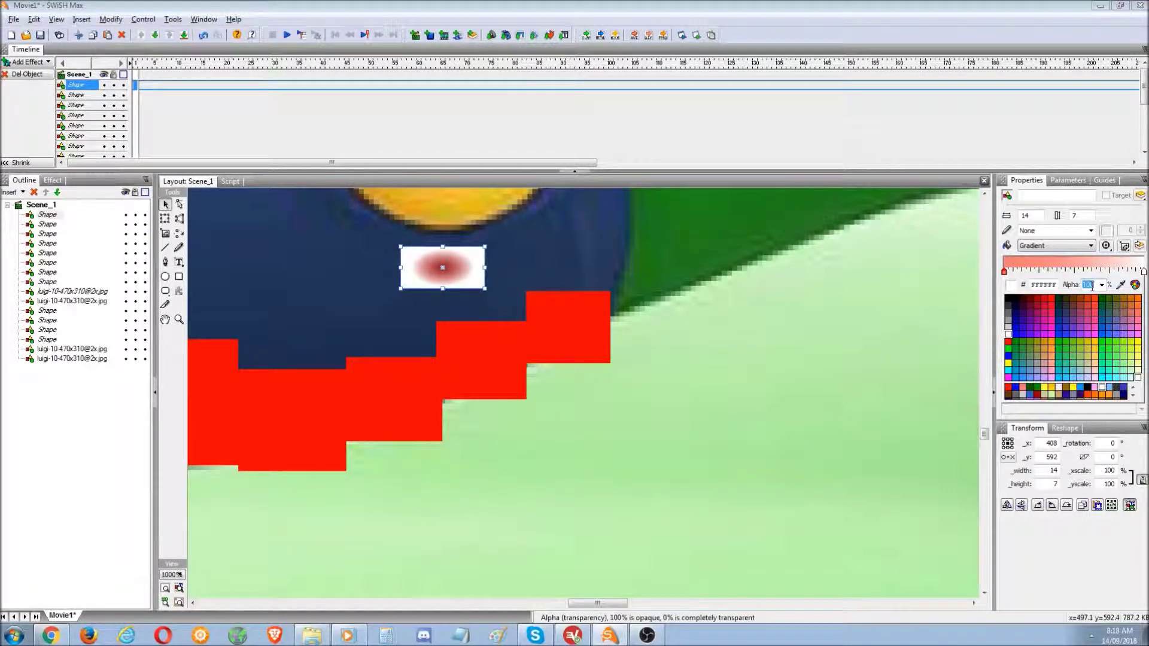
key("Return")
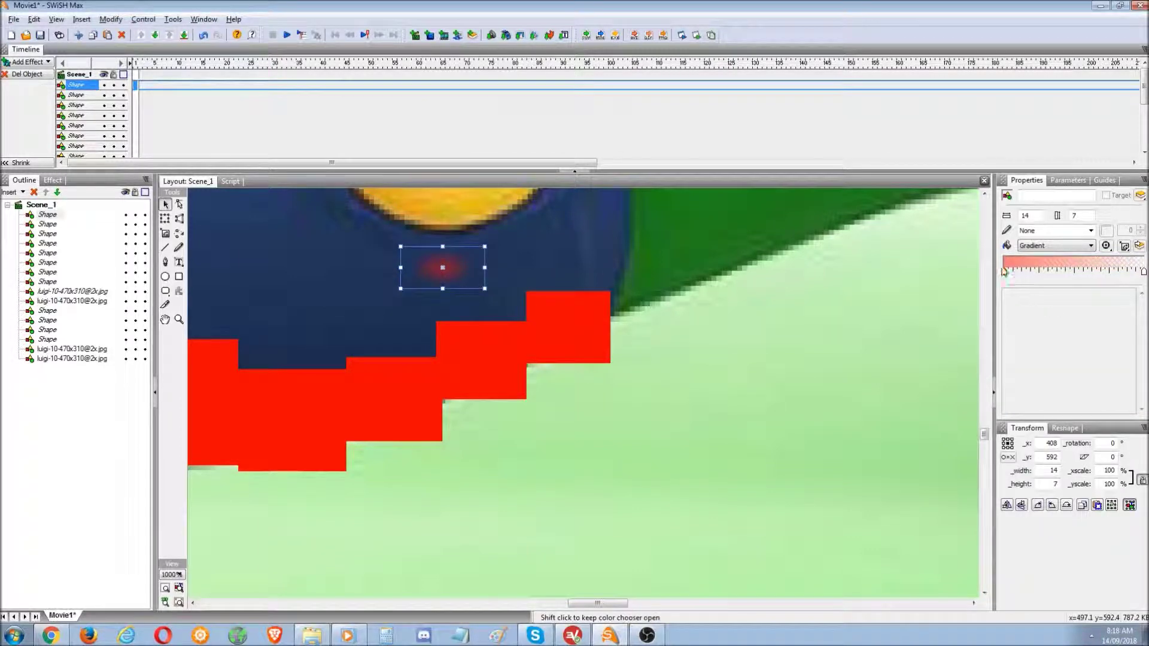
Set the gradient's red stop to 100% alpha and move the rectangle down to y 594 on the blue overalls
left_click(1005, 272)
double_click(1095, 287)
type("100")
key("Return")
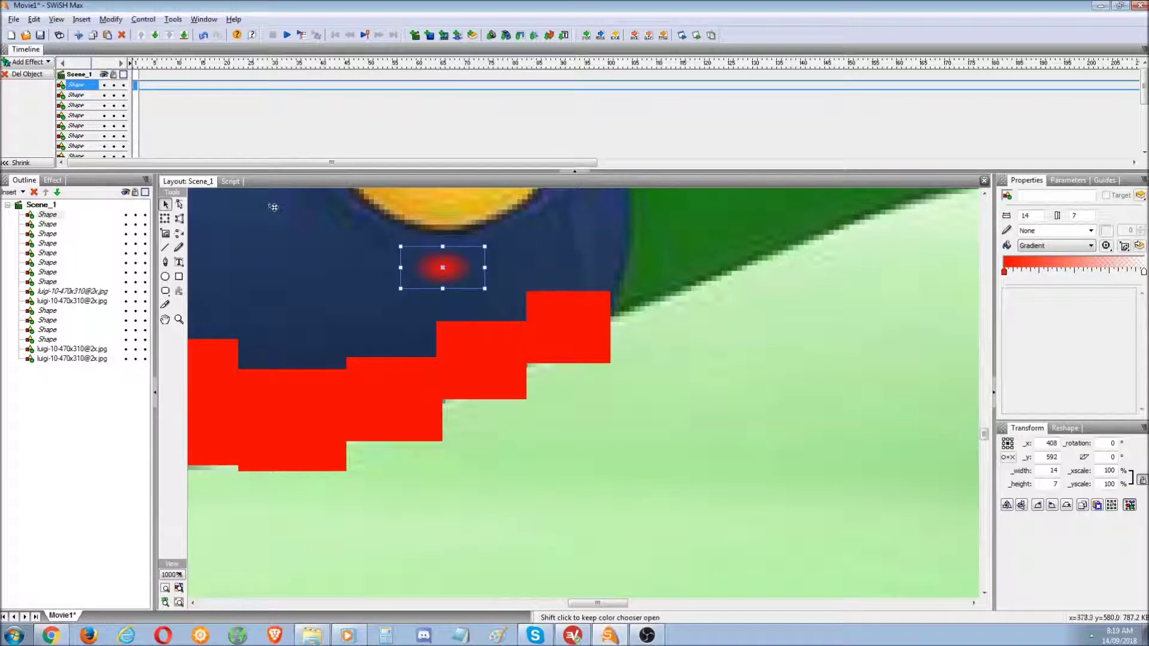
left_click_drag(460, 256, 466, 292)
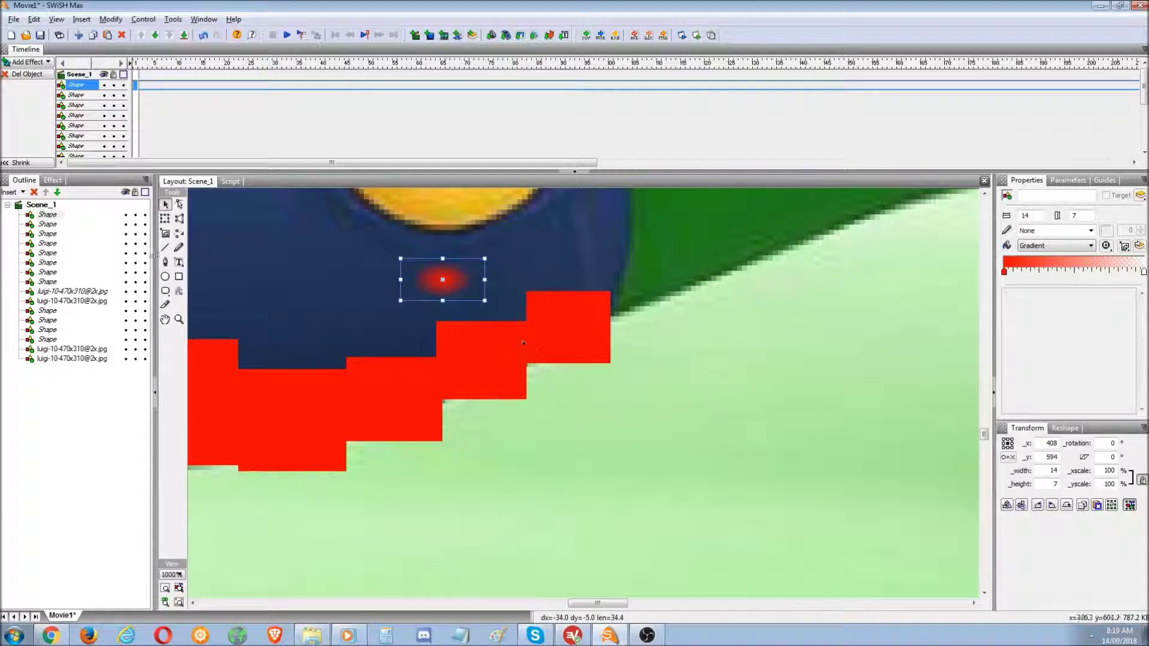
Draw three black lines with the Line tool, one across the red blocks and two crossing each other beside them
left_click(165, 248)
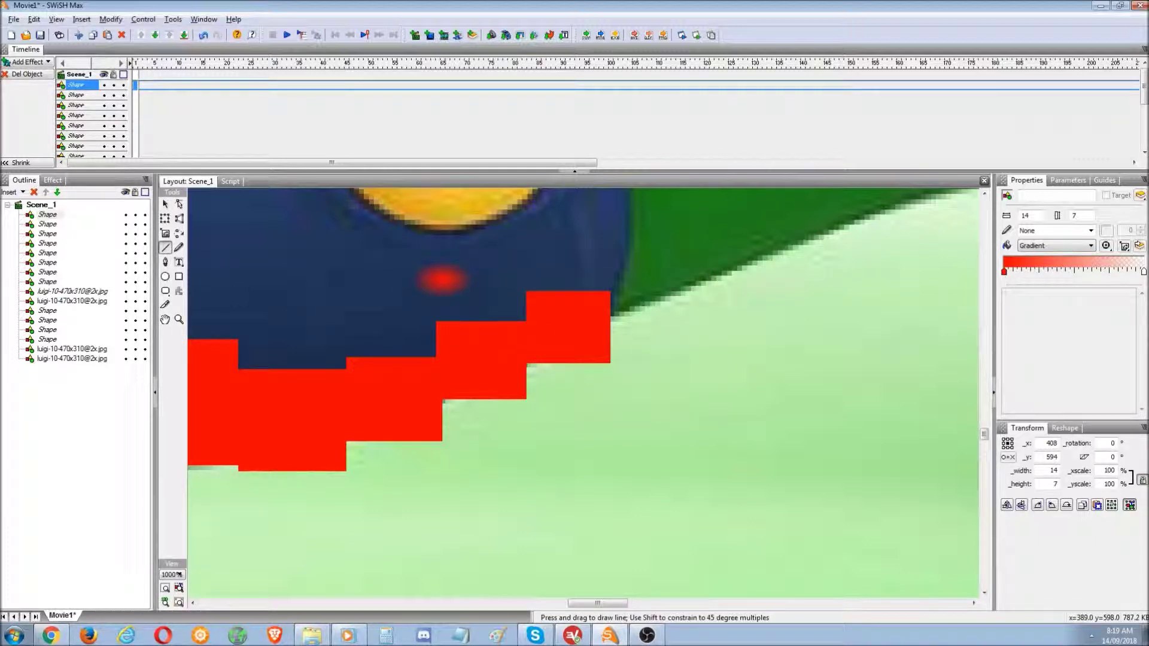
left_click_drag(394, 308, 544, 519)
left_click_drag(604, 375, 785, 297)
left_click_drag(785, 369, 594, 269)
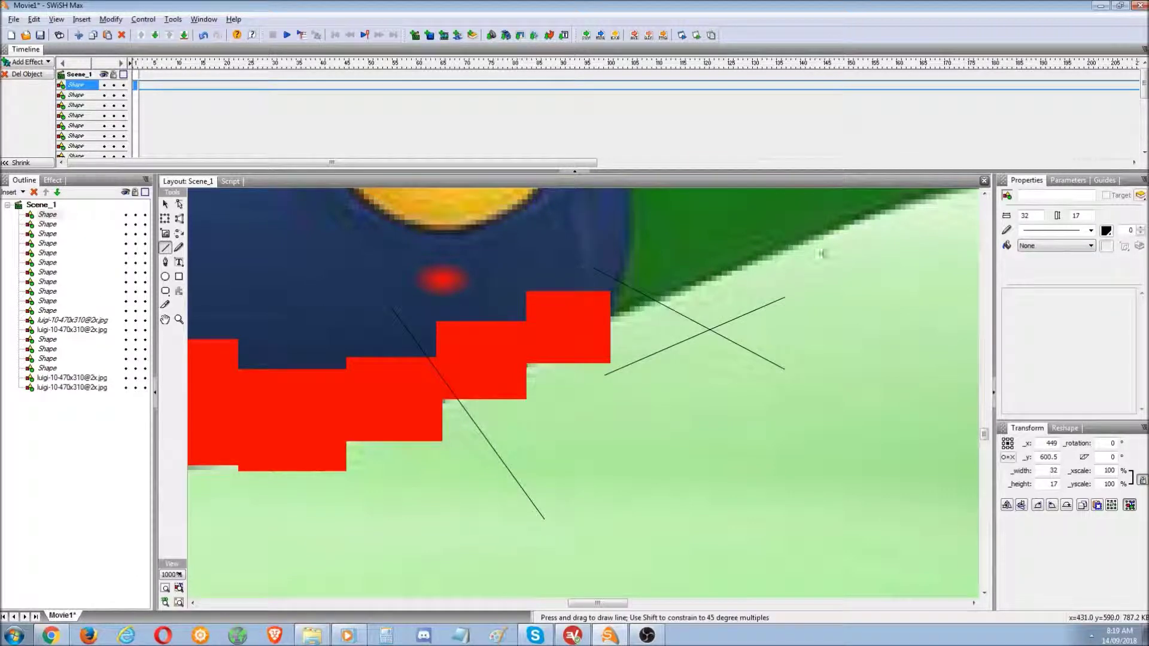
Change the line colour to blue and draw two more diagonal lines over the light green background
left_click(1107, 245)
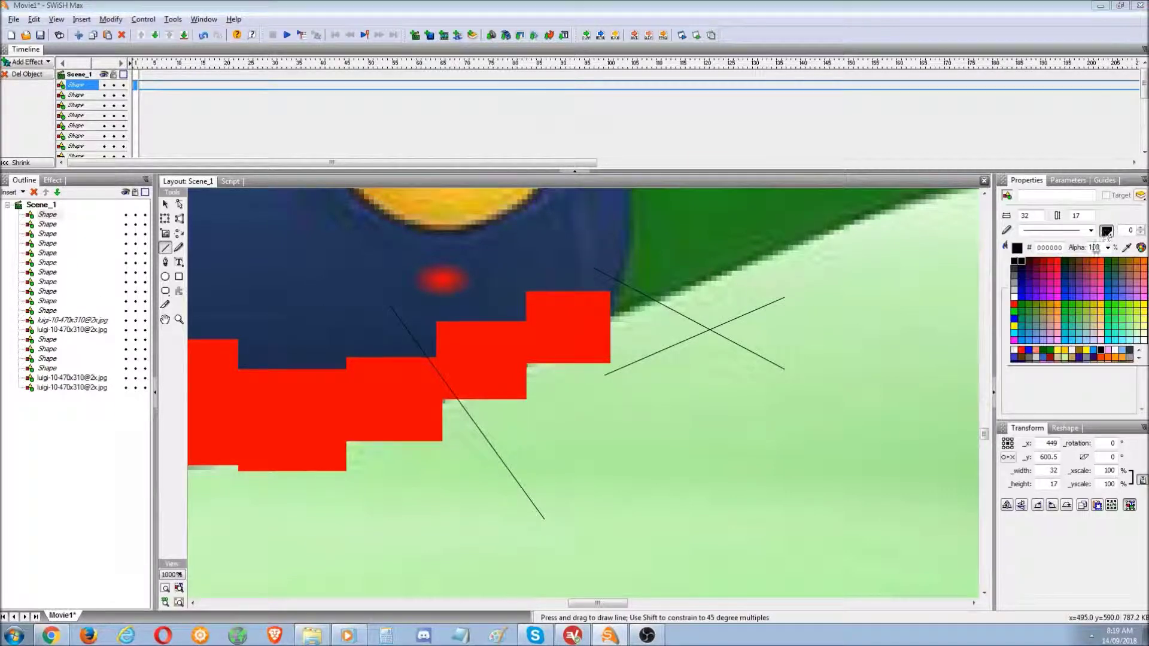
left_click(1025, 297)
left_click_drag(911, 347, 707, 388)
left_click_drag(635, 358, 778, 484)
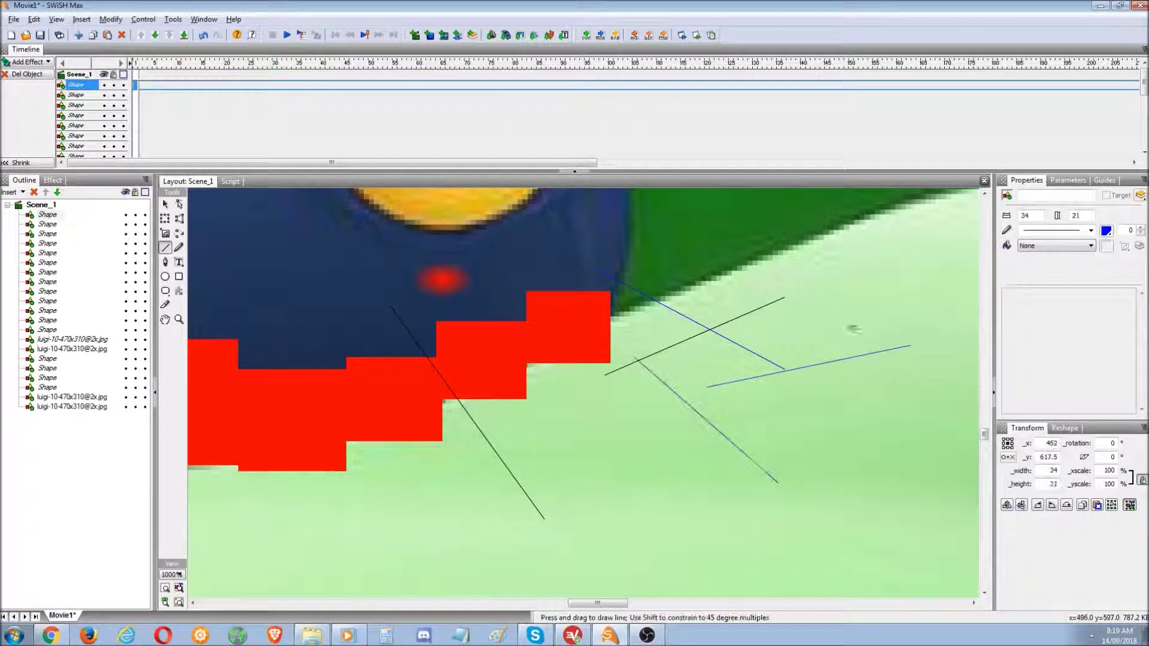
Change the line colour to yellow and draw two lines, about 28 by 26 and about 19 by 9
left_click(1107, 244)
left_click(1144, 307)
left_click_drag(766, 417, 599, 262)
left_click_drag(536, 438, 649, 491)
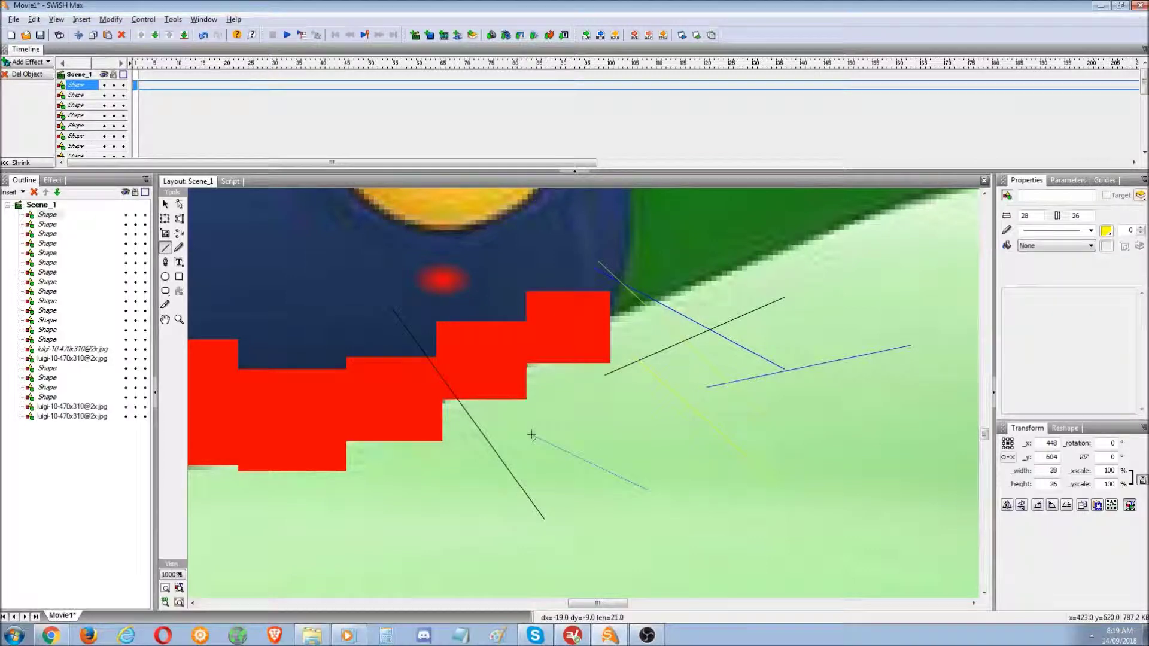
Convert the short 19 by 9 yellow line to a cubic segment and bend it into an S-shaped curve
left_click(179, 204)
left_click(593, 460)
right_click(589, 465)
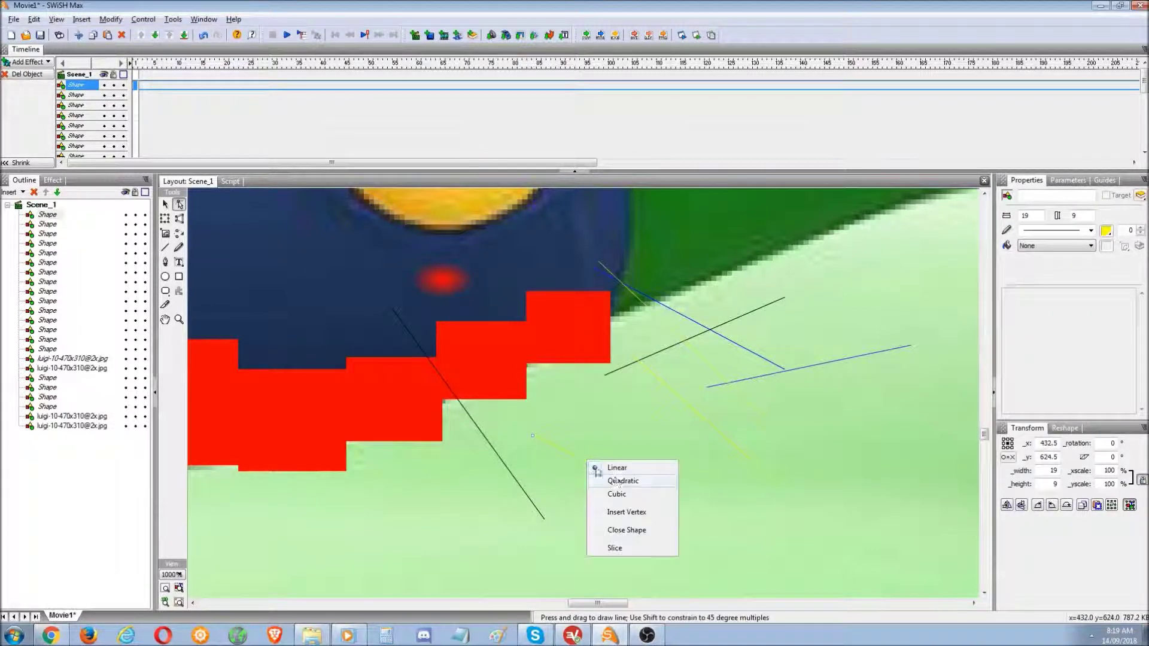
left_click(616, 494)
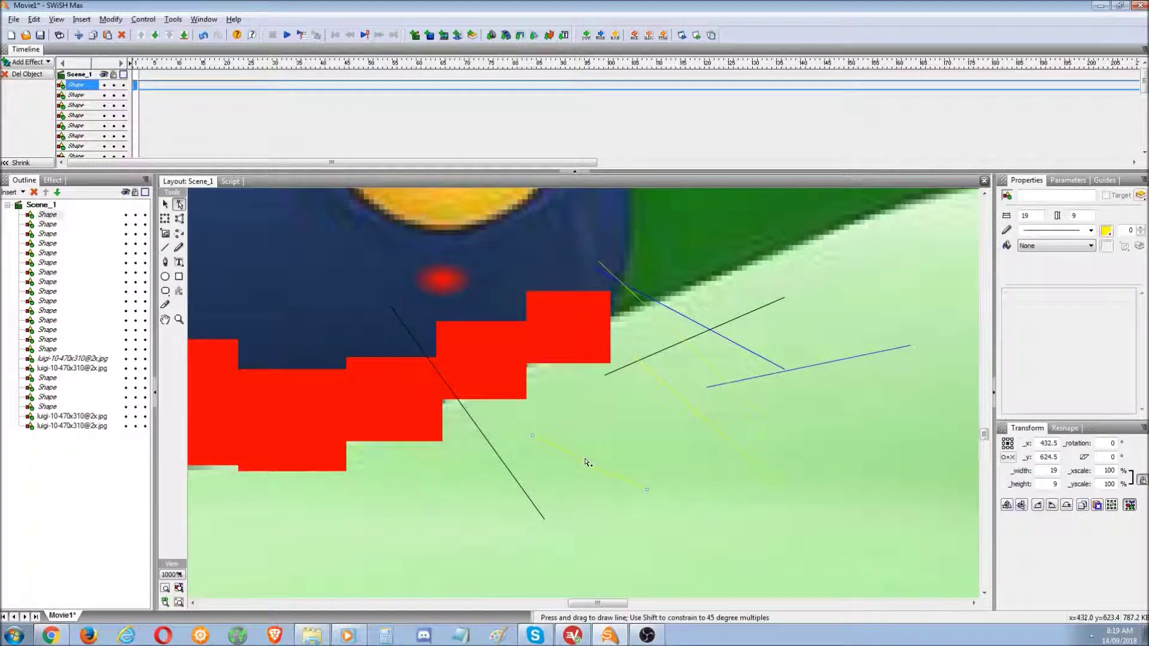
left_click_drag(572, 458, 532, 497)
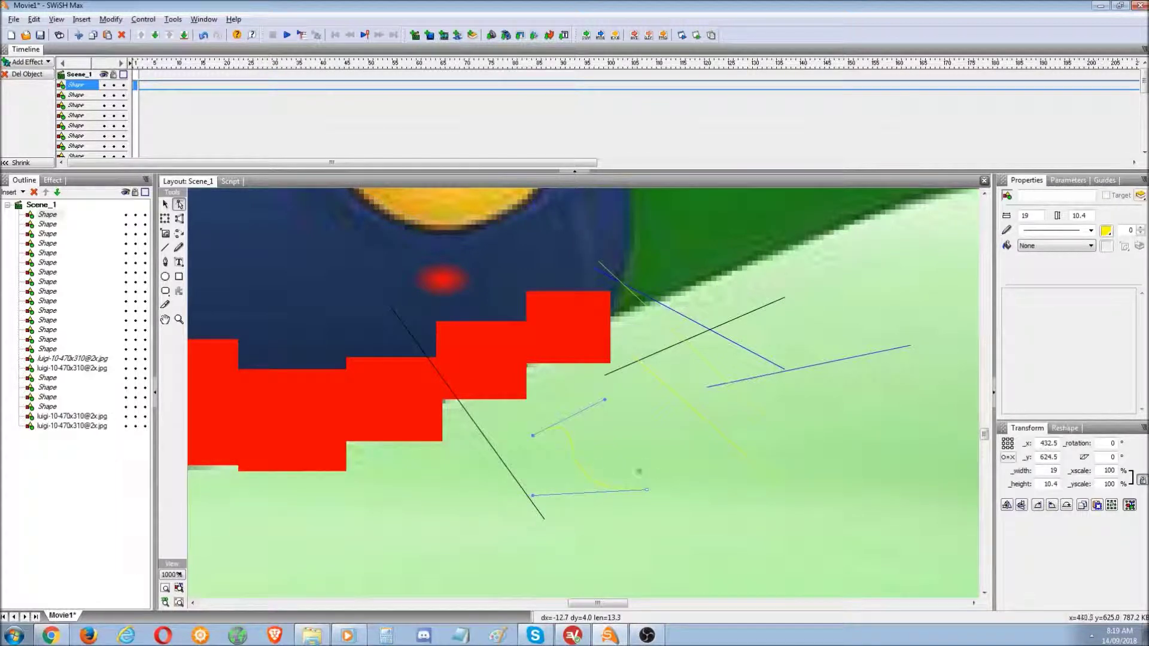
Set the yellow curve's line width to 3 and draw two more such lines, about 6 by 21 from its end and 10 by 14 nearby
left_click(1139, 232)
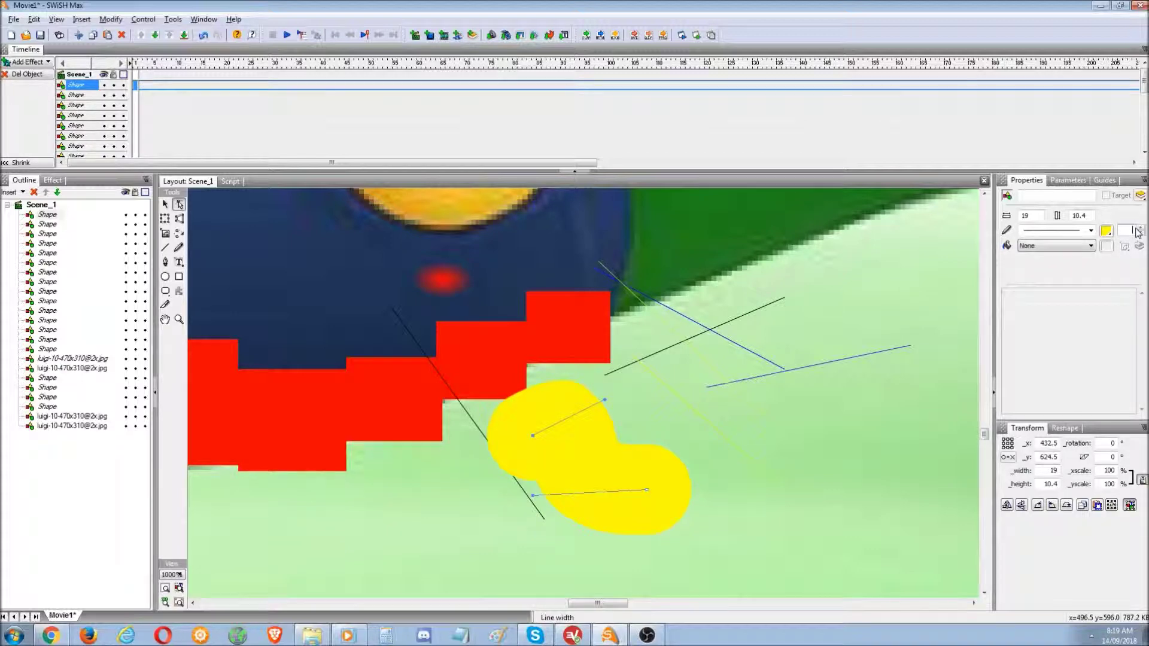
left_click(1139, 233)
left_click(1138, 233)
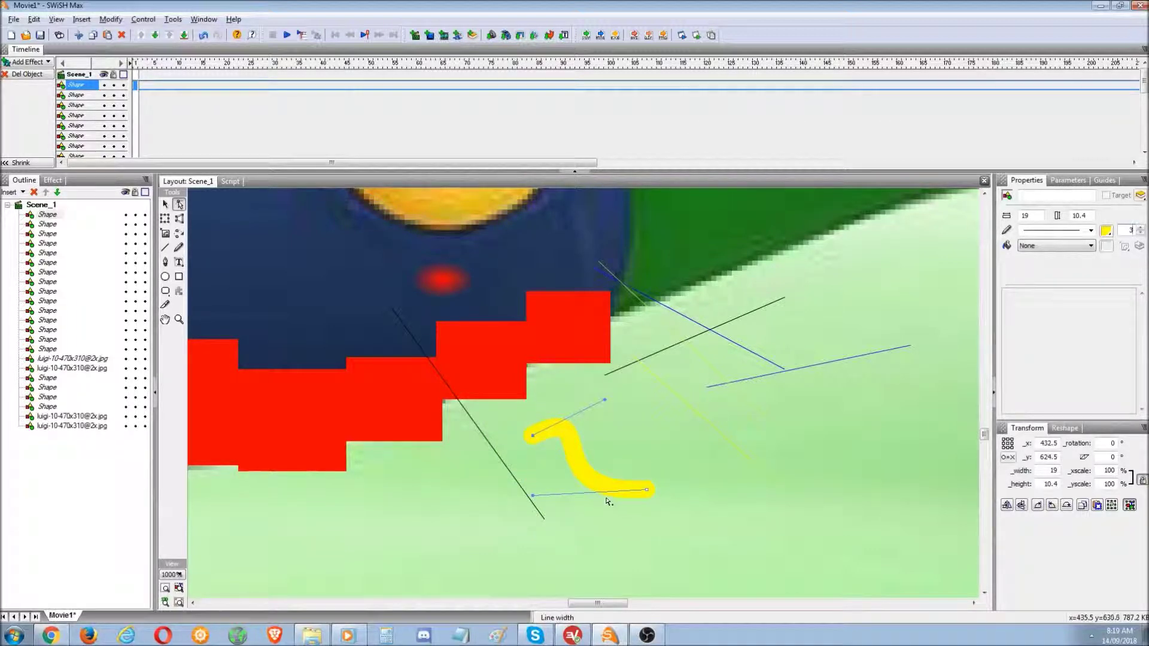
left_click(165, 247)
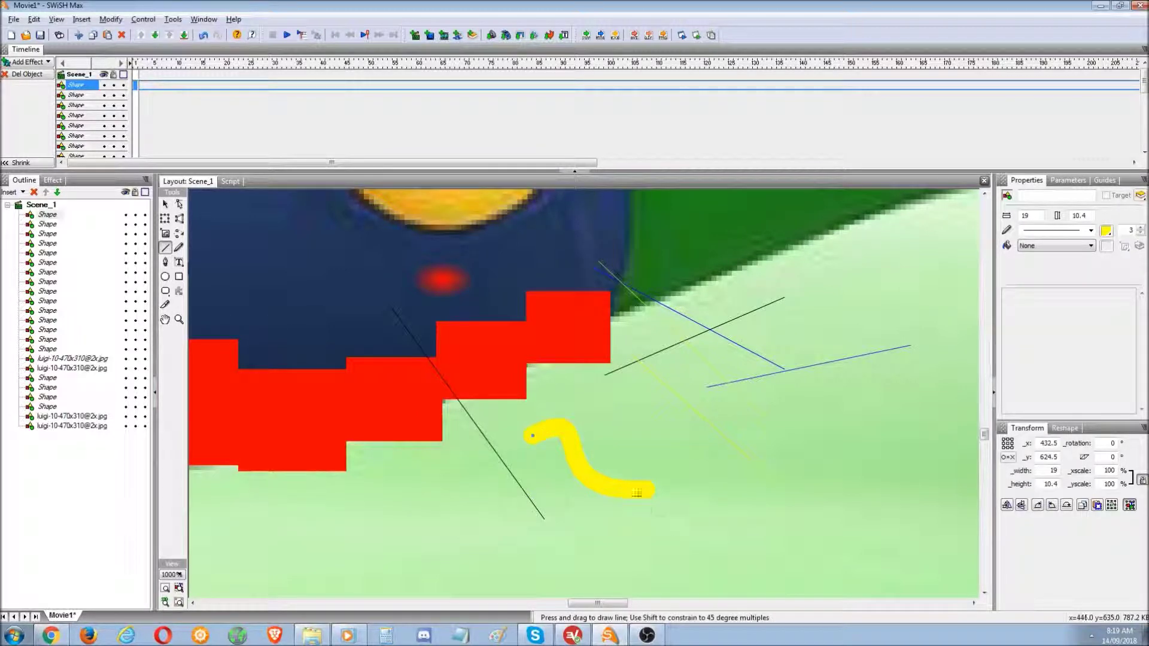
left_click_drag(651, 491, 690, 361)
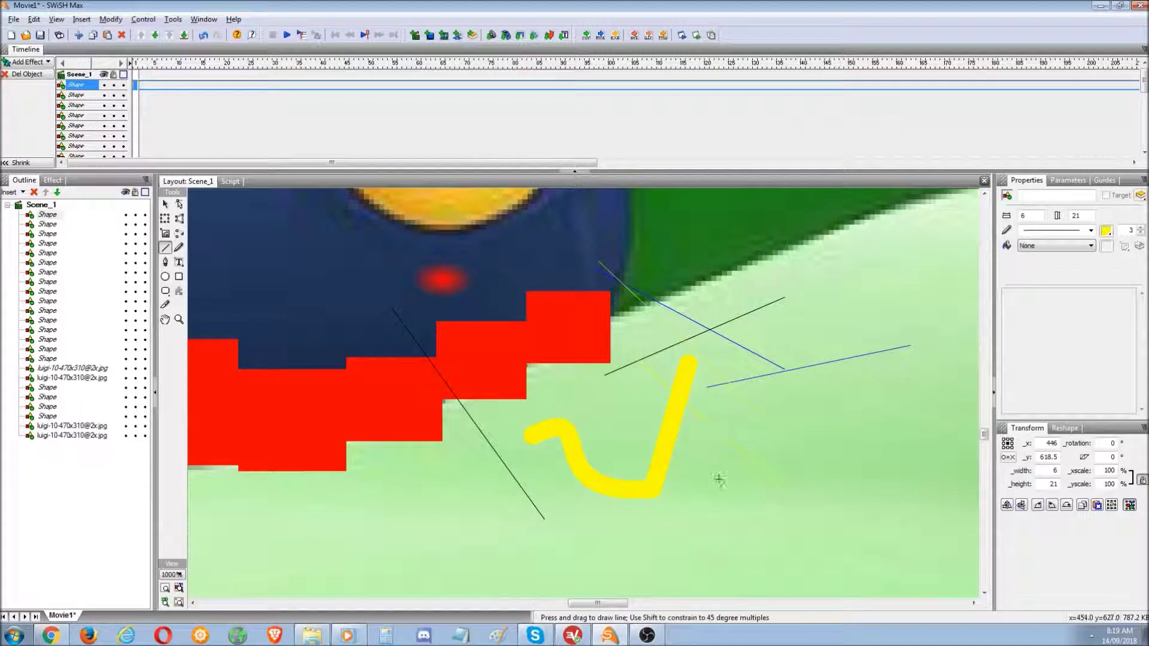
left_click_drag(732, 484, 789, 570)
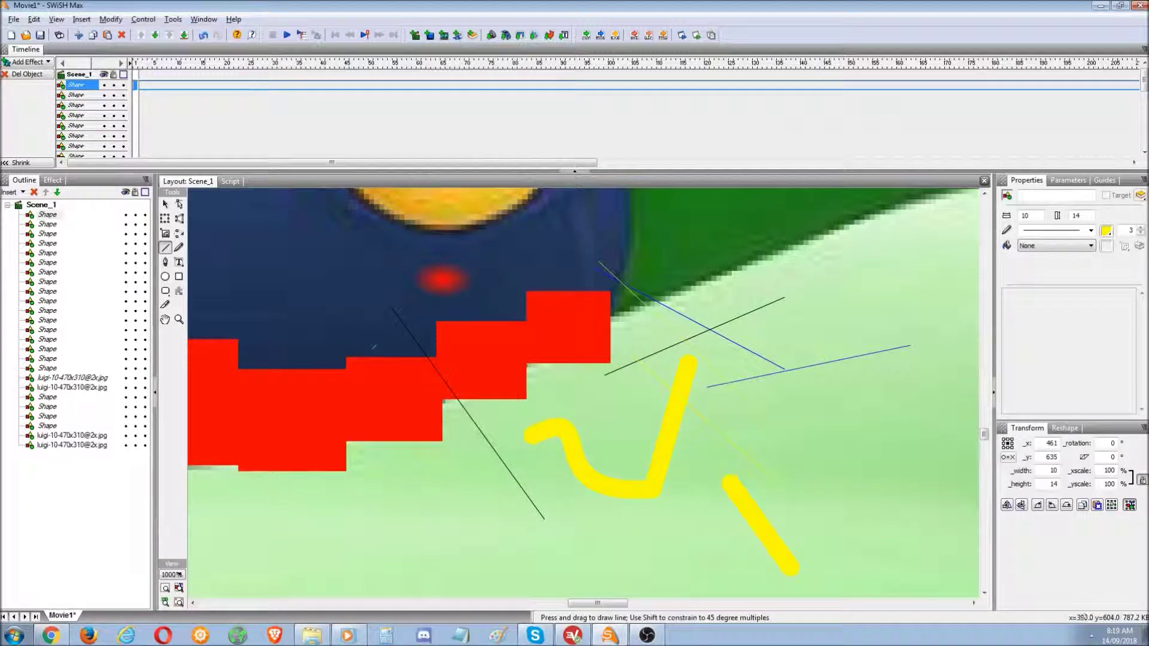
Draw an arrow AutoShape about 26 by 24 over the red blocks and give it a gradient fill
left_click(165, 291)
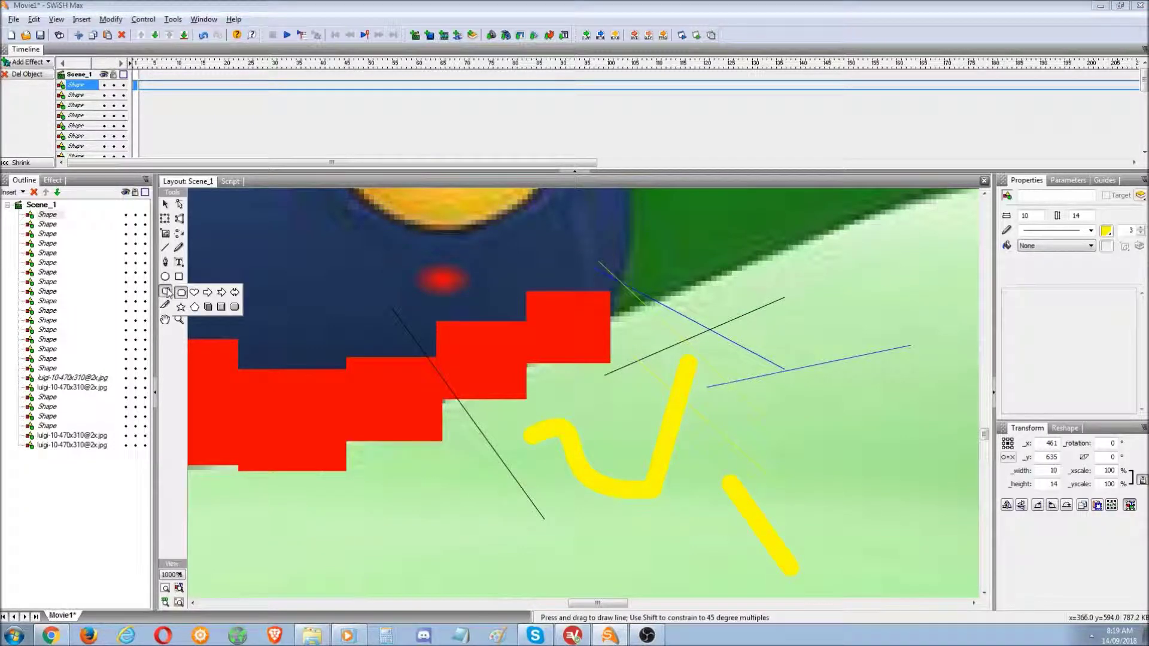
left_click_drag(346, 336, 506, 455)
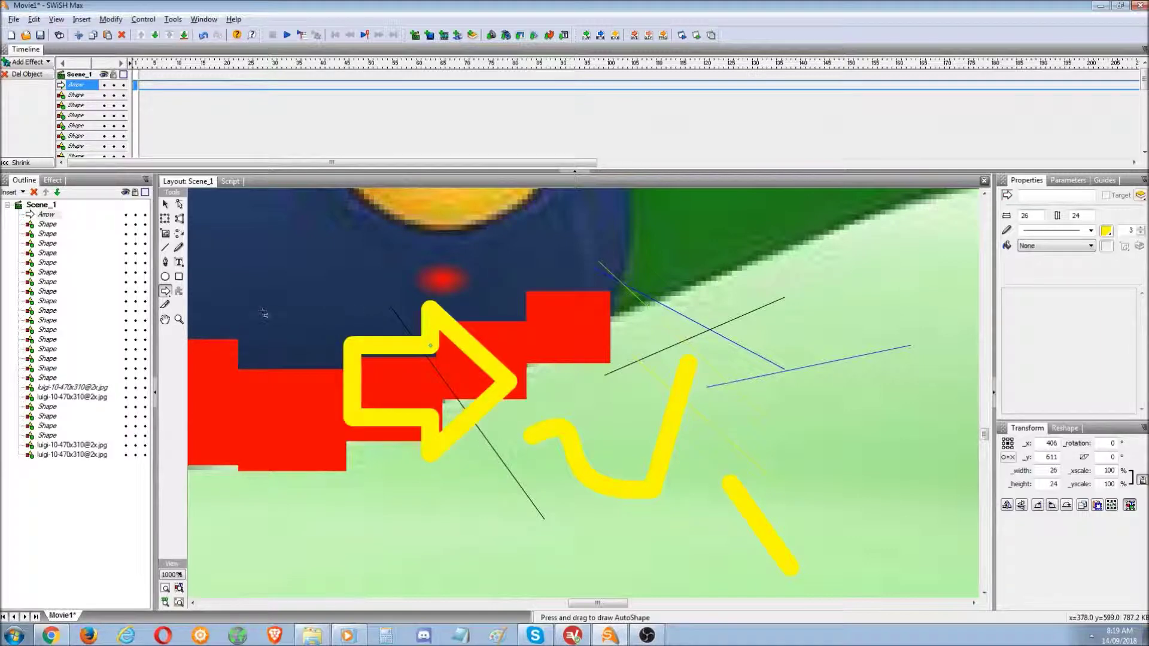
left_click(1057, 246)
left_click(1057, 266)
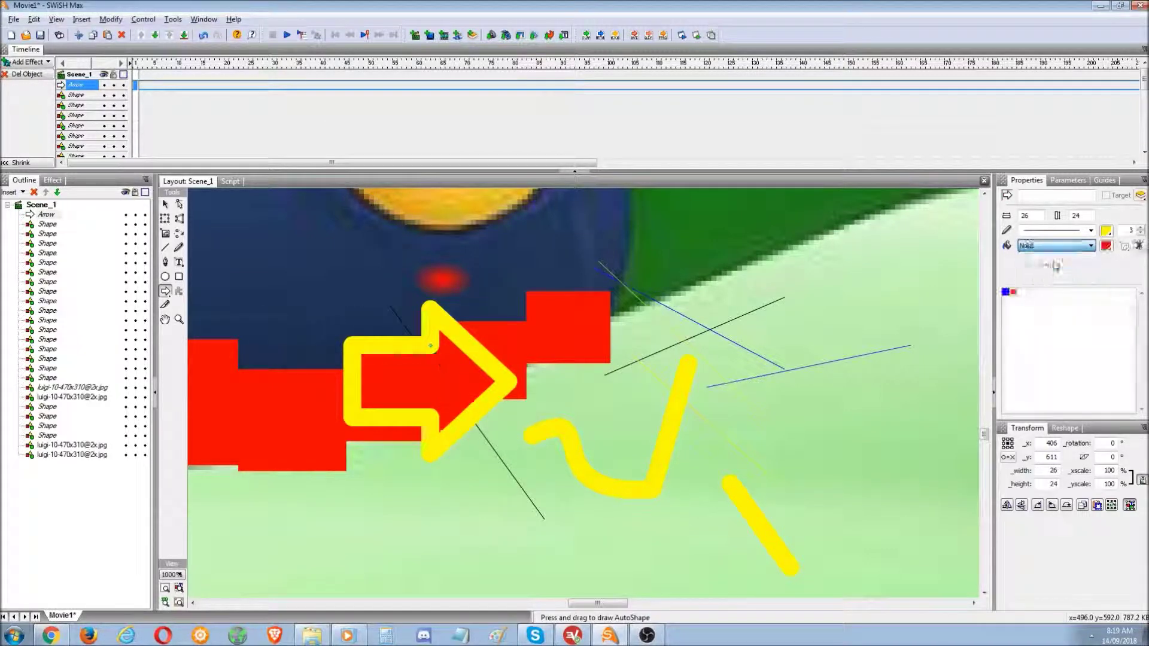
left_click(1090, 246)
left_click(1054, 275)
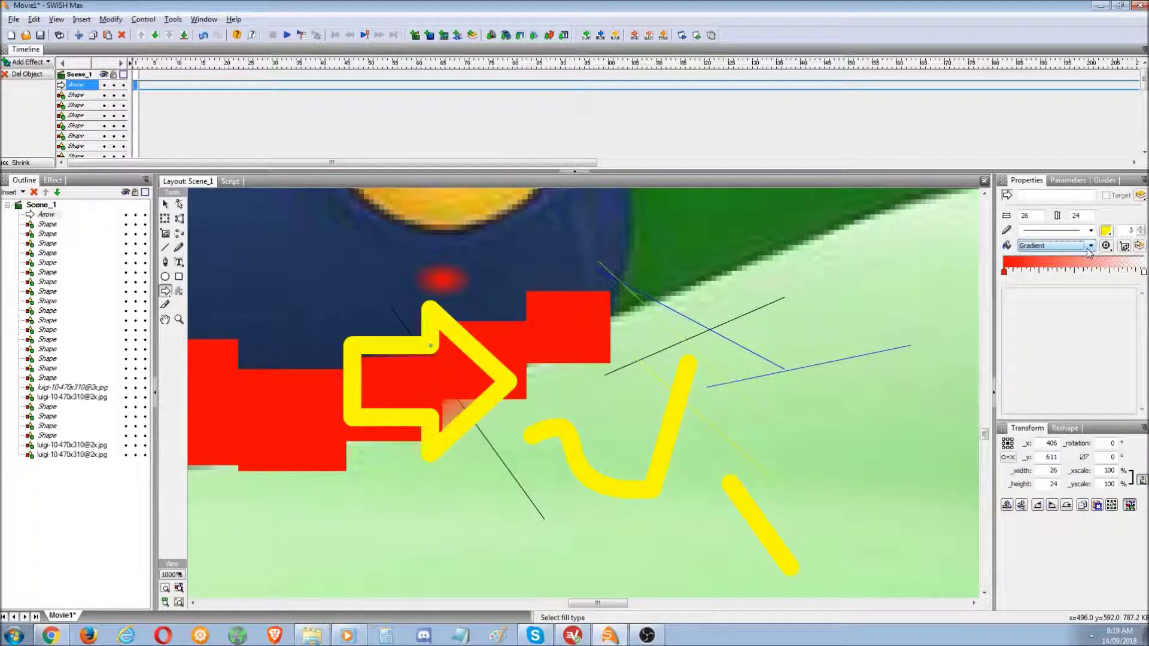
Replace the arrow gradient's end stop with a green one at the far end and make the gradient linear
left_click(1143, 271)
left_click(1018, 342)
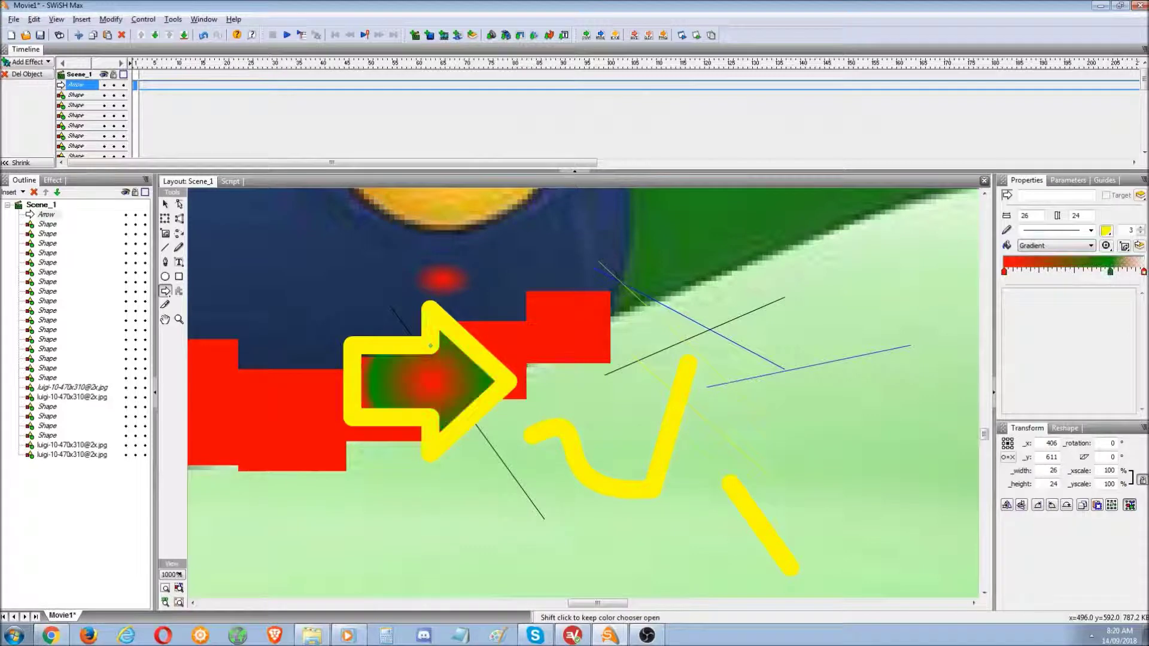
left_click_drag(1143, 273, 1110, 272)
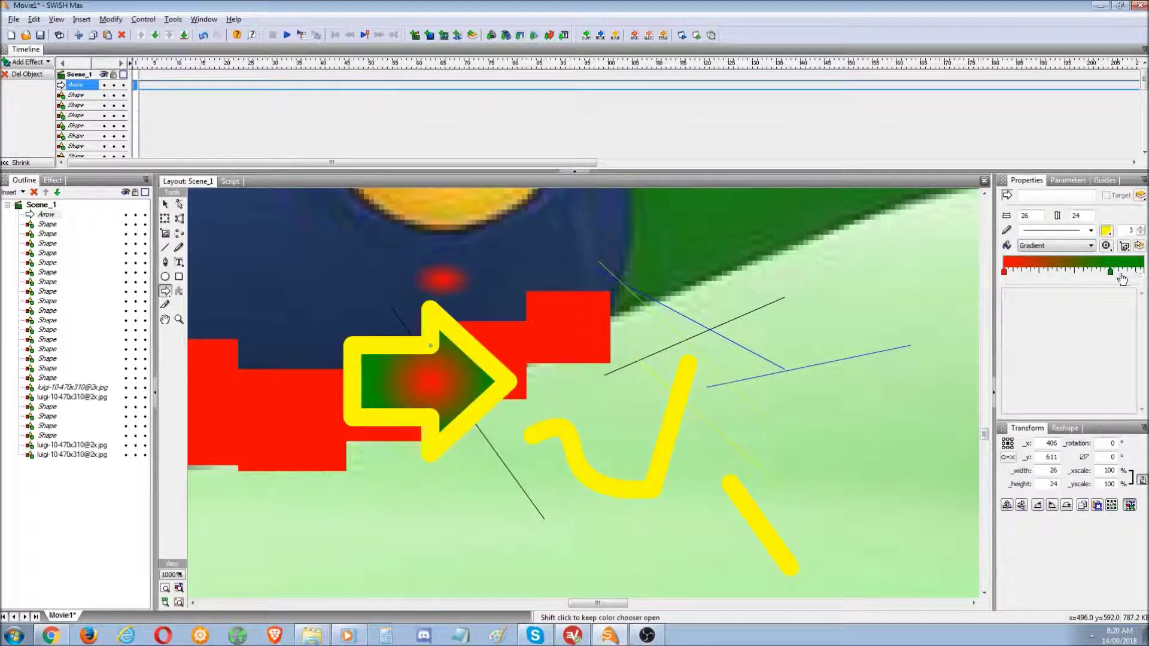
left_click_drag(1113, 276, 1145, 275)
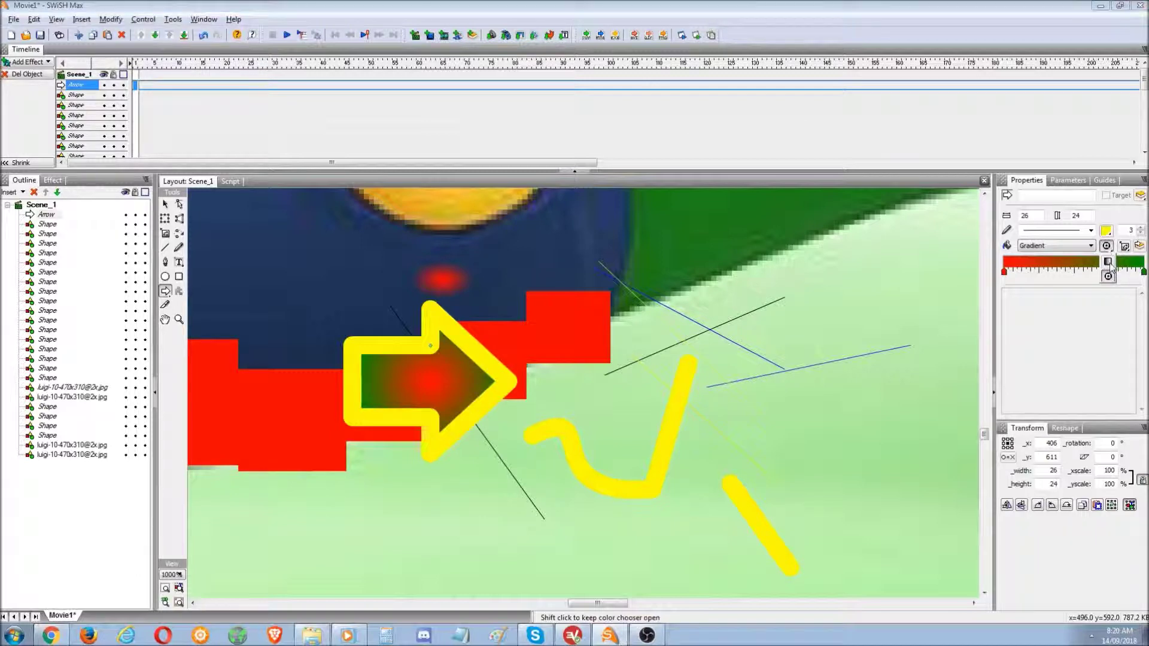
left_click(1106, 245)
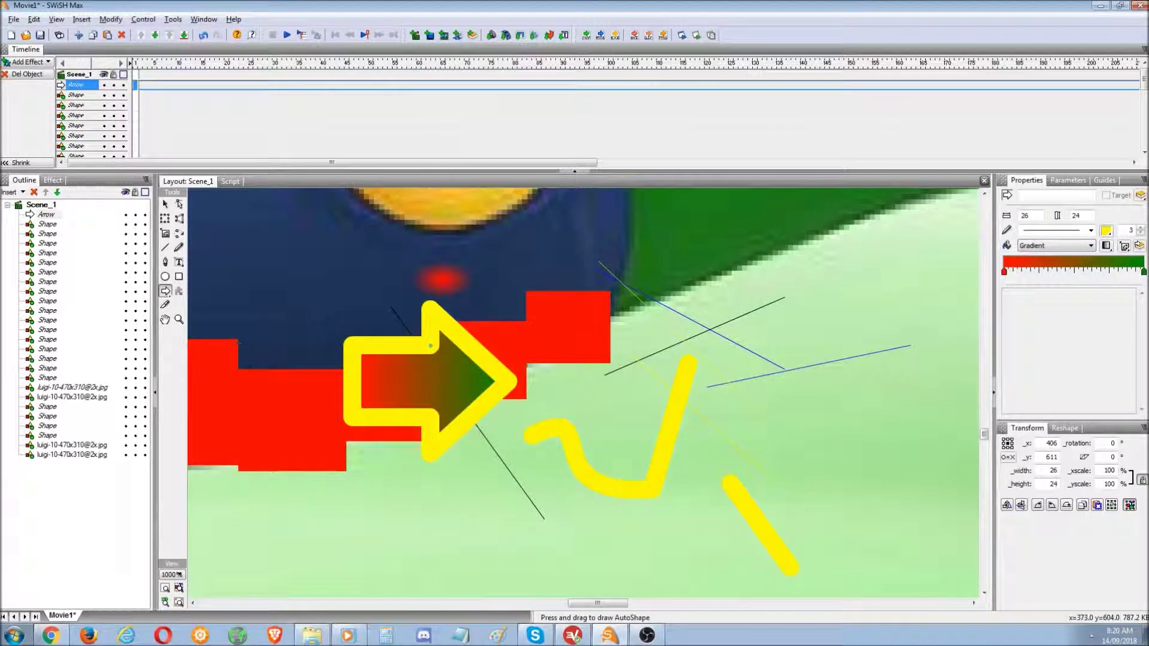
Recolour the arrow's outline green and set its line width to 1
left_click(1106, 231)
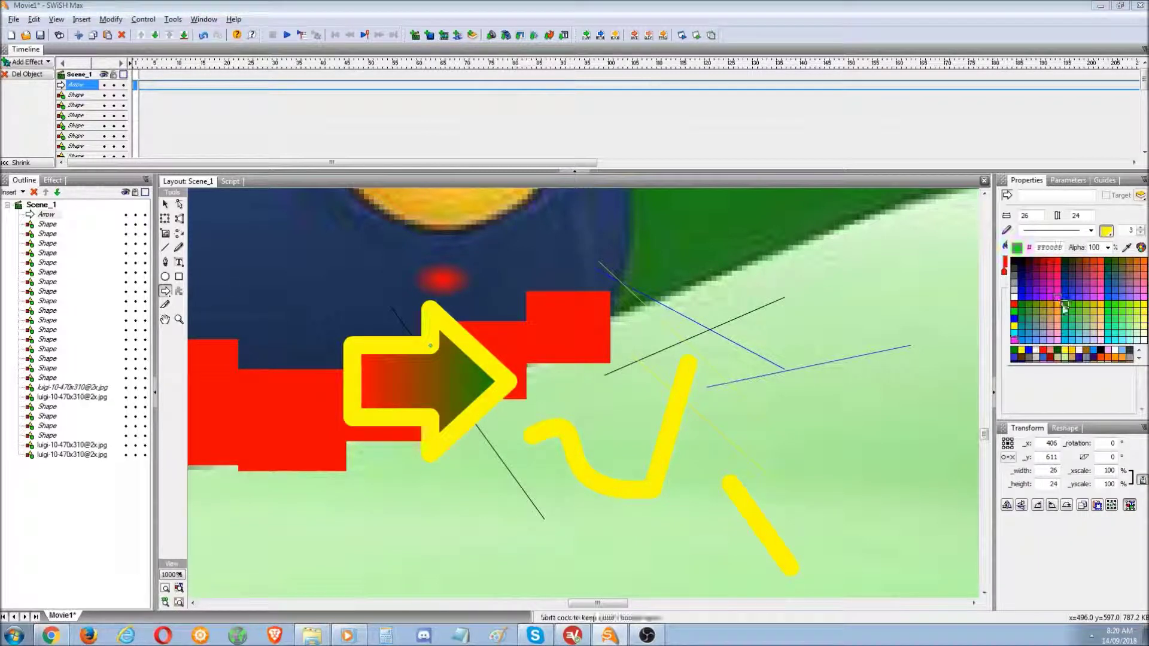
left_click(1068, 303)
left_click(1142, 234)
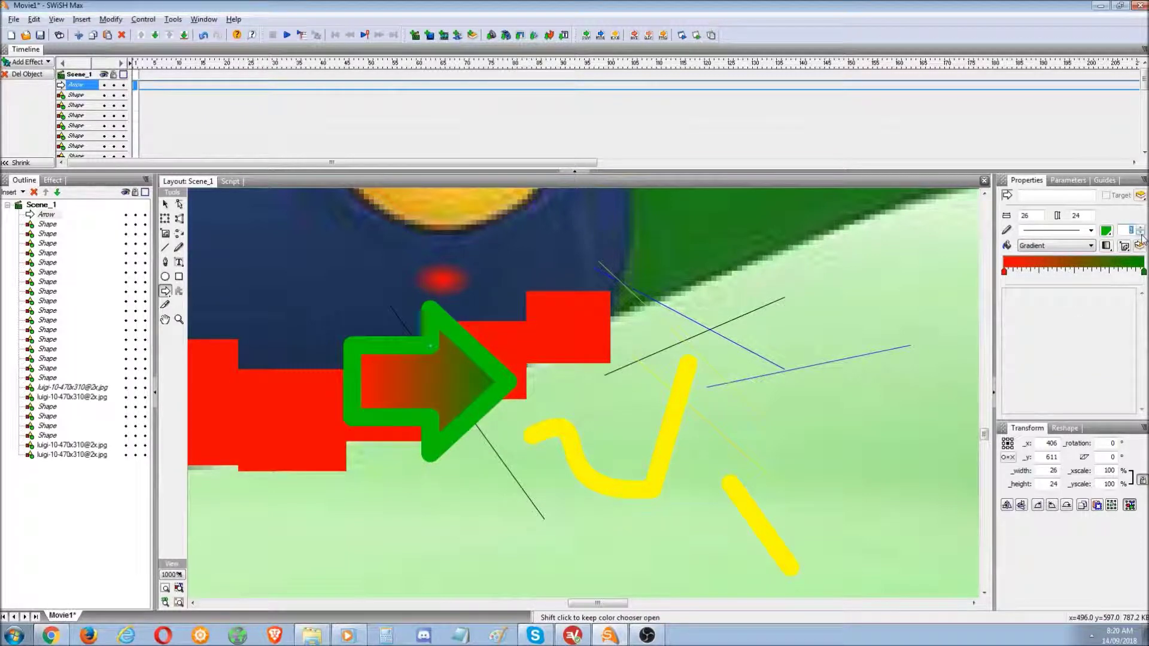
left_click(1140, 234)
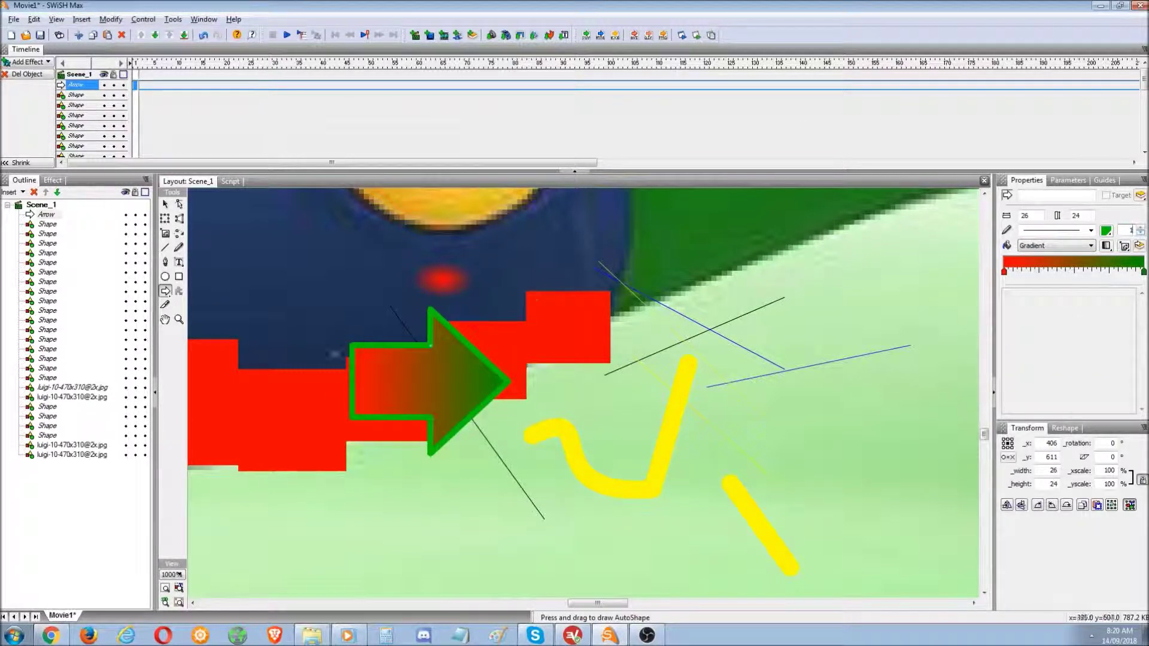
Draw a rounded button AutoShape about 23 by 11 across the upper ends of the crossing lines
left_click(167, 293)
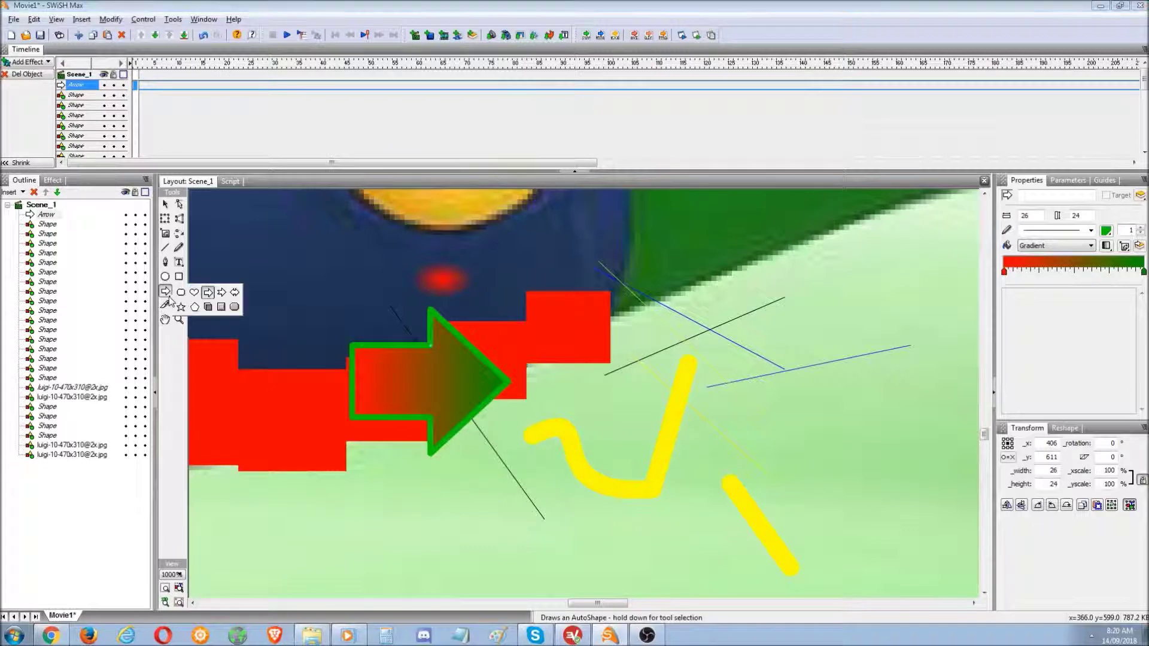
left_click(234, 307)
left_click_drag(827, 338, 689, 274)
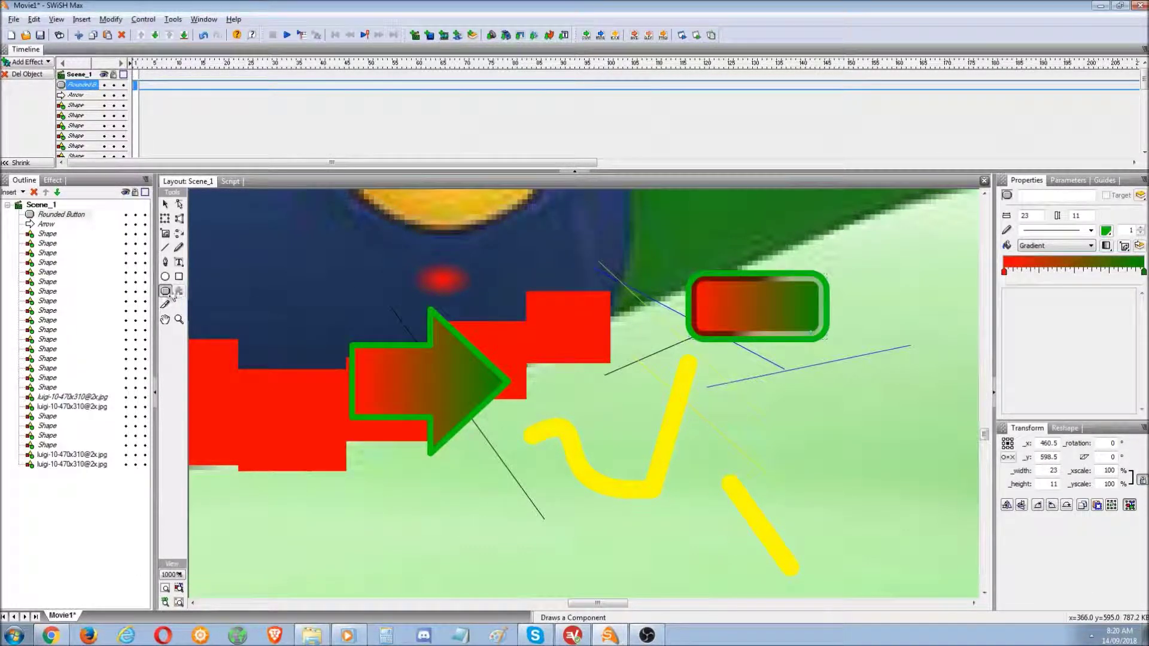
Draw a 3D cube about 27 by 19 above the arrow and a star about 33 by 29 over the yellow lines
left_click(172, 297)
left_click(215, 311)
left_click_drag(399, 223, 570, 342)
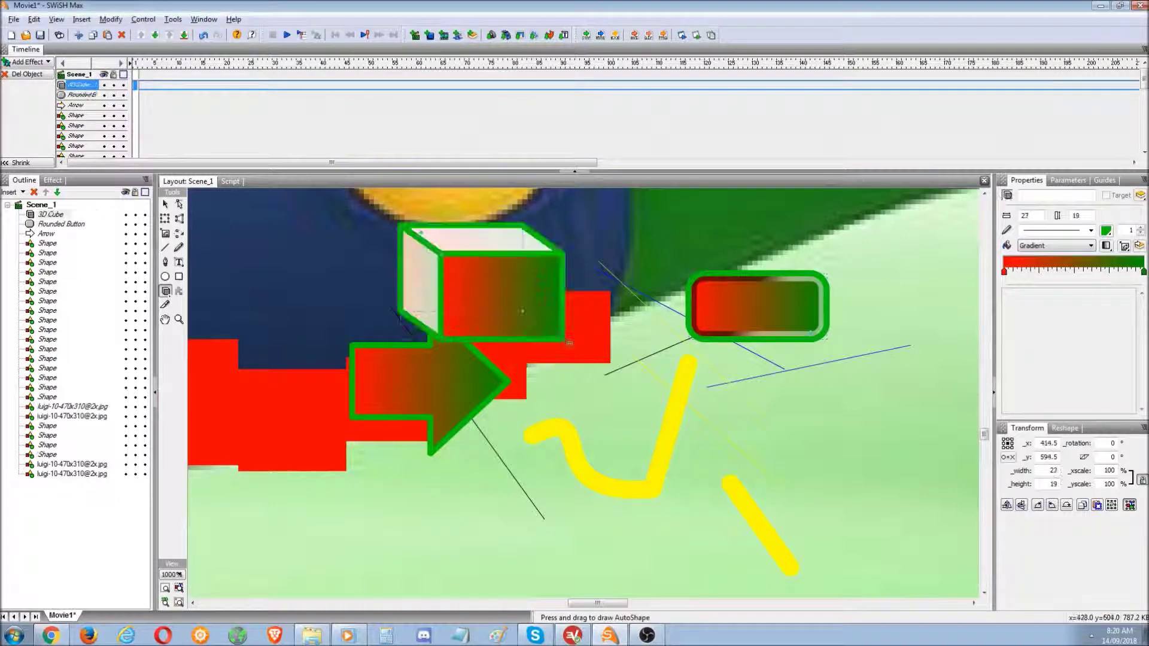
left_click(169, 293)
left_click_drag(540, 384, 739, 560)
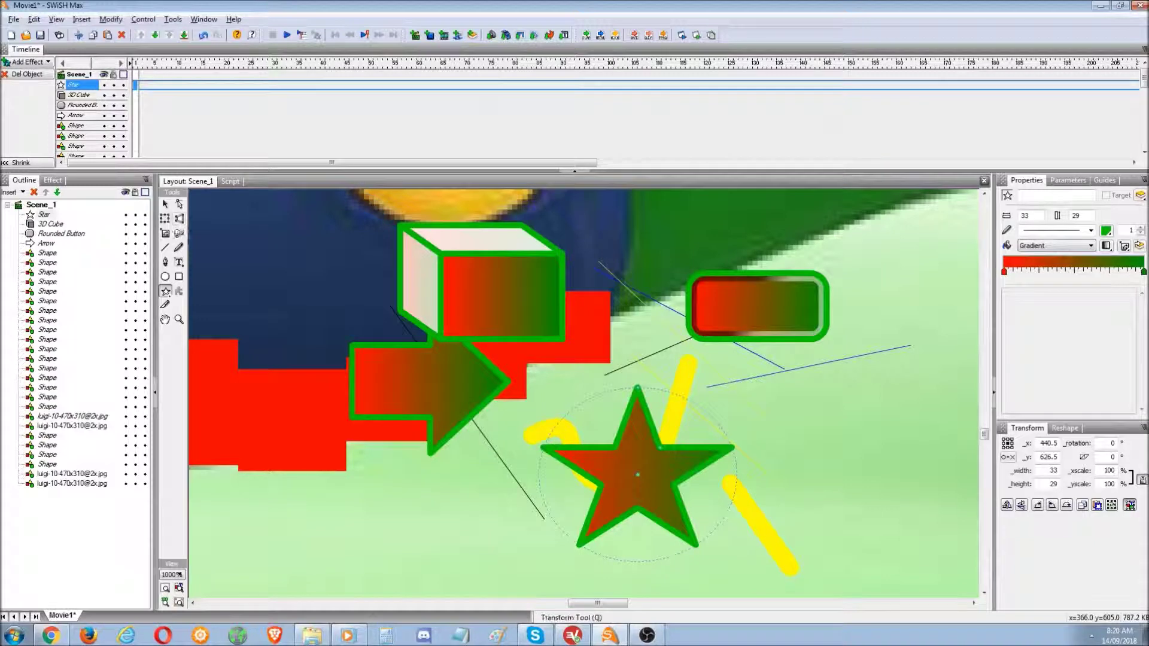
Fit the whole stage in view, move the Luigi image about 74 left and 49 down, and select the tinted hat cutout
left_click(166, 204)
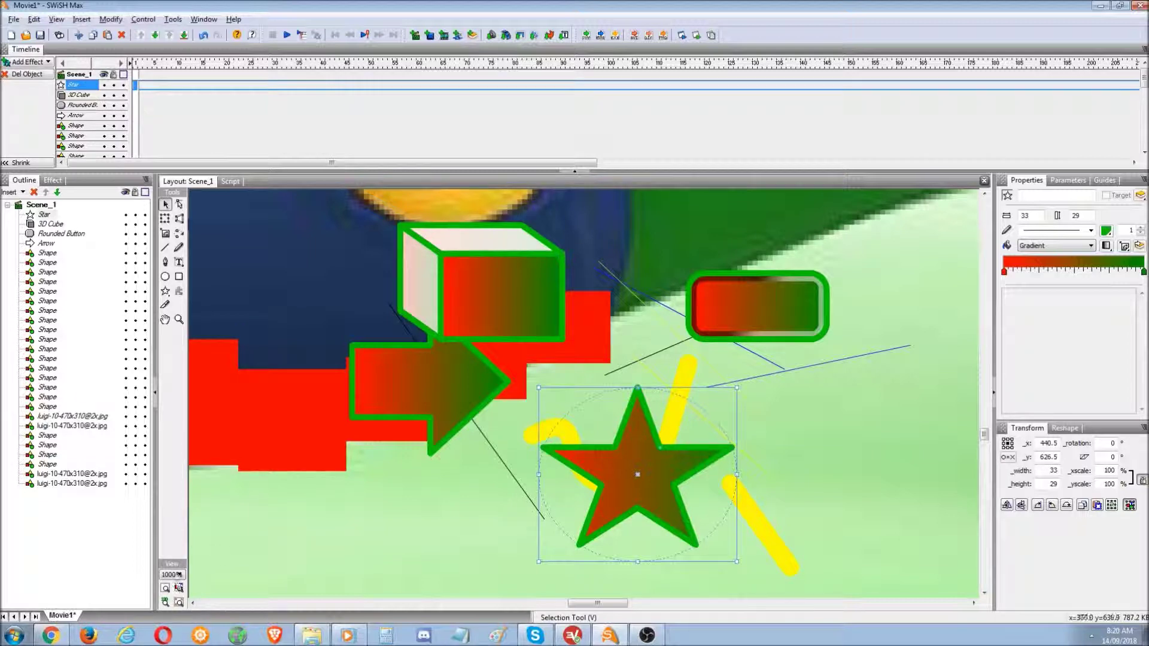
left_click(165, 588)
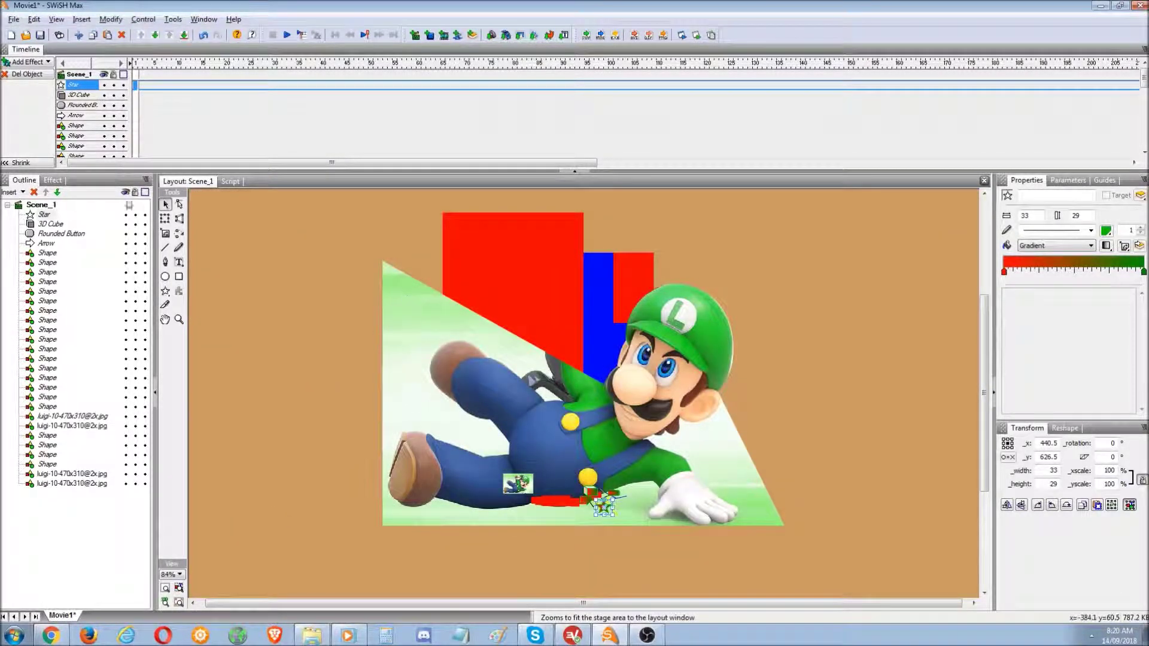
left_click_drag(639, 385, 600, 411)
left_click(718, 314)
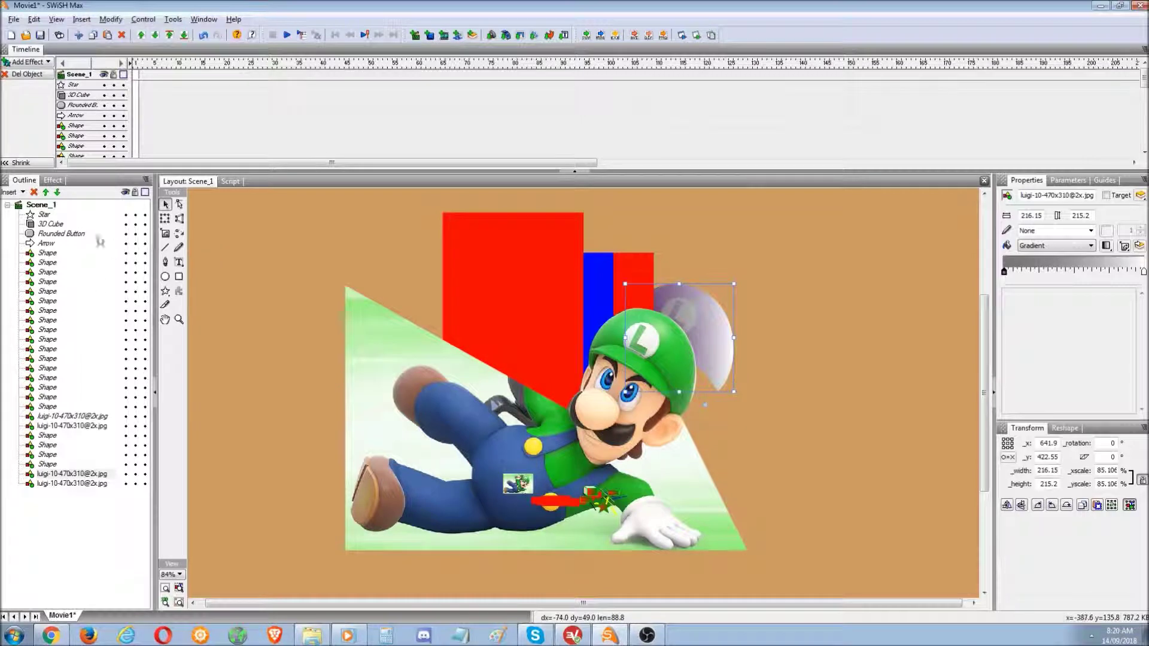
Place the gradient hat cutout first in the object order and move it about 538 left and 113 up, clear of the purple hat
left_click_drag(63, 476, 85, 216)
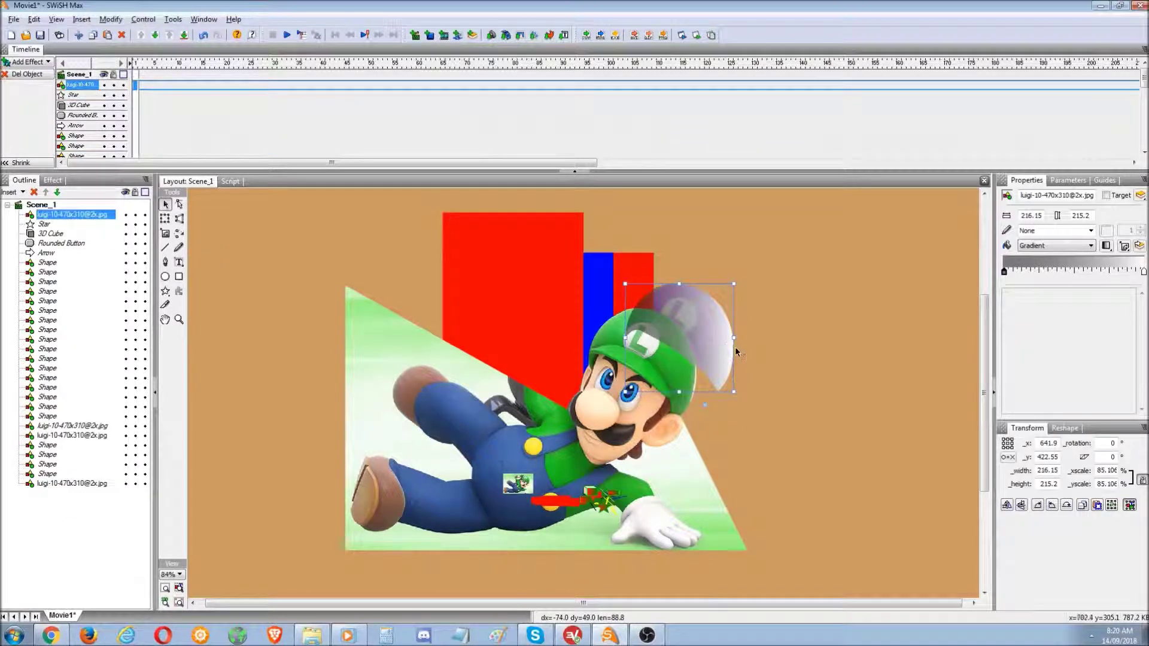
left_click_drag(735, 347, 466, 274)
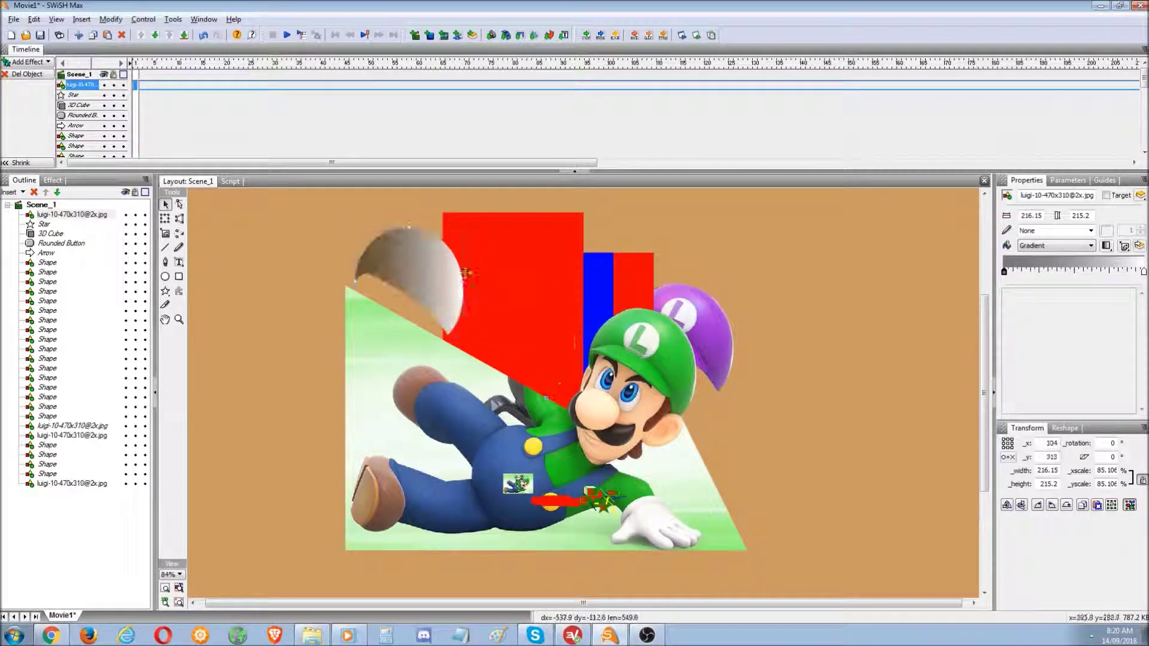
Bring the purple hat cutout to the front and fit it over Luigi's green hat at about x 568, y 469
left_click_drag(719, 343, 720, 331)
right_click(721, 336)
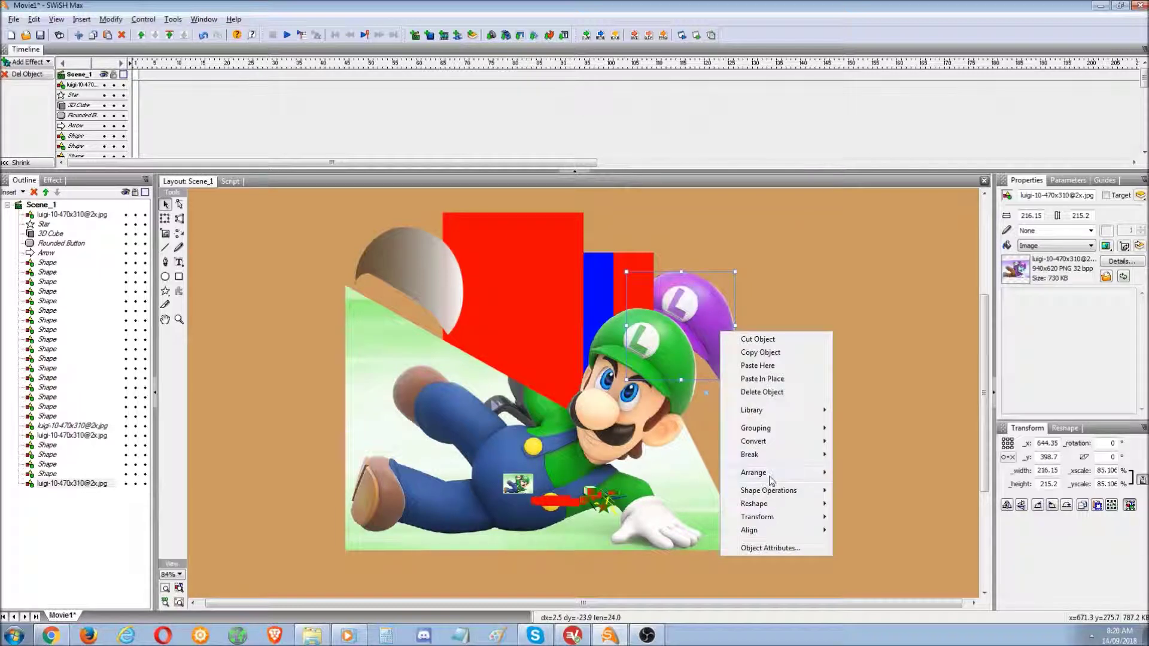
mouse_move(766, 474)
left_click(862, 471)
left_click_drag(702, 325, 664, 360)
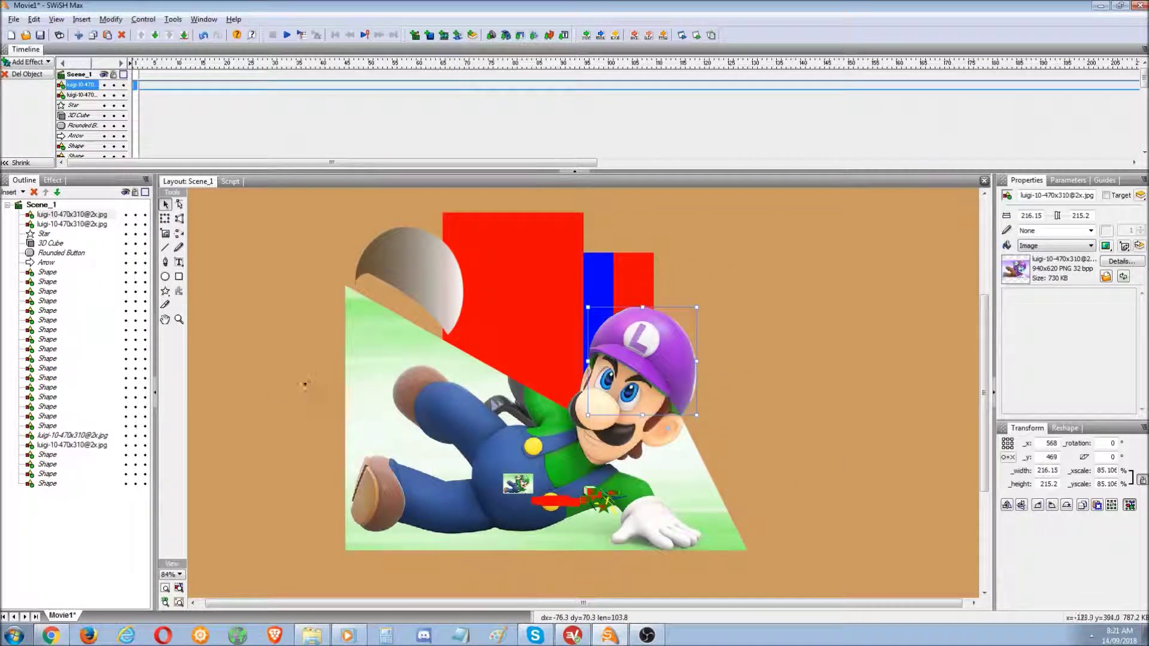
left_click(294, 382)
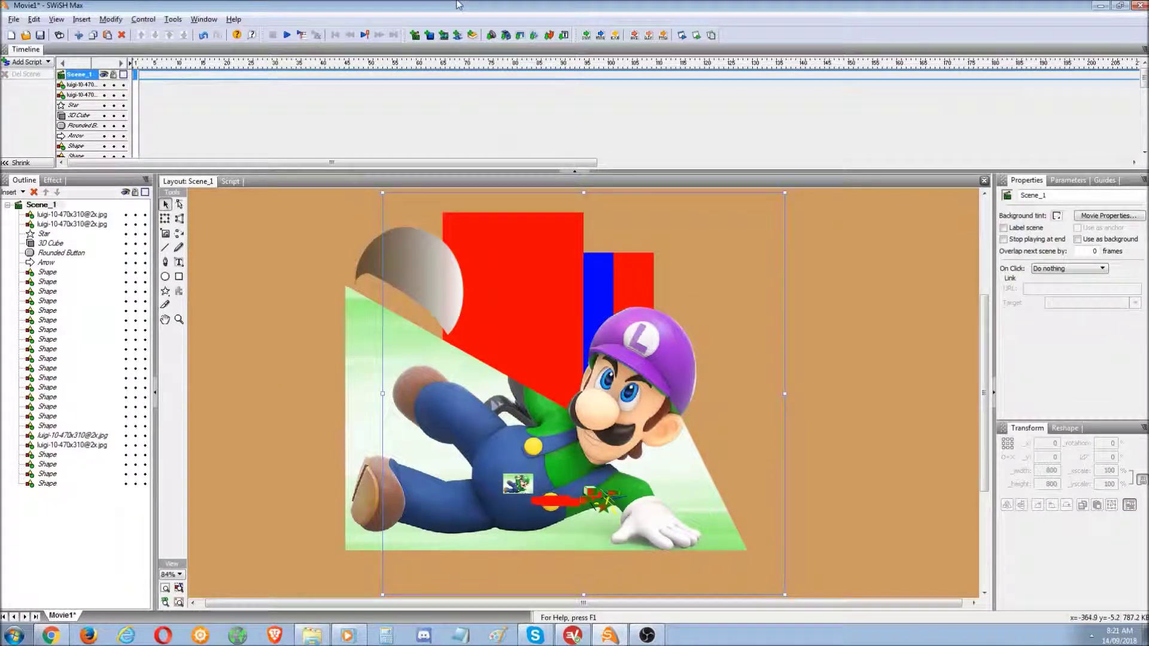
Delete the grey gradient hat cutout beside the large red rectangle
left_click(422, 281)
key("Delete")
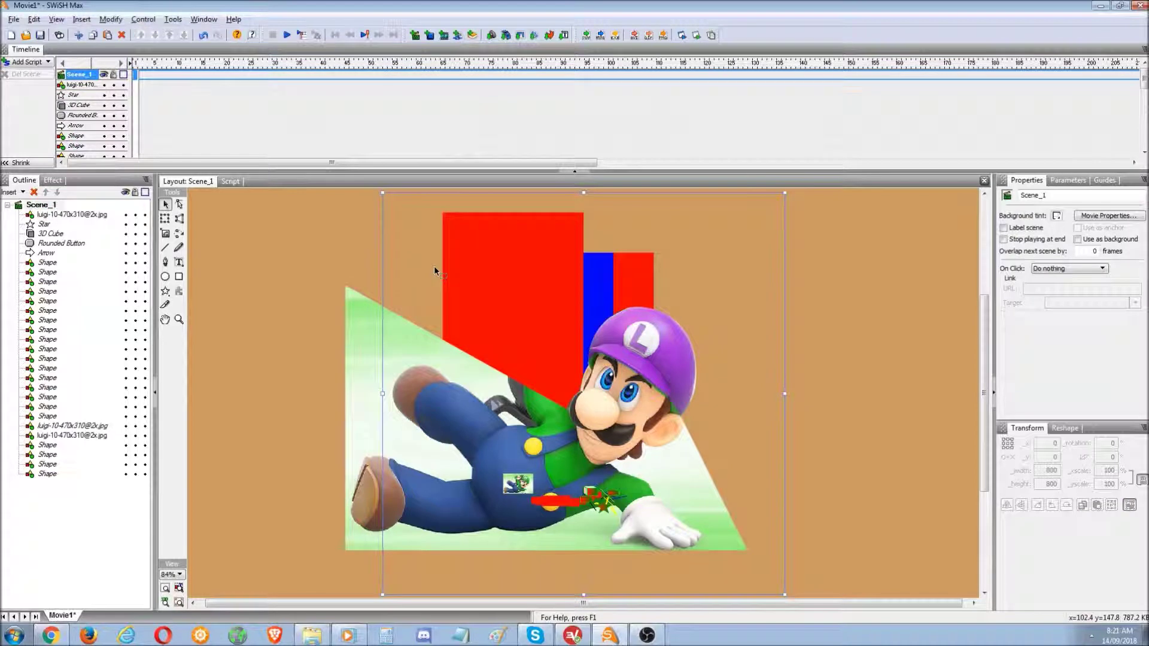